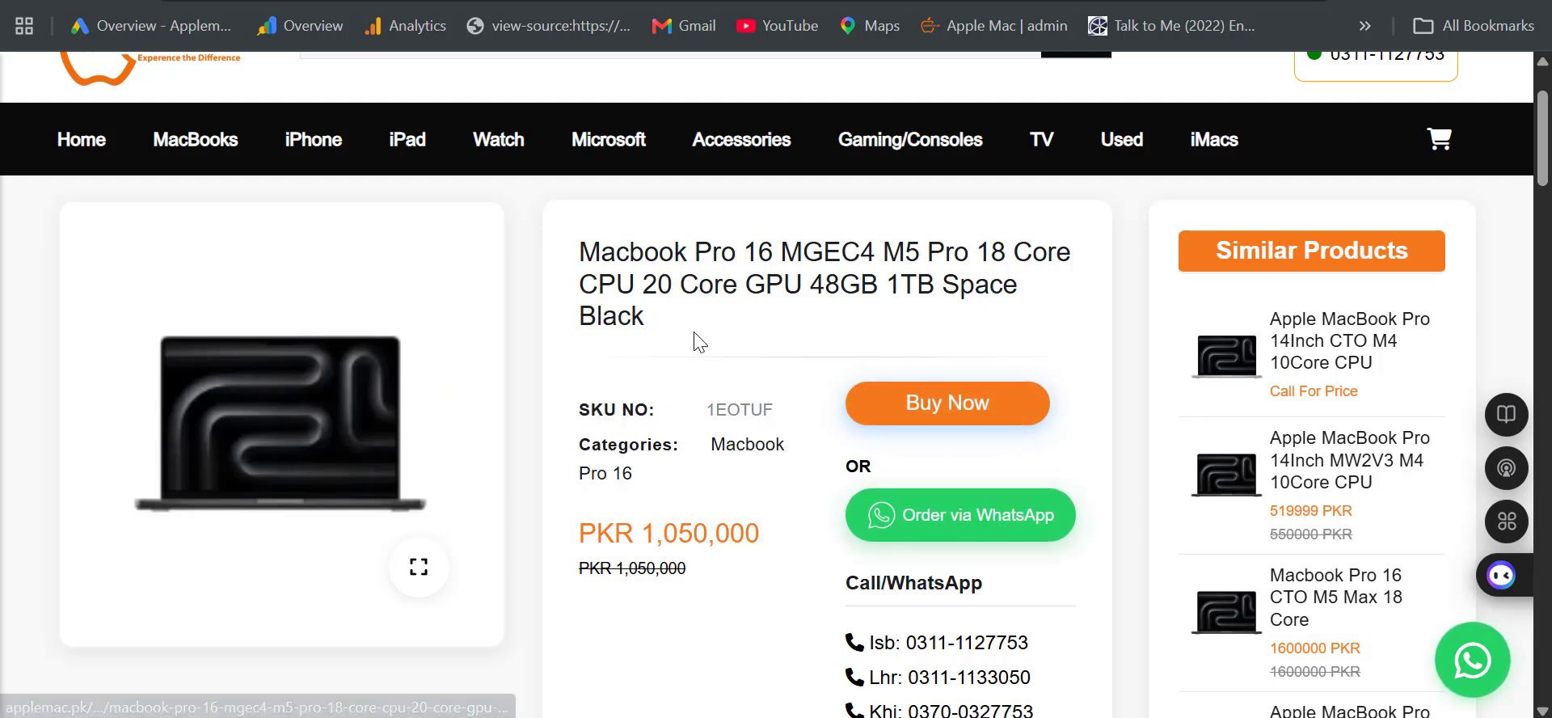
# Switch to Google Ads and start creating a new conversion action from the goals summary.
pyautogui.click(267, 4)
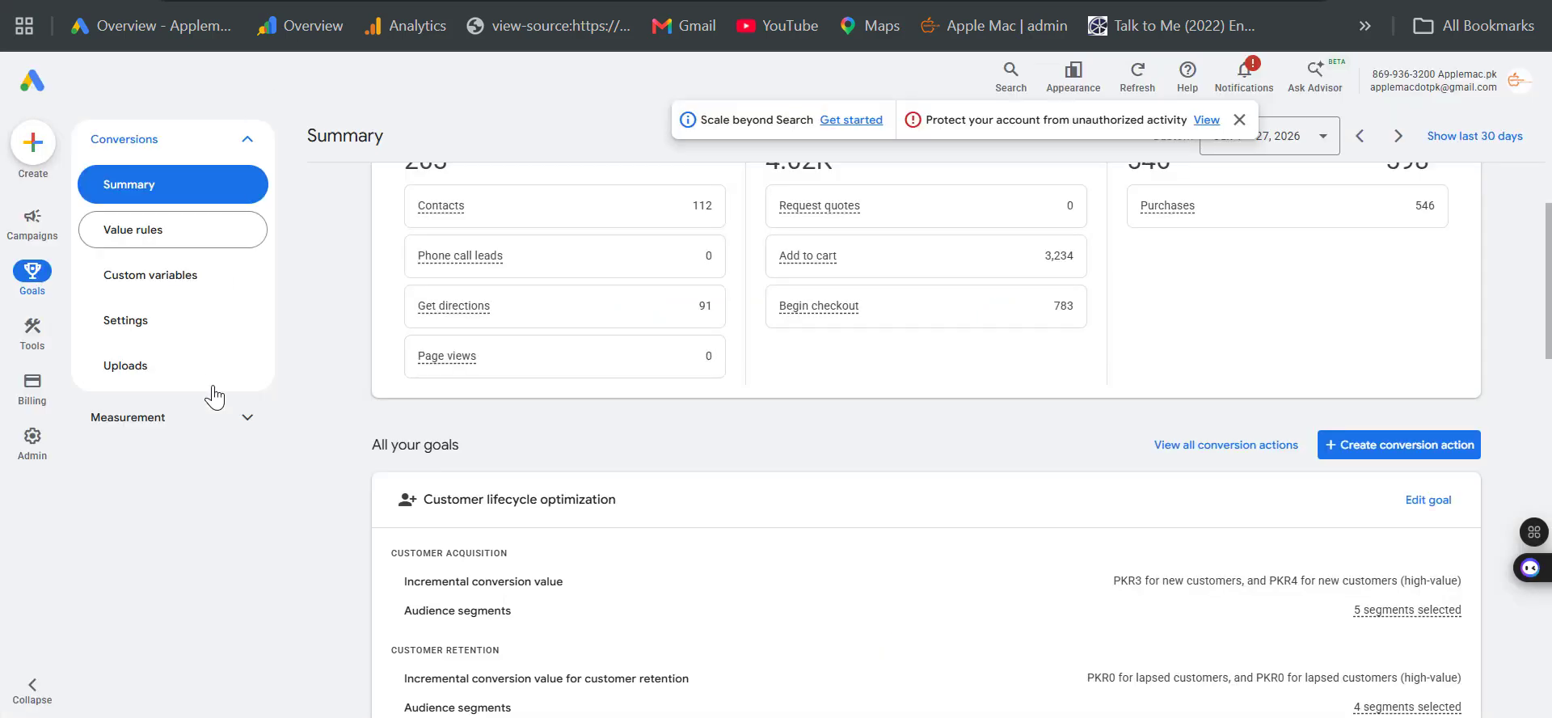
pyautogui.scroll(5, 646, 566)
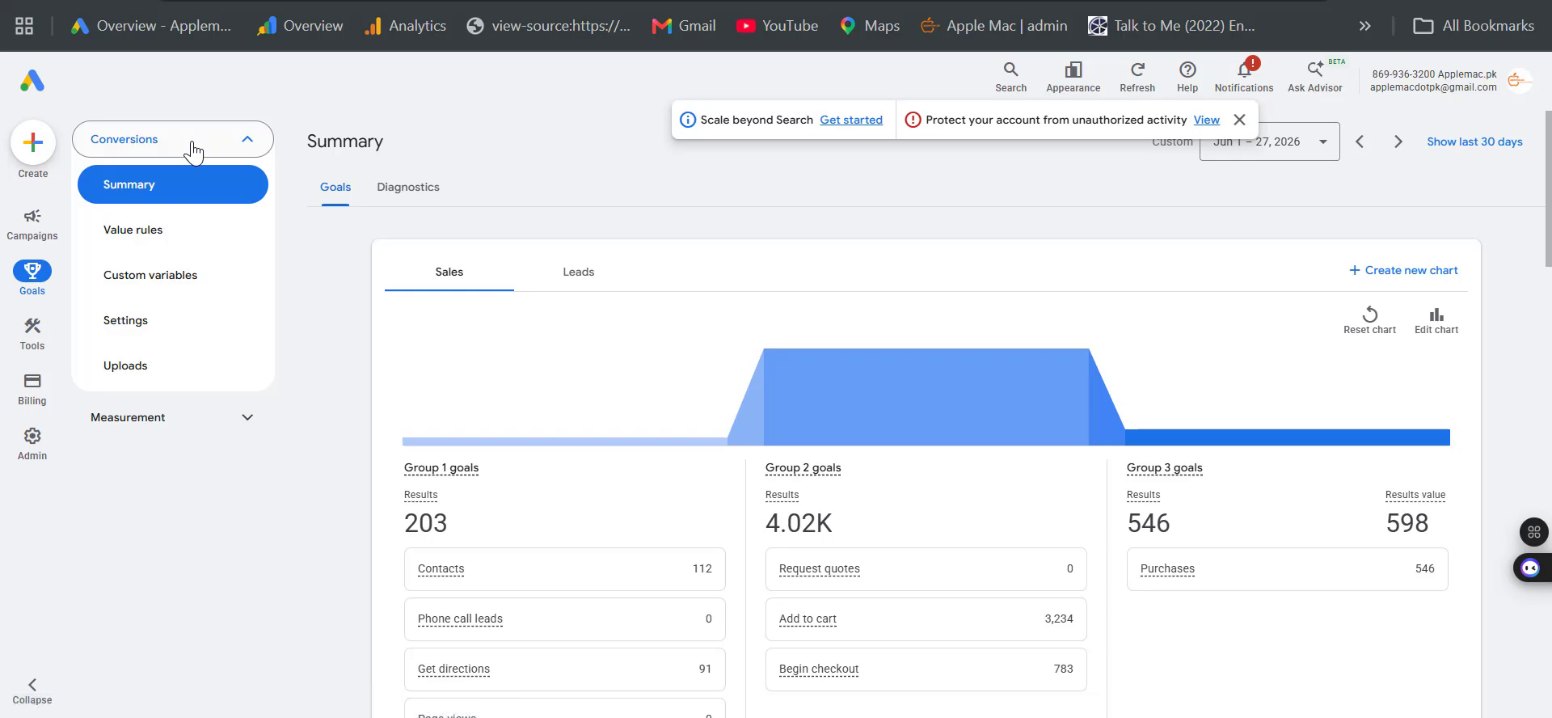
pyautogui.scroll(-5, 741, 509)
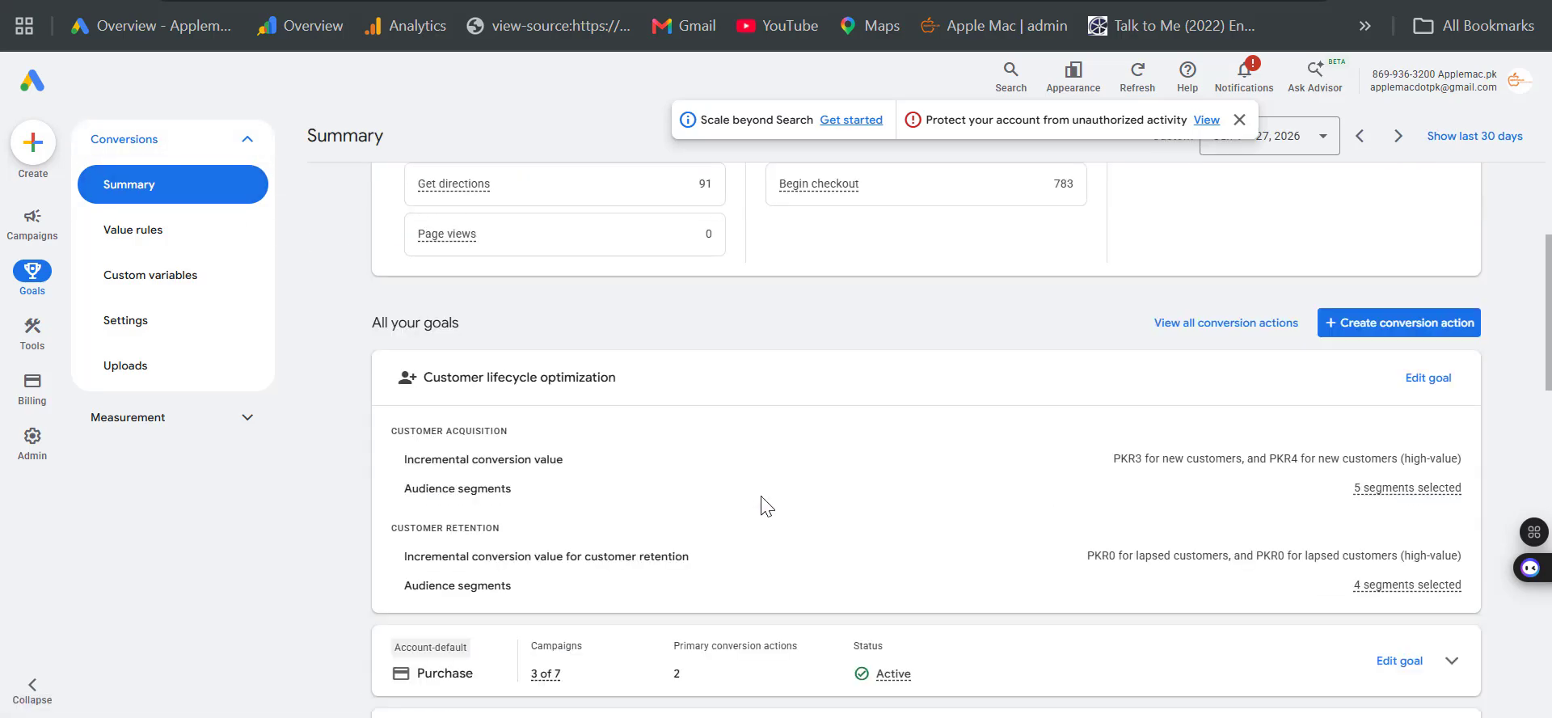
pyautogui.click(1364, 331)
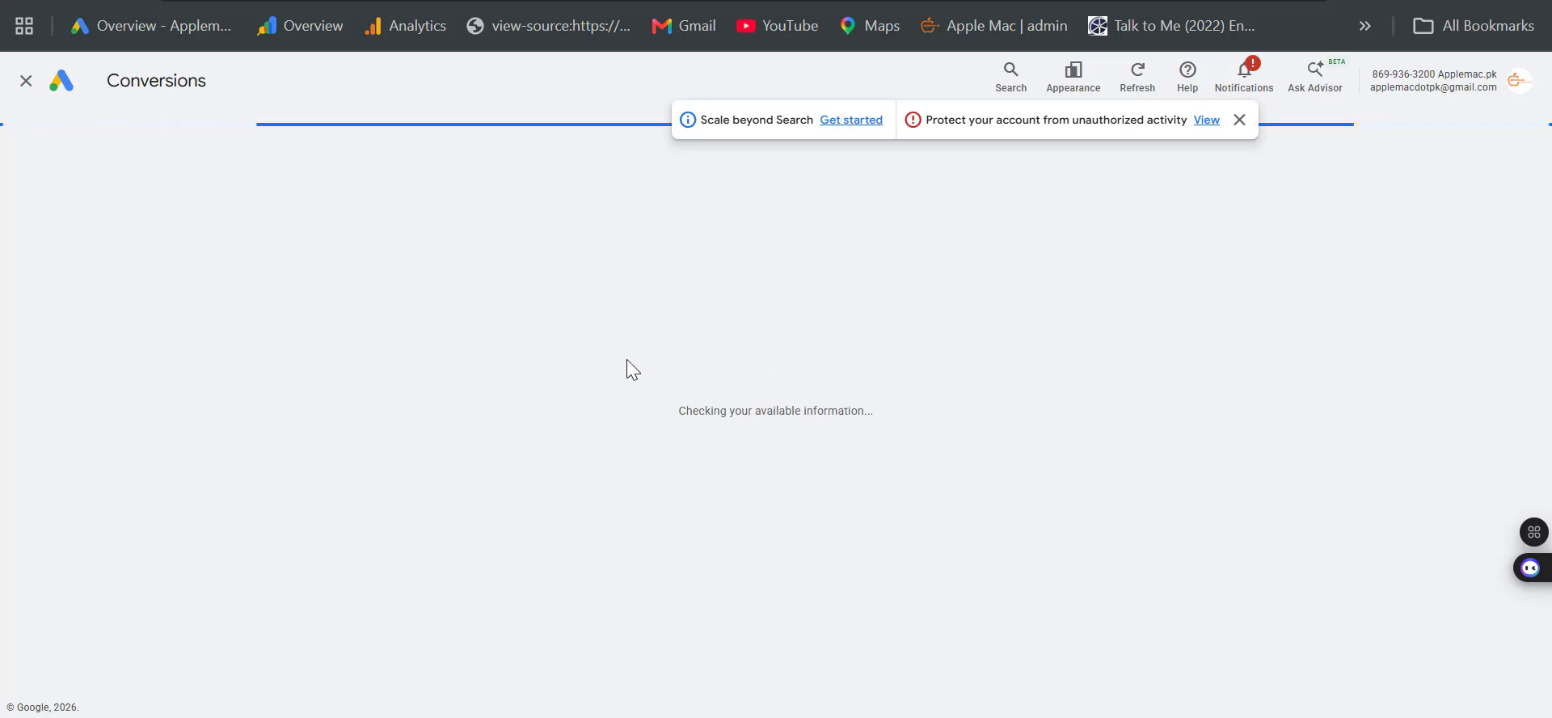
# Exclude conversions from phone calls, keep only conversions on a website, and continue to the conversion categories.
pyautogui.scroll(-5, 709, 461)
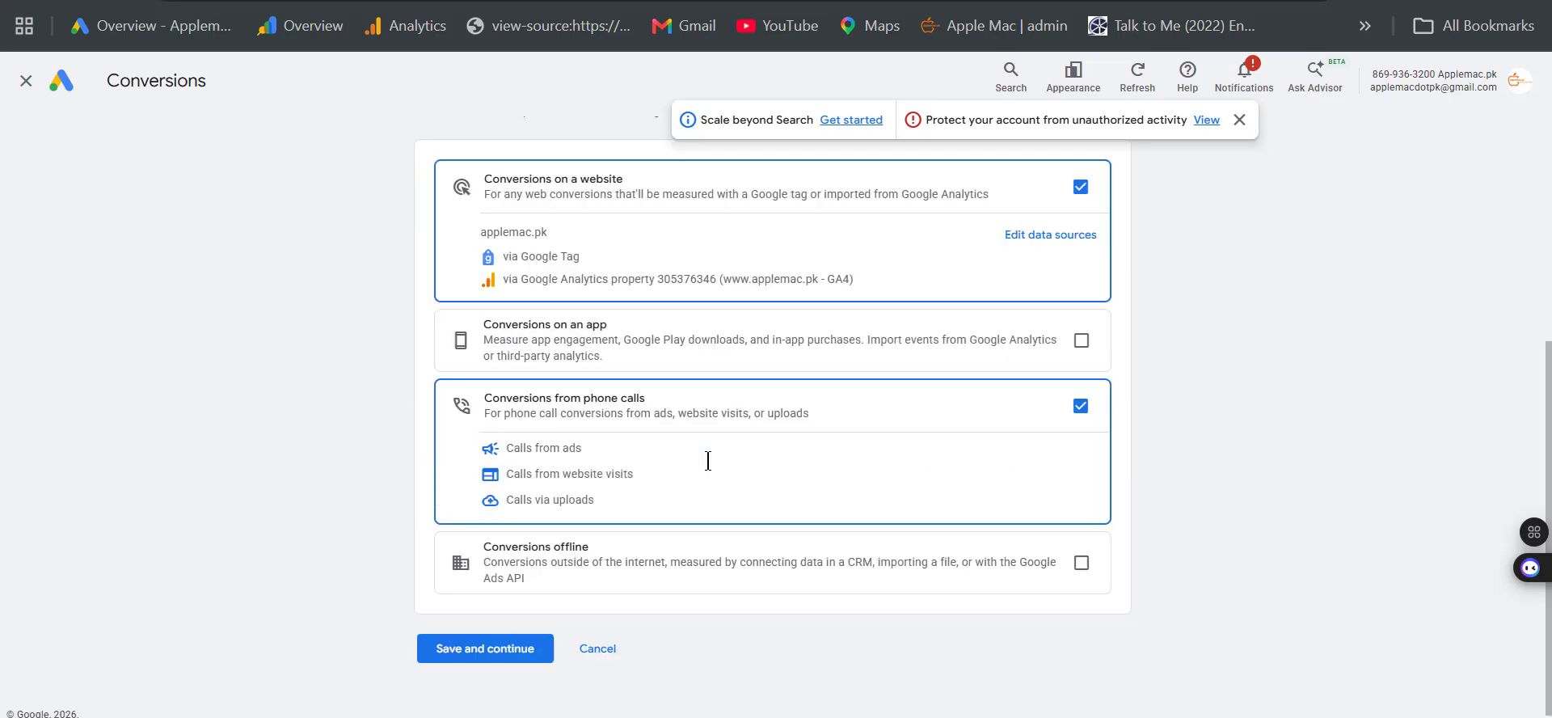
pyautogui.click(1080, 405)
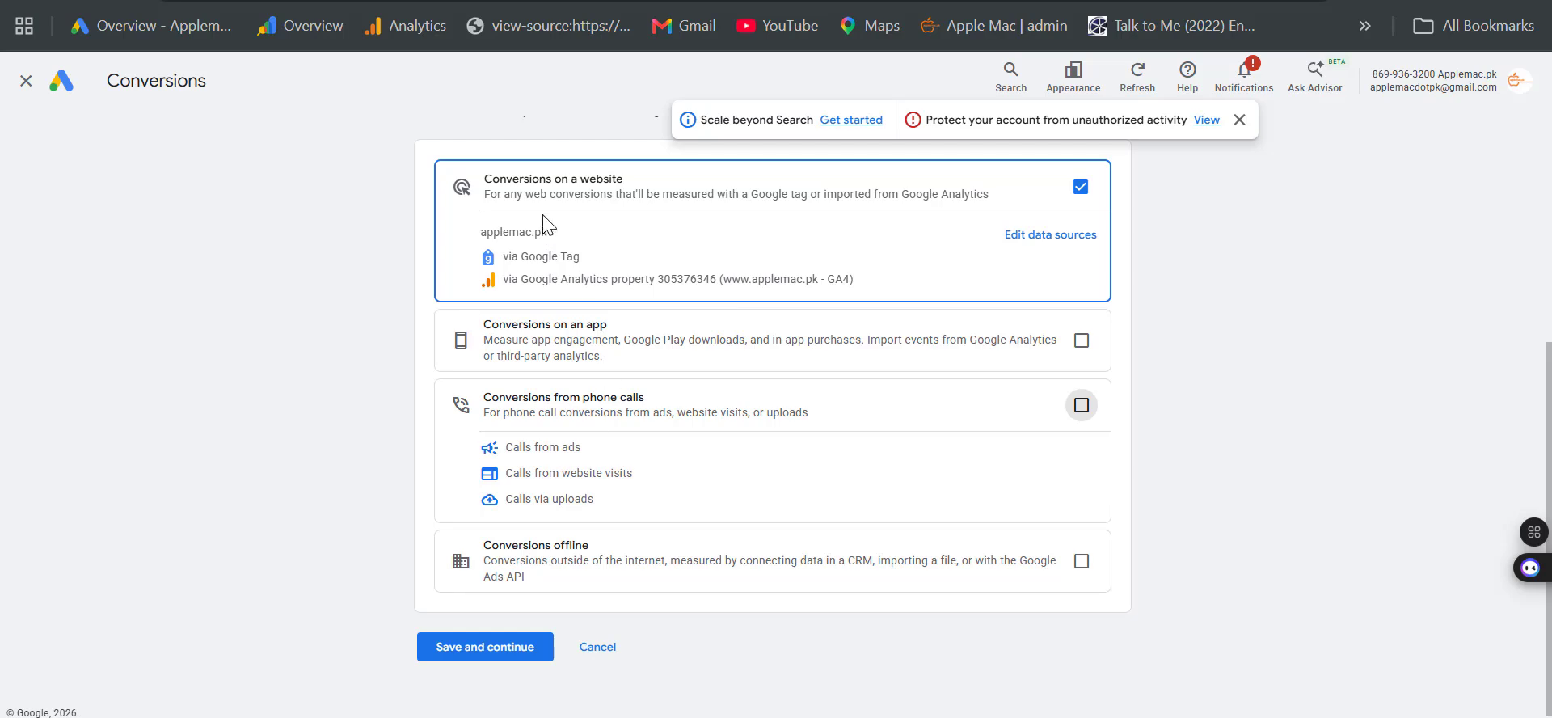
pyautogui.click(520, 648)
# Show all conversion categories and choose Contact for the new conversion action.
pyautogui.scroll(-2, 549, 574)
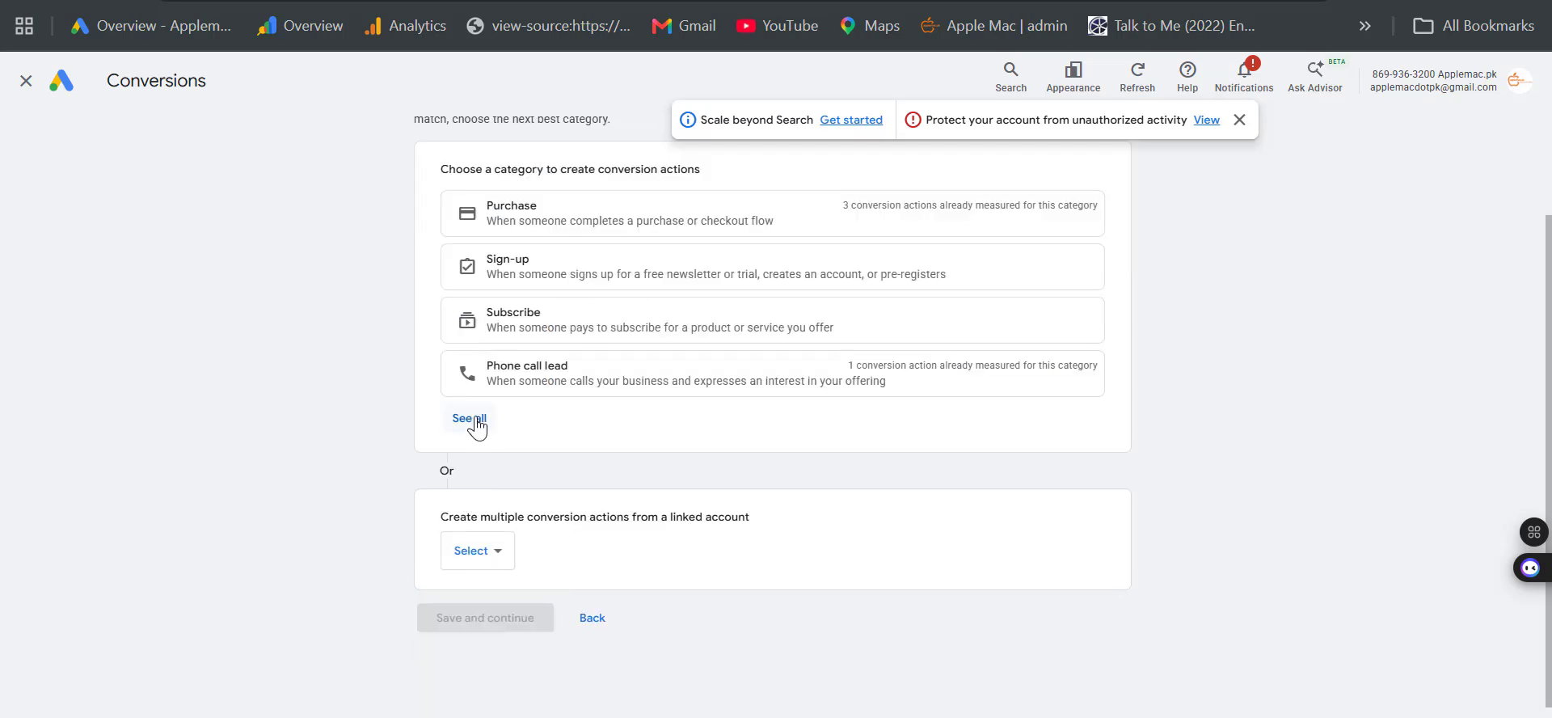
pyautogui.click(469, 421)
pyautogui.scroll(-2, 532, 543)
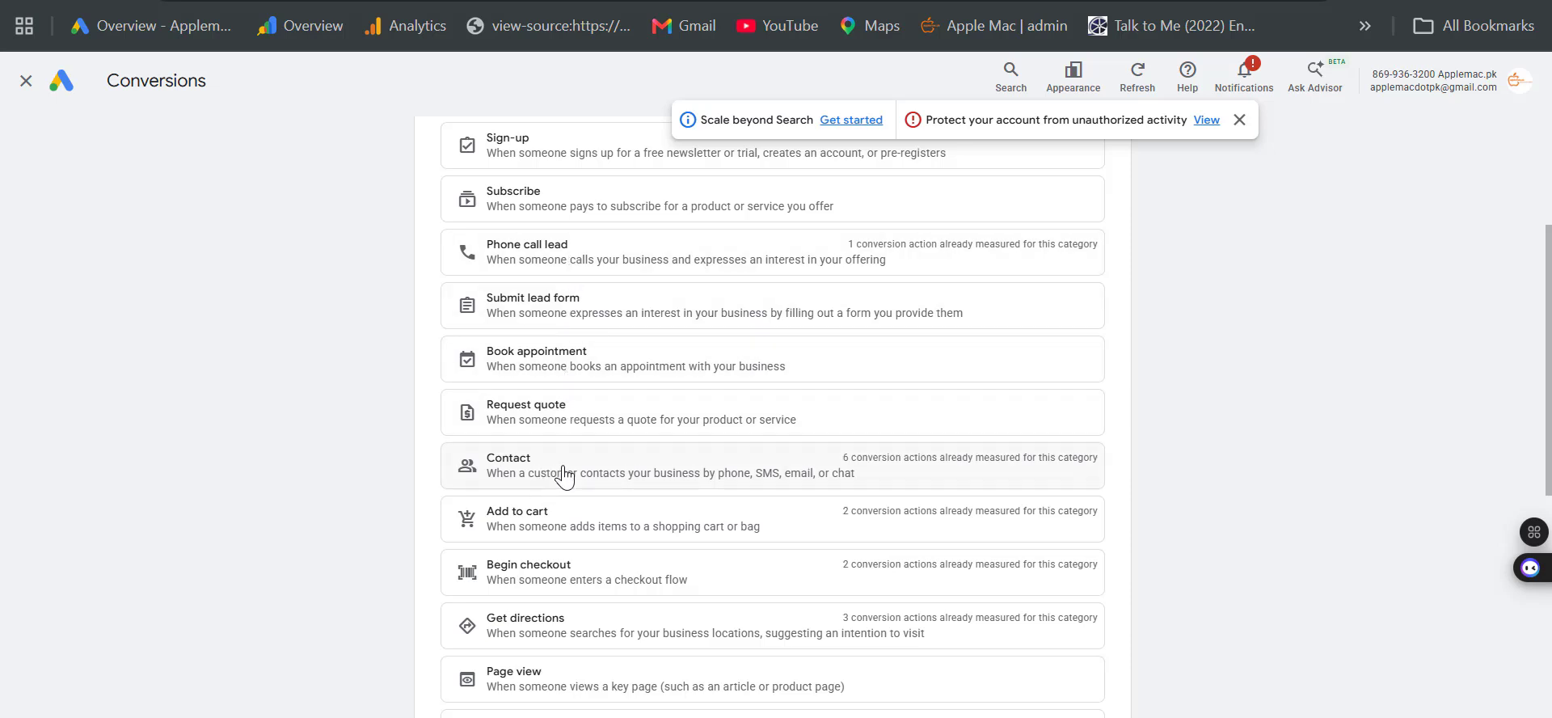
pyautogui.click(565, 469)
# Create a conversion from the applemac.pk website source, set up manually with code, and expand its conversion settings.
pyautogui.click(736, 380)
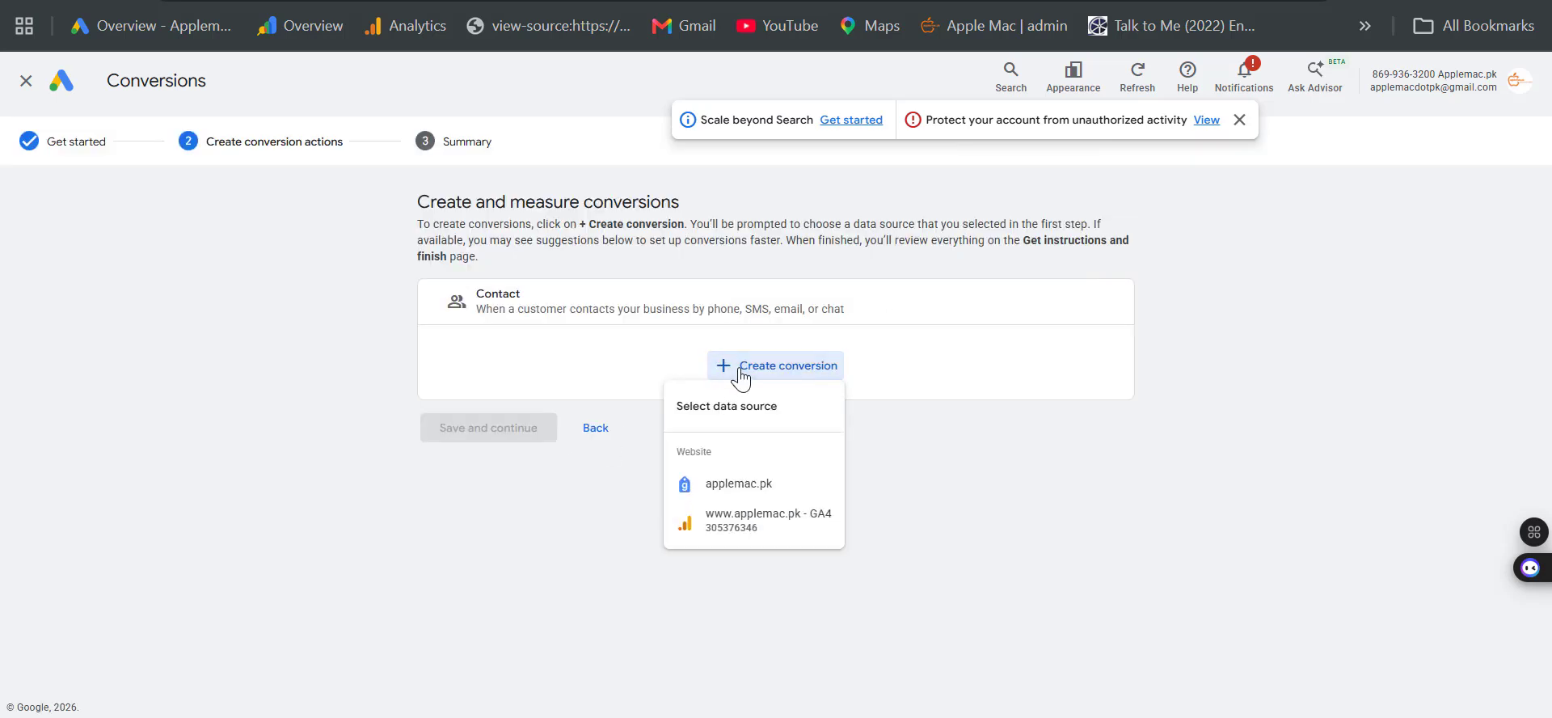
pyautogui.click(710, 484)
pyautogui.click(529, 220)
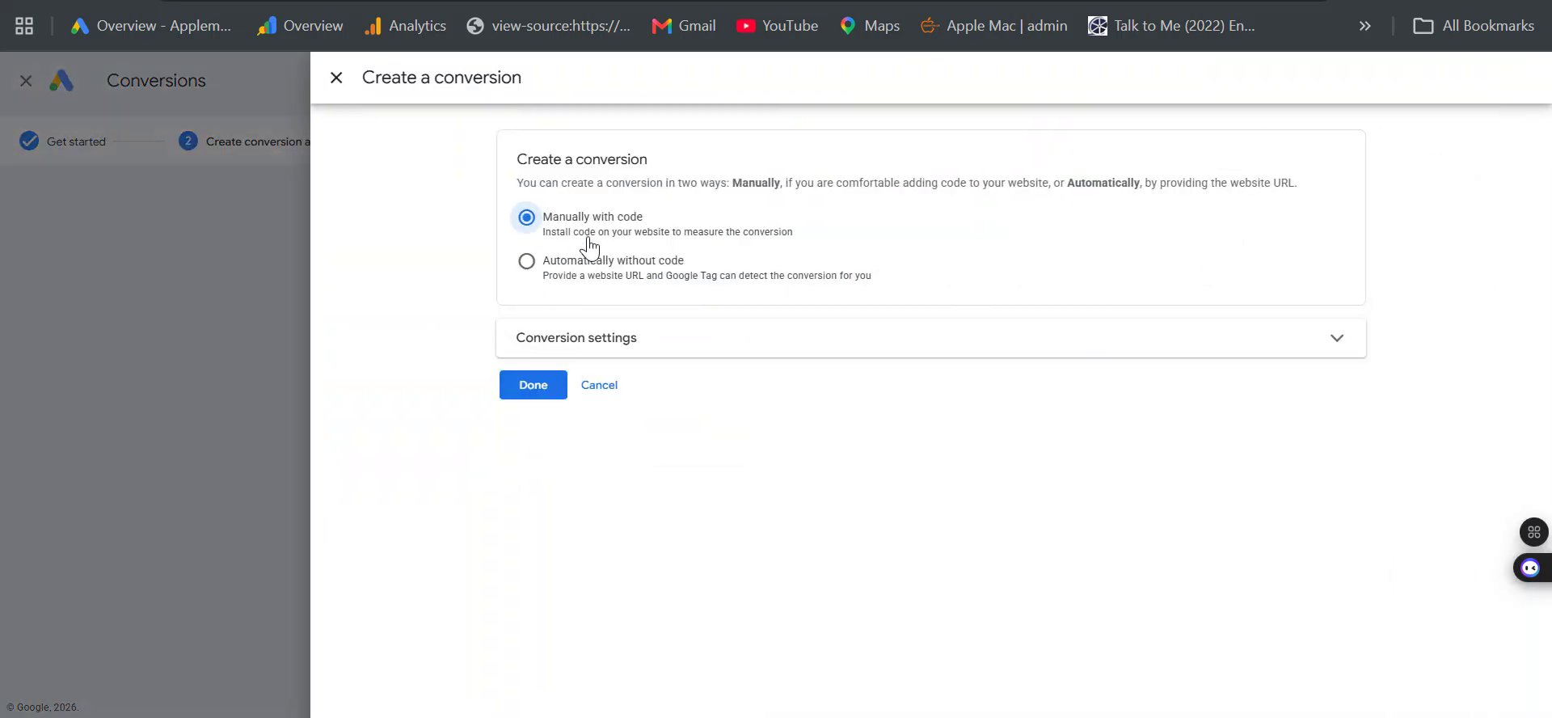
pyautogui.click(634, 351)
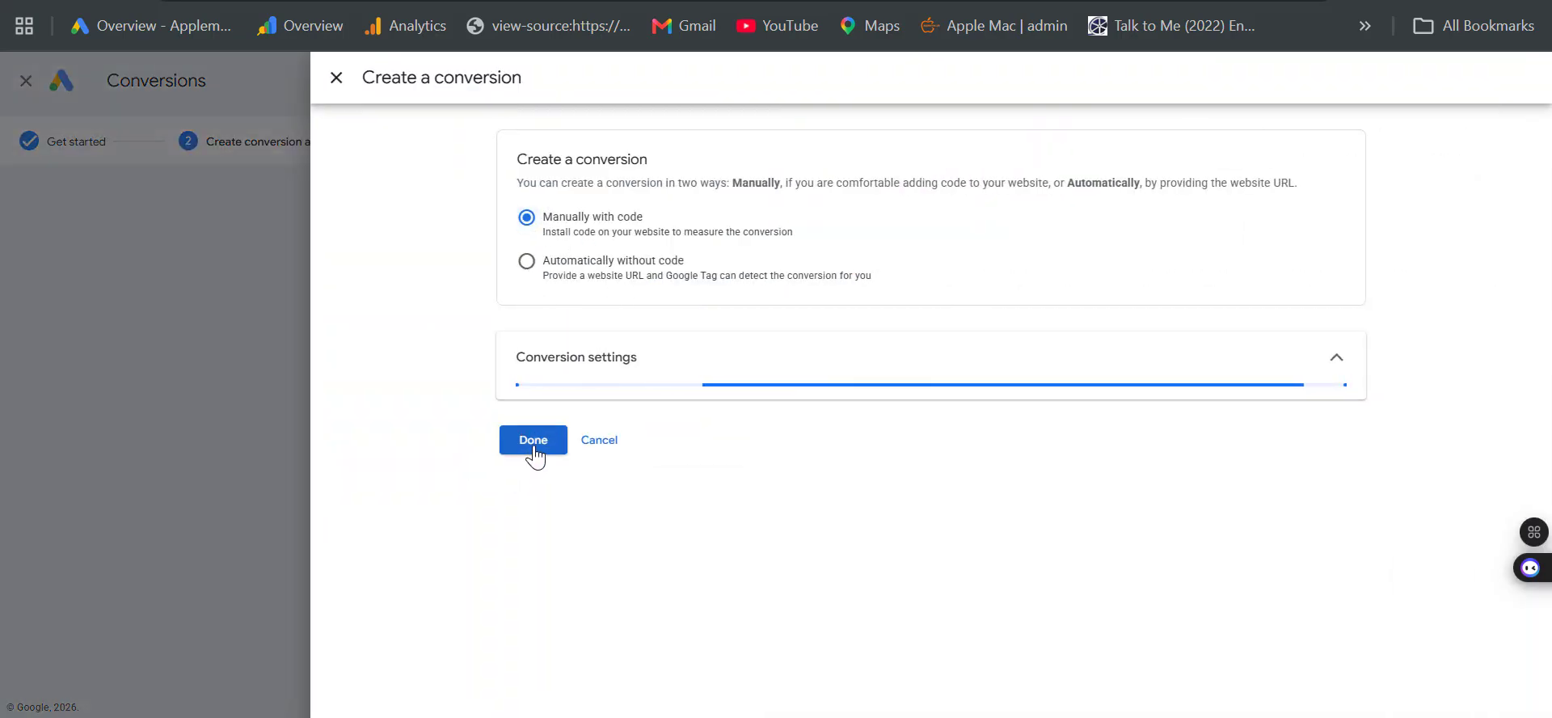
# Name the conversion "Contact whatsapp test".
pyautogui.scroll(-6, 696, 493)
pyautogui.scroll(5, 778, 352)
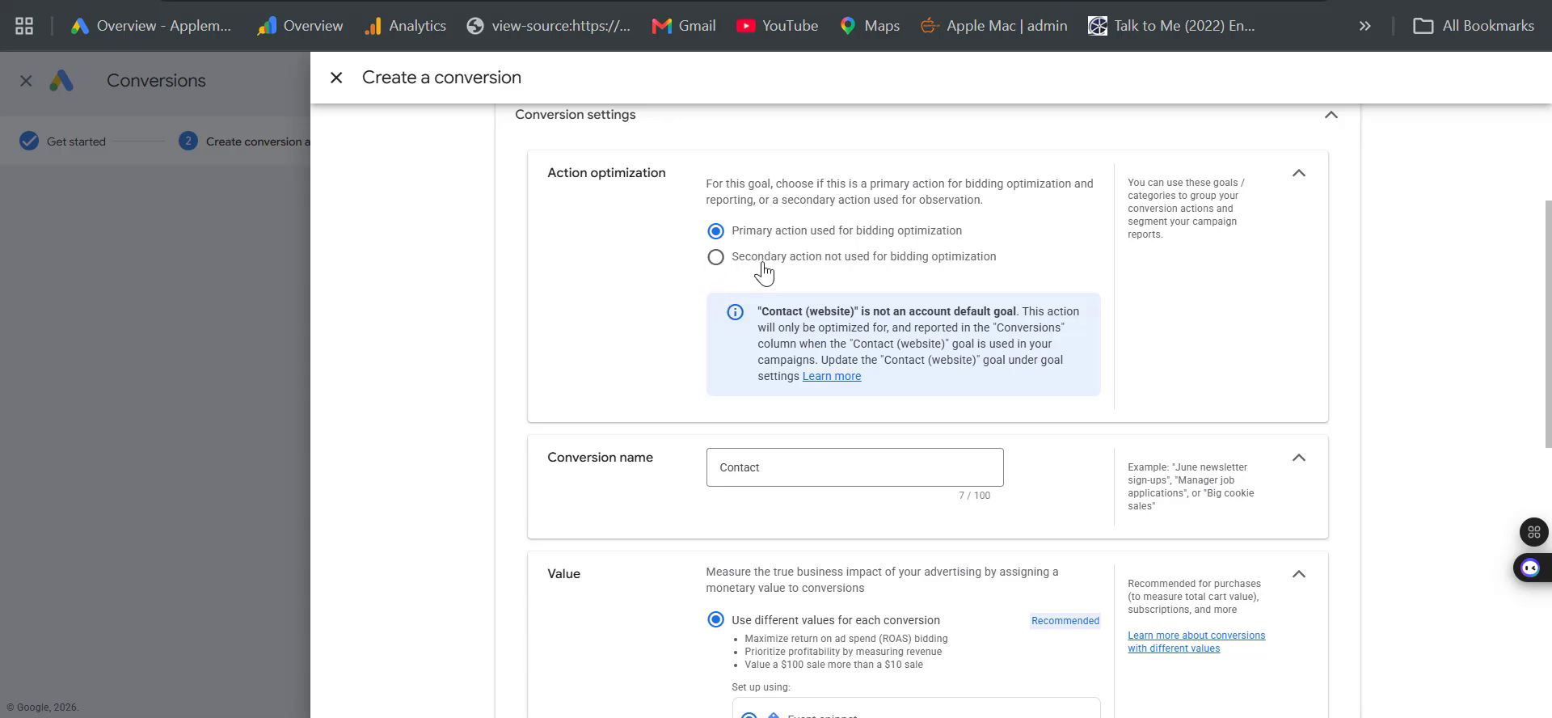
pyautogui.click(793, 467)
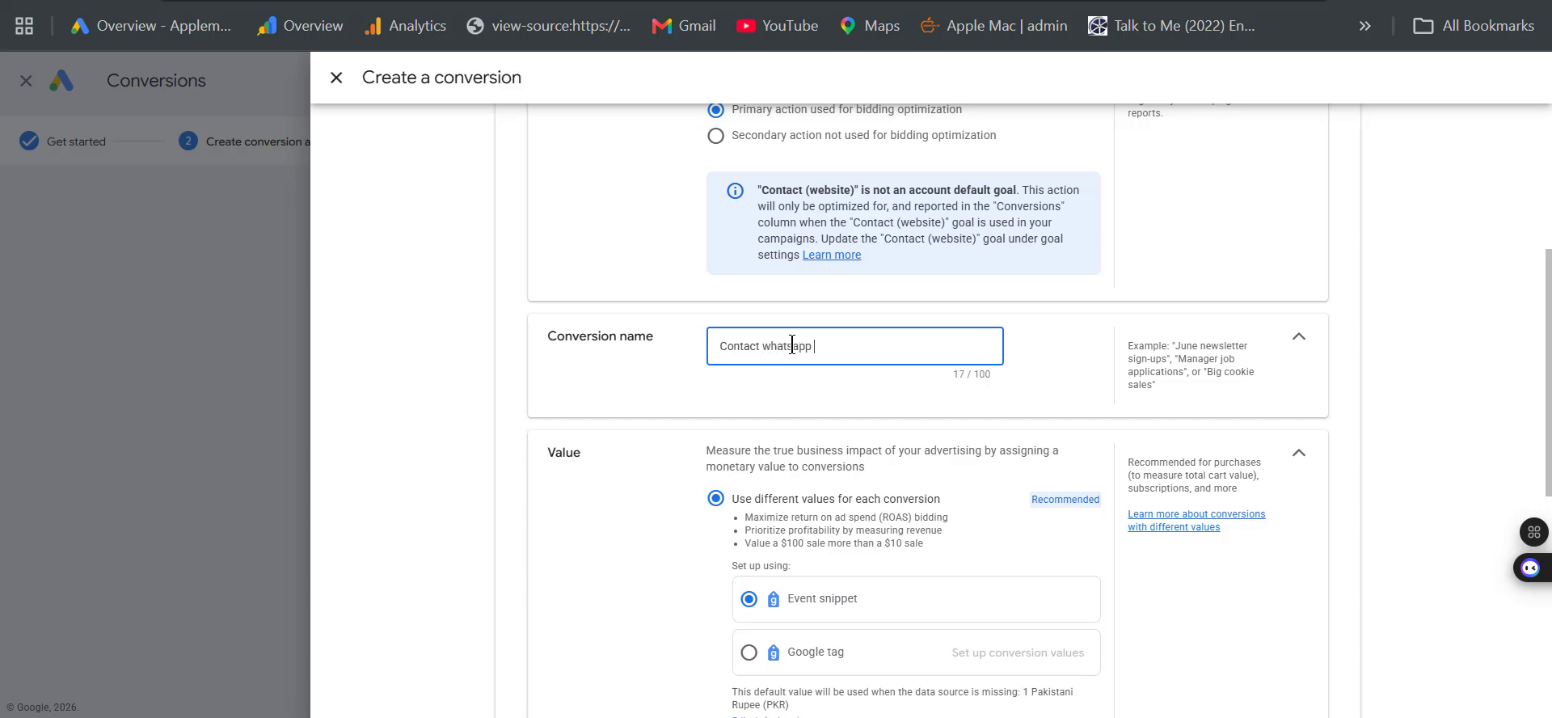
# Set the conversion count to Every, finish the conversion settings, and save the Contact conversion action.
pyautogui.scroll(-5, 796, 331)
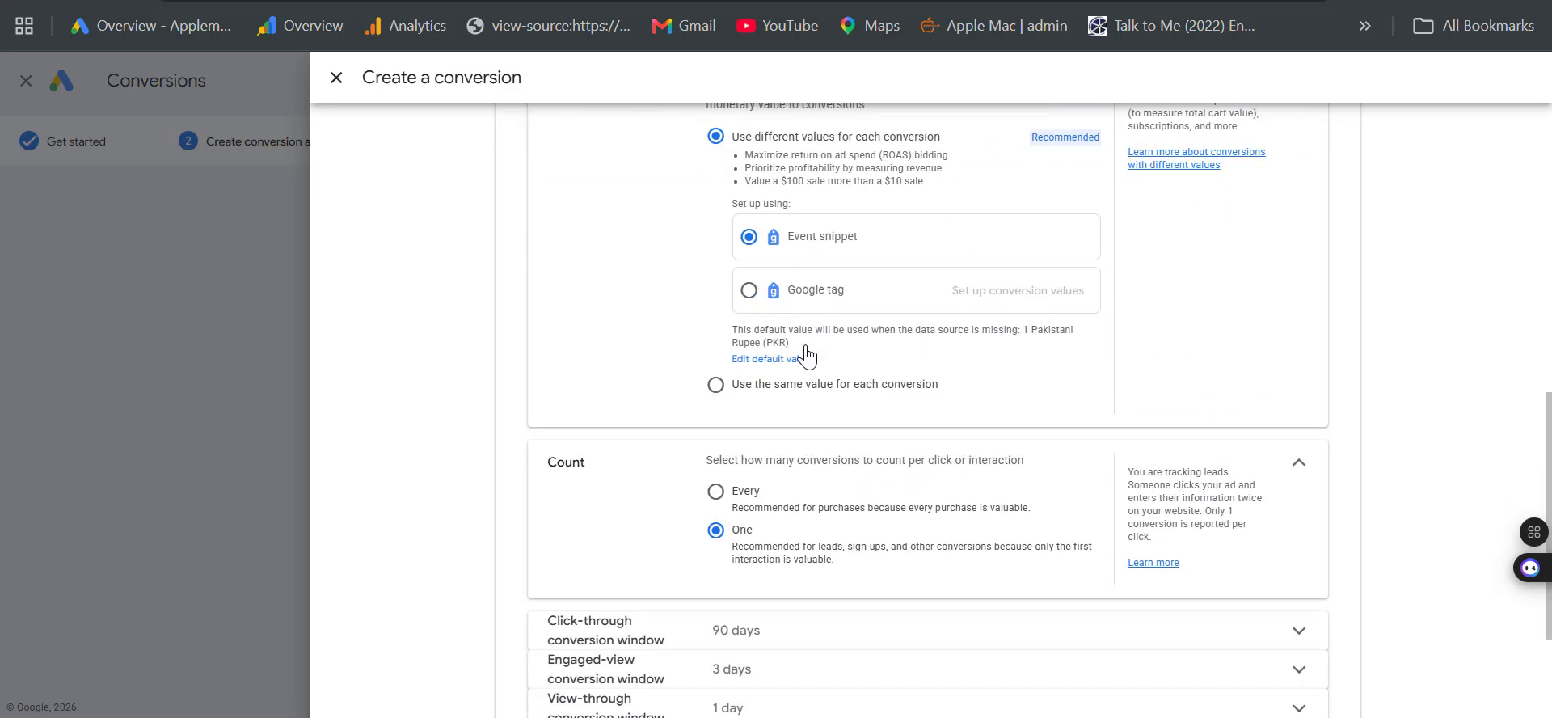
pyautogui.click(746, 491)
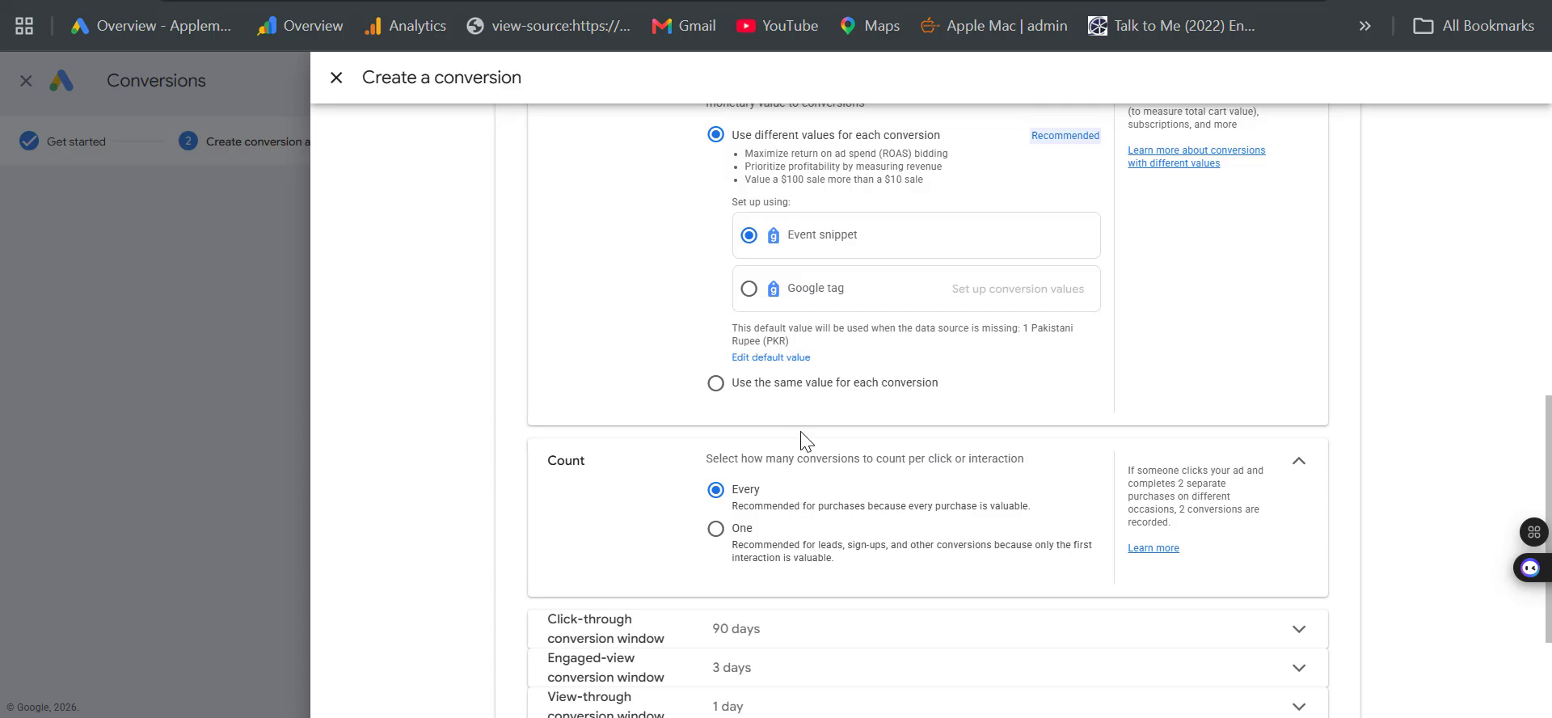
pyautogui.scroll(-3, 835, 485)
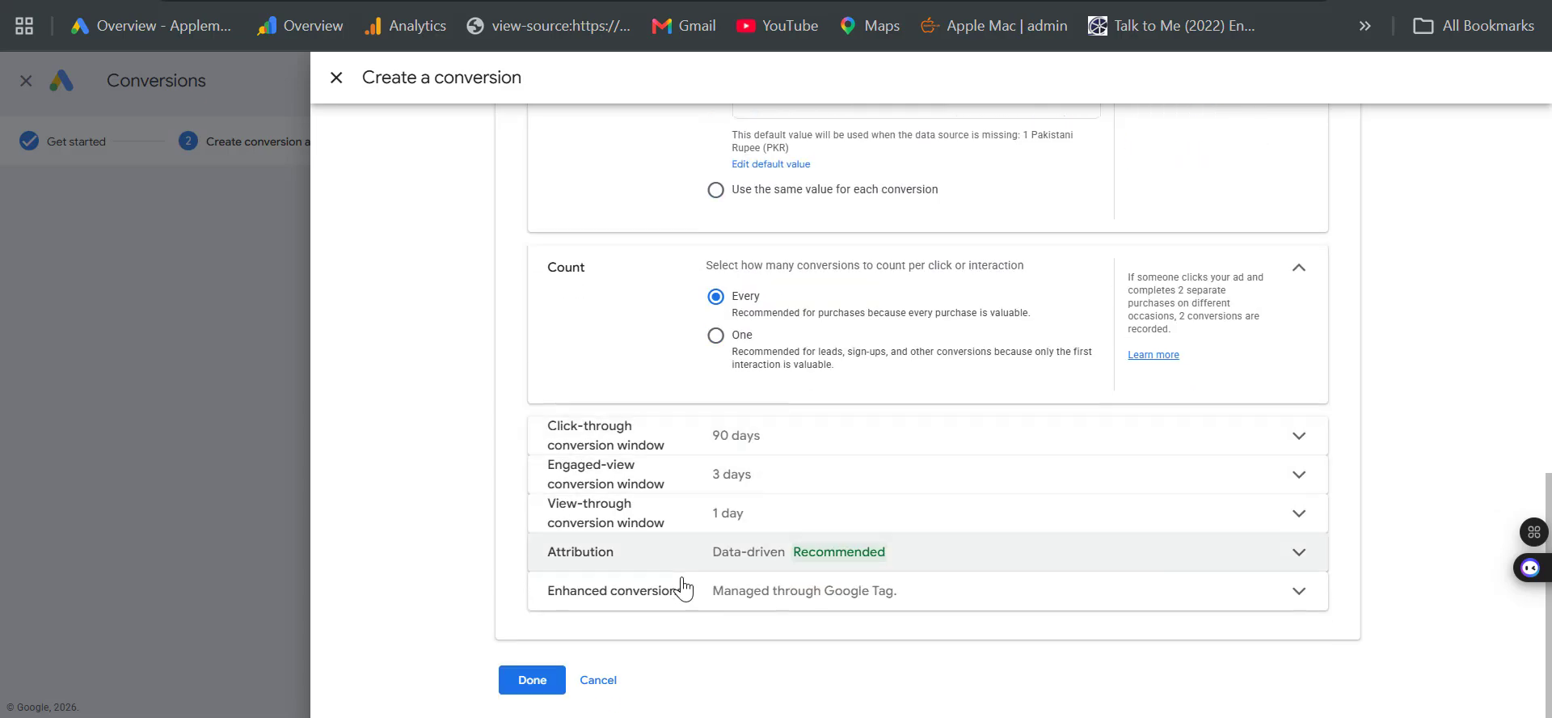
pyautogui.click(549, 676)
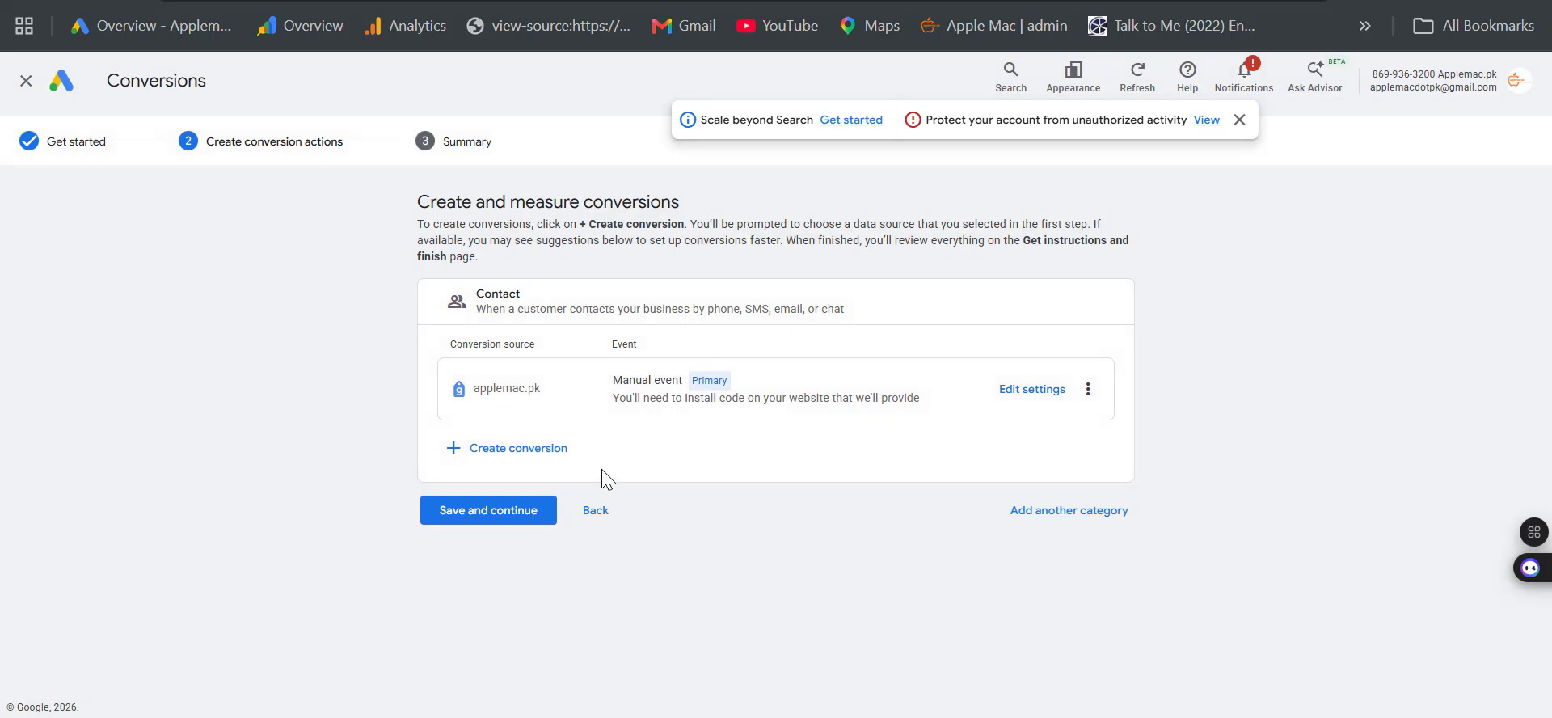
pyautogui.click(510, 512)
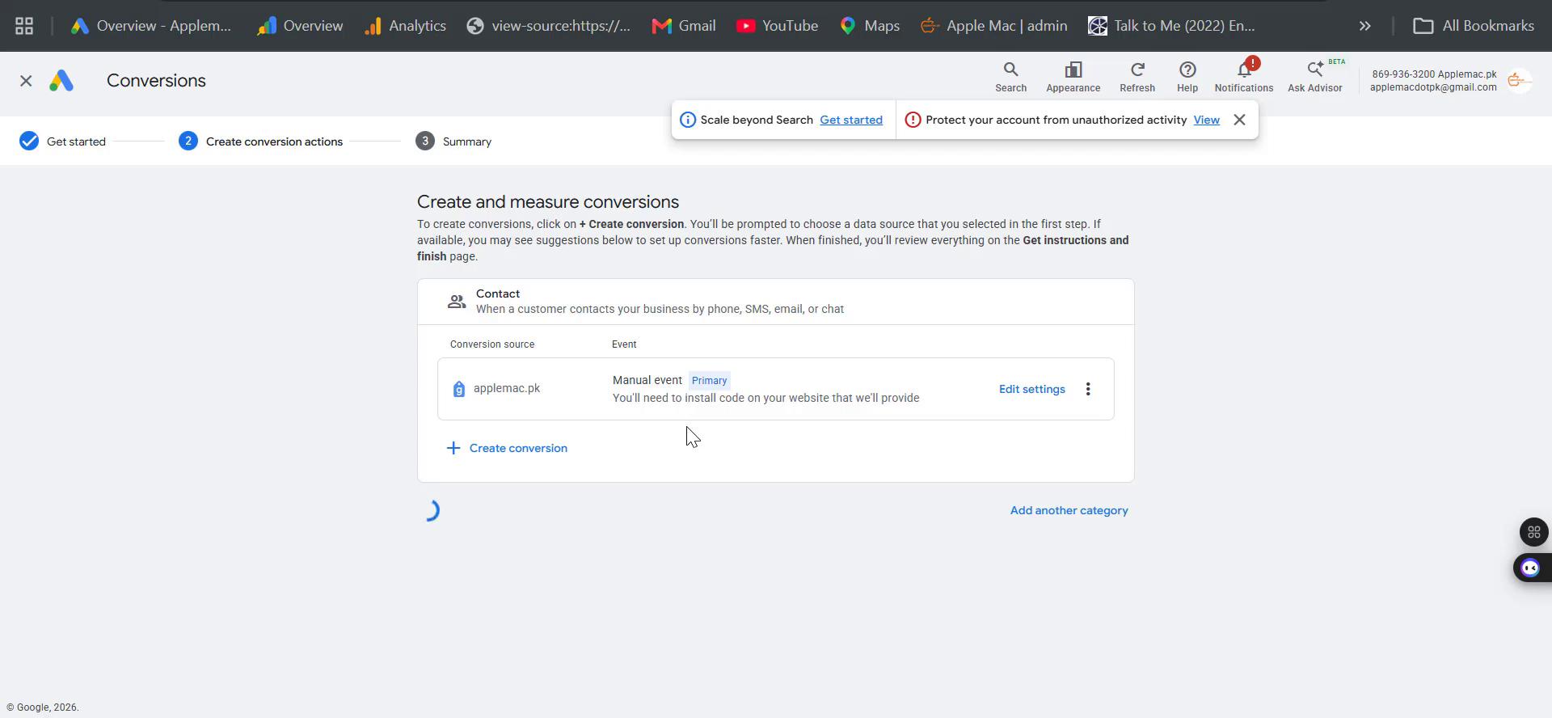
# Bring up the Google Tag Manager installation details with the new conversion's label and ID.
pyautogui.scroll(-3, 693, 444)
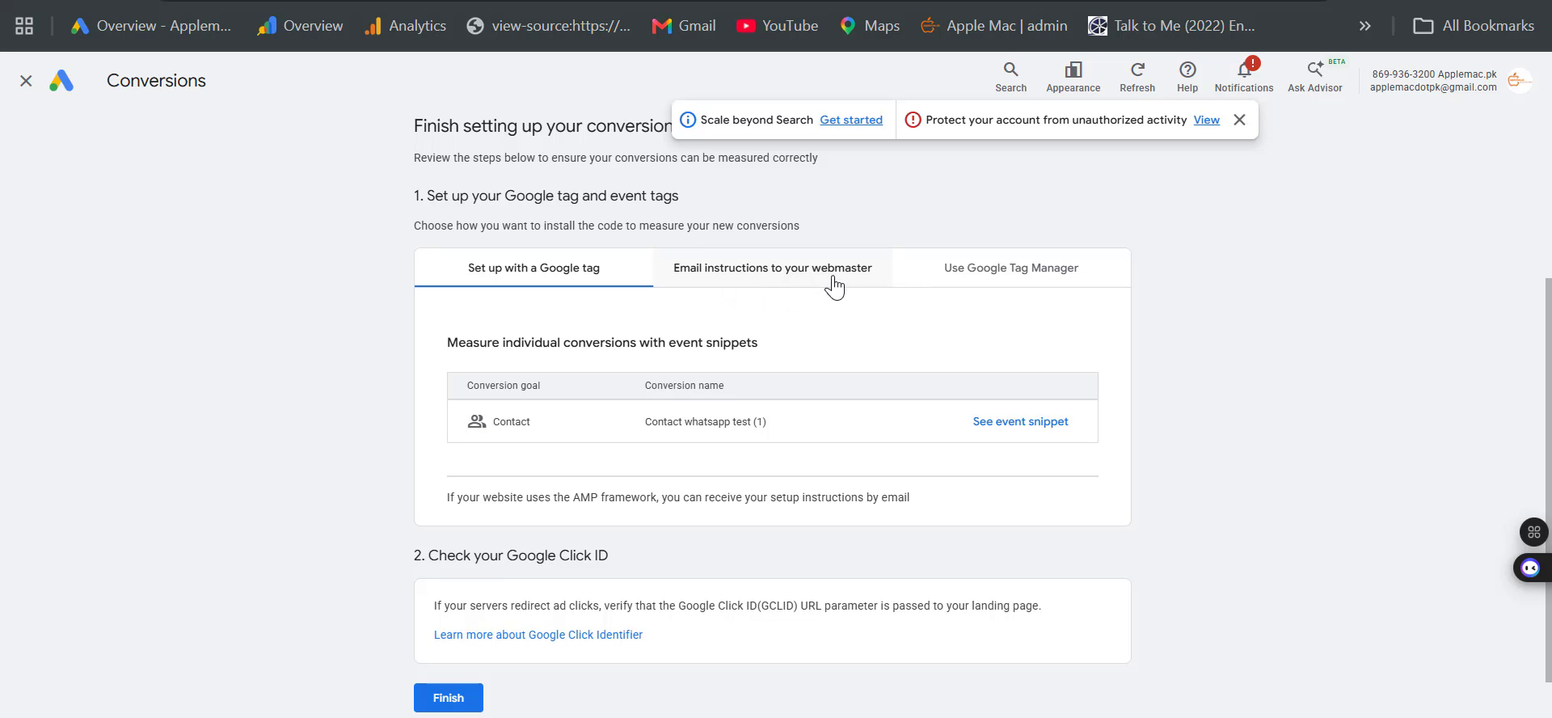
pyautogui.click(1005, 278)
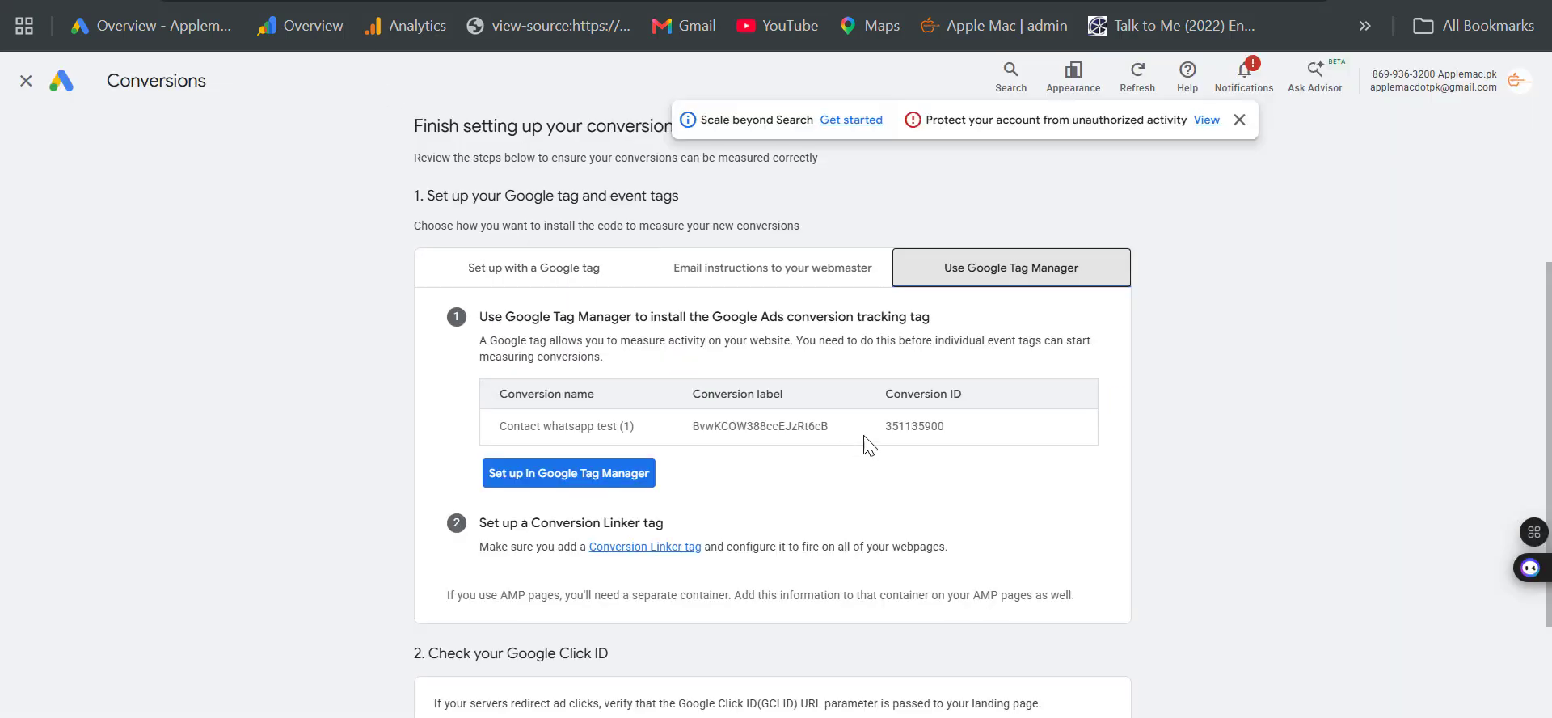
pyautogui.moveTo(983, 426); pyautogui.dragTo(700, 420)
# Switch to Google Tag Manager and check that the Click ID and Click Text built-in variables are enabled.
pyautogui.hotkey('ctrl', 'Tab')
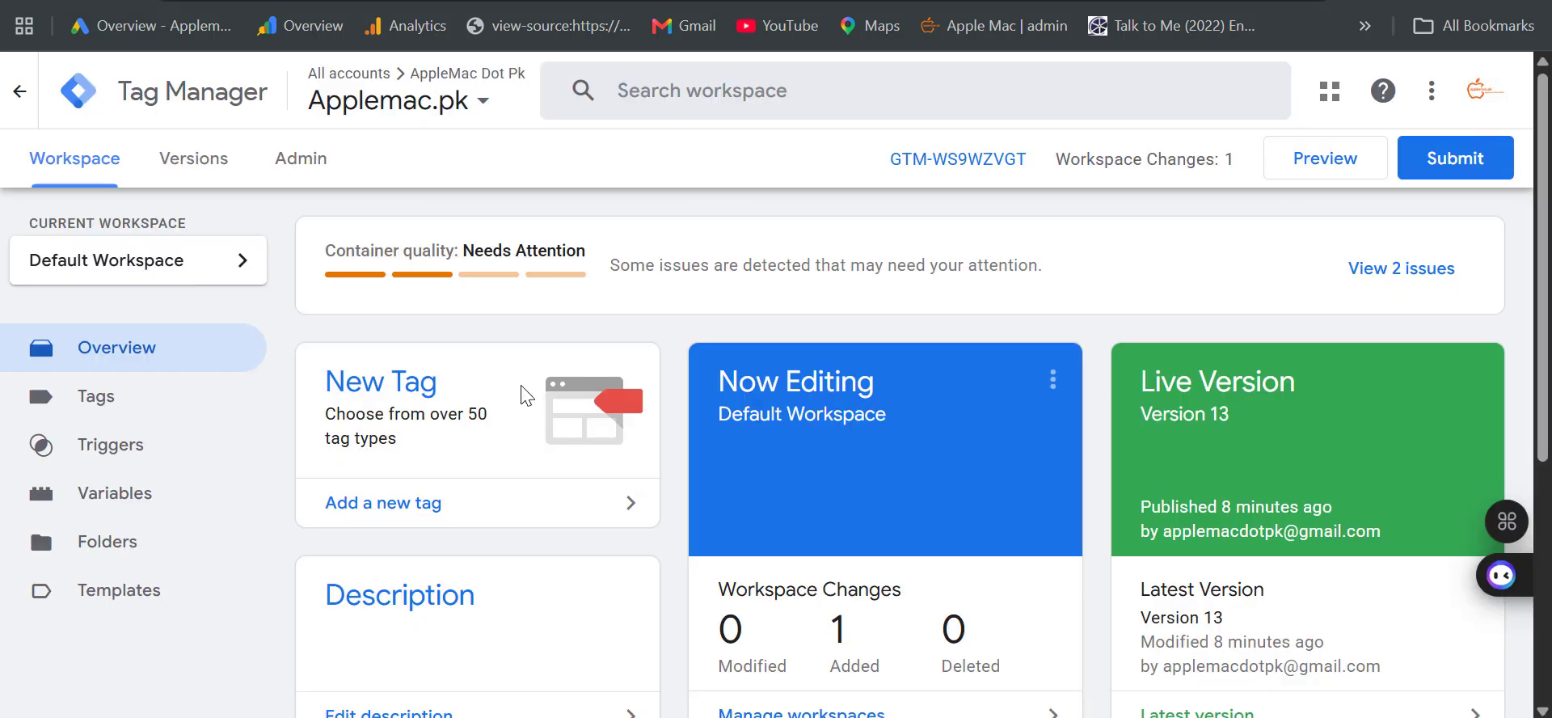
pyautogui.click(110, 493)
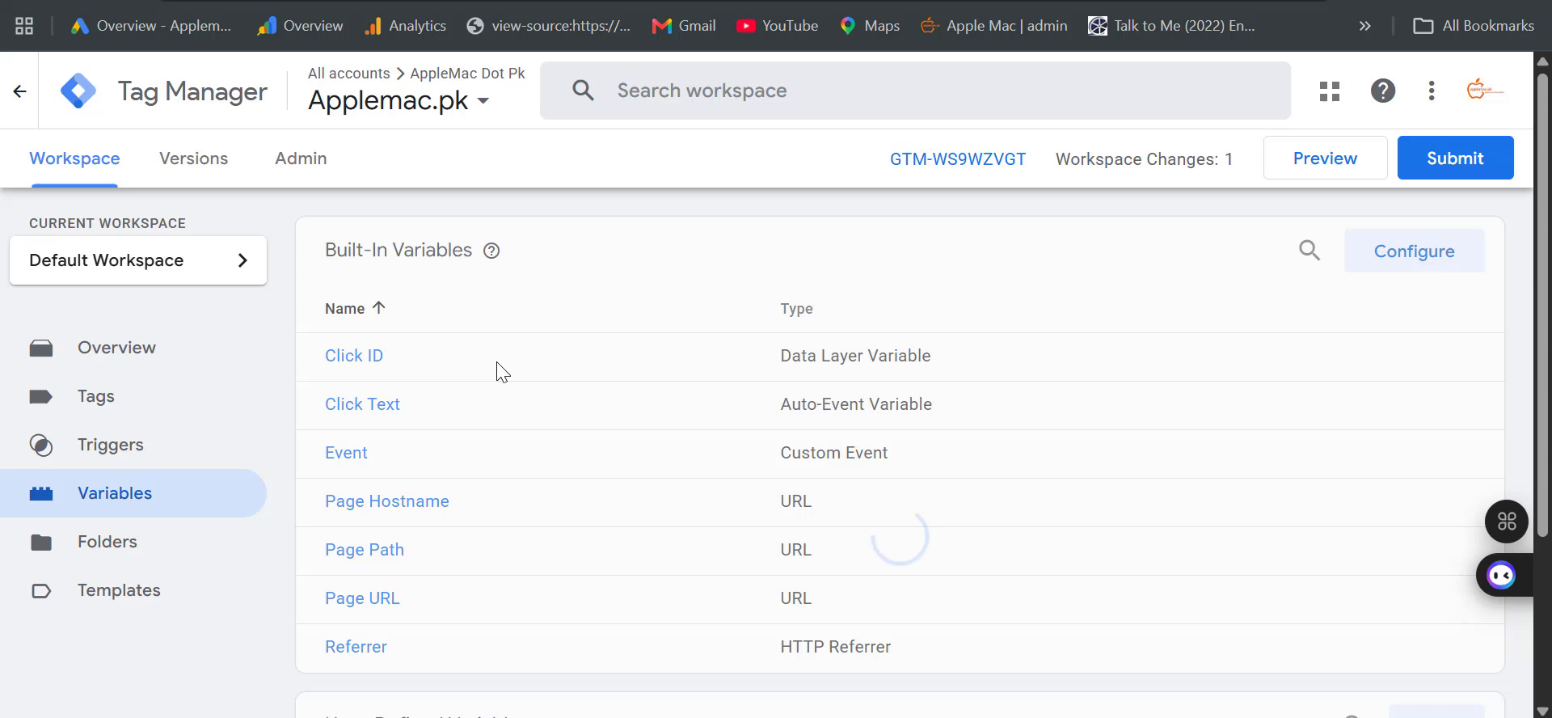
pyautogui.moveTo(387, 351); pyautogui.dragTo(279, 369)
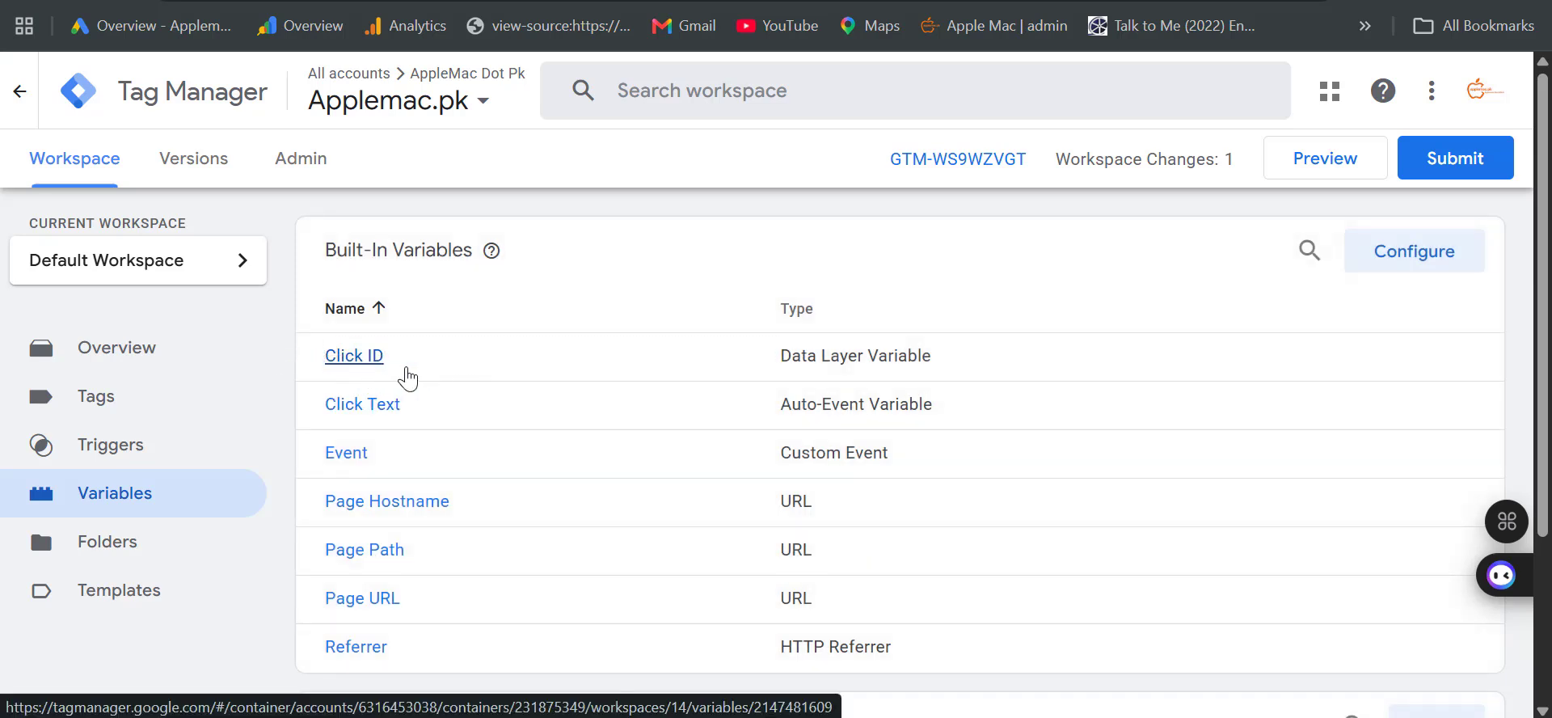
pyautogui.click(365, 379)
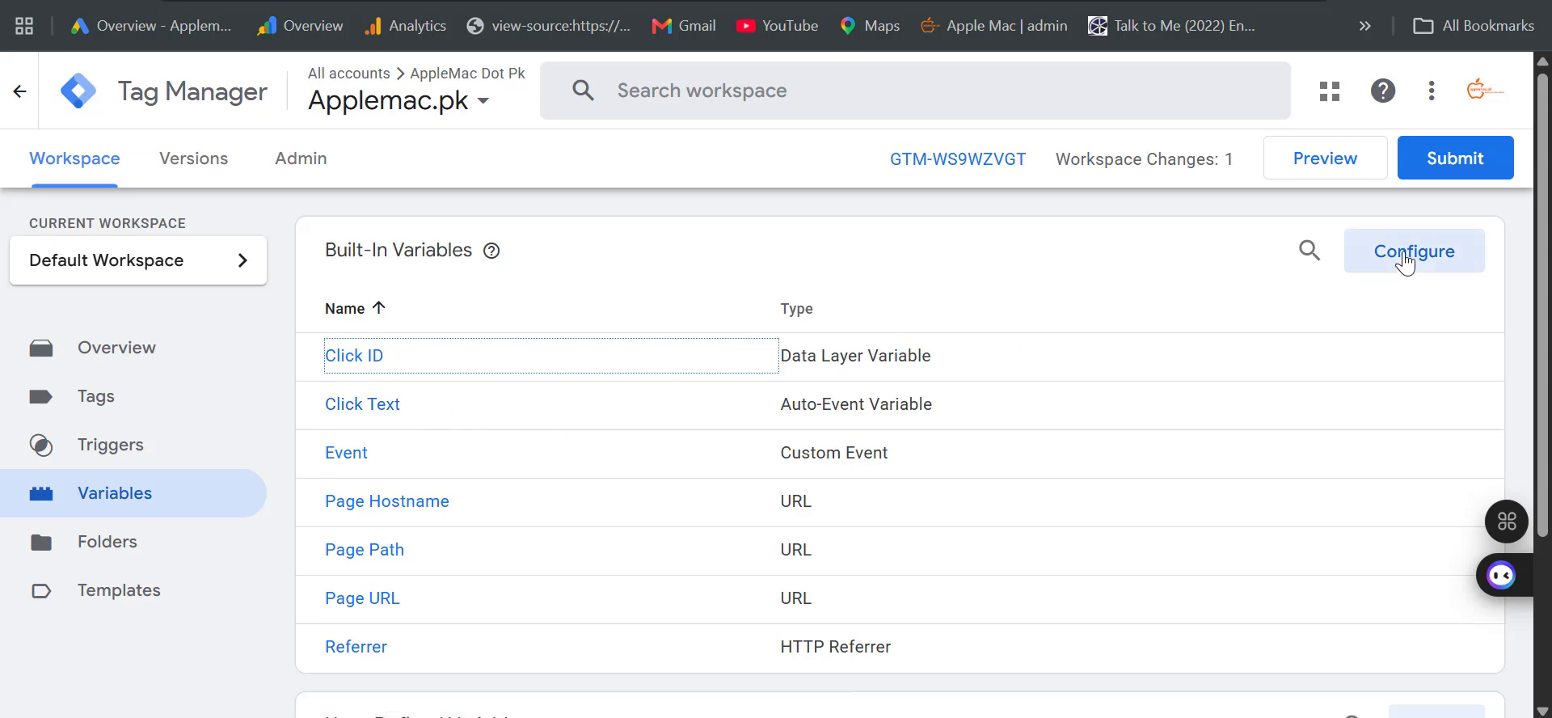
pyautogui.click(1411, 271)
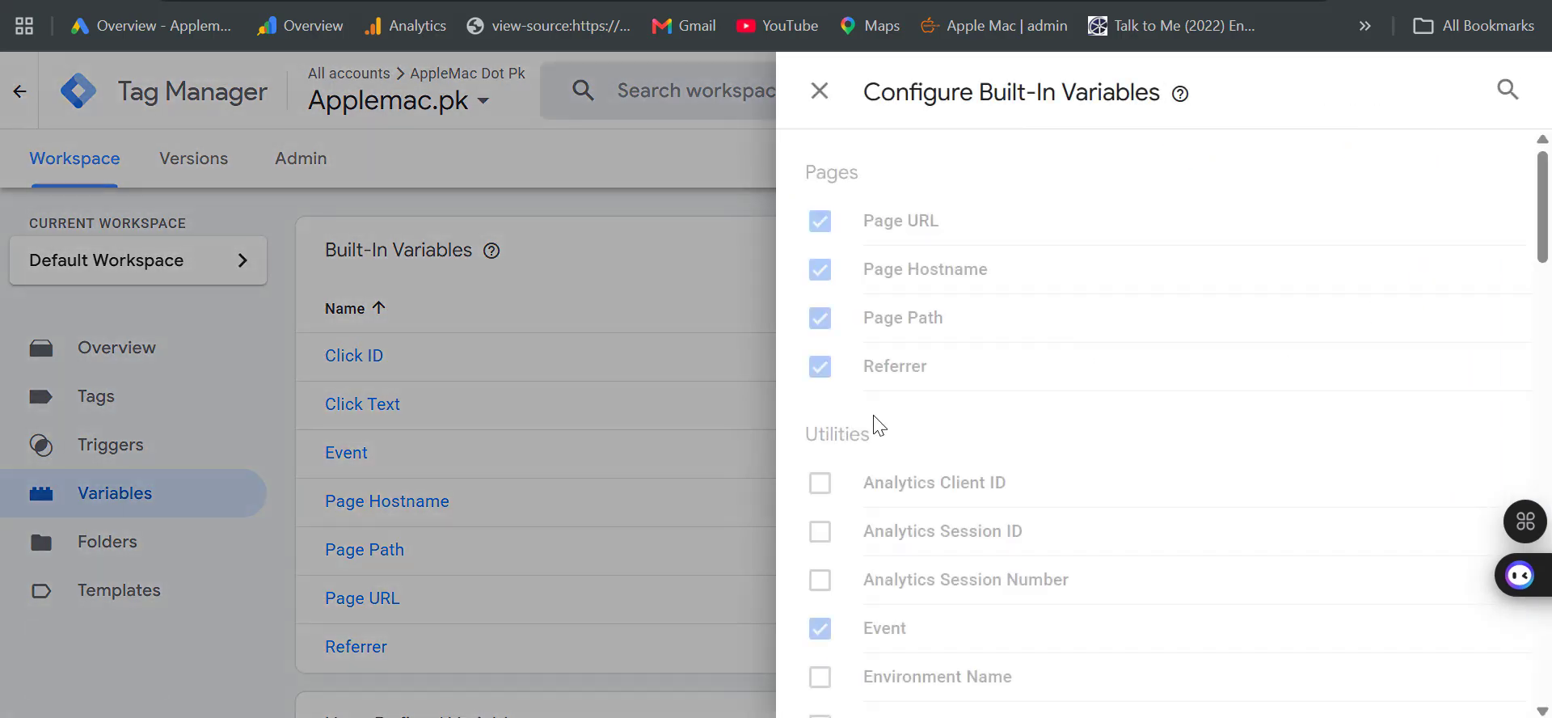
pyautogui.scroll(-5, 849, 558)
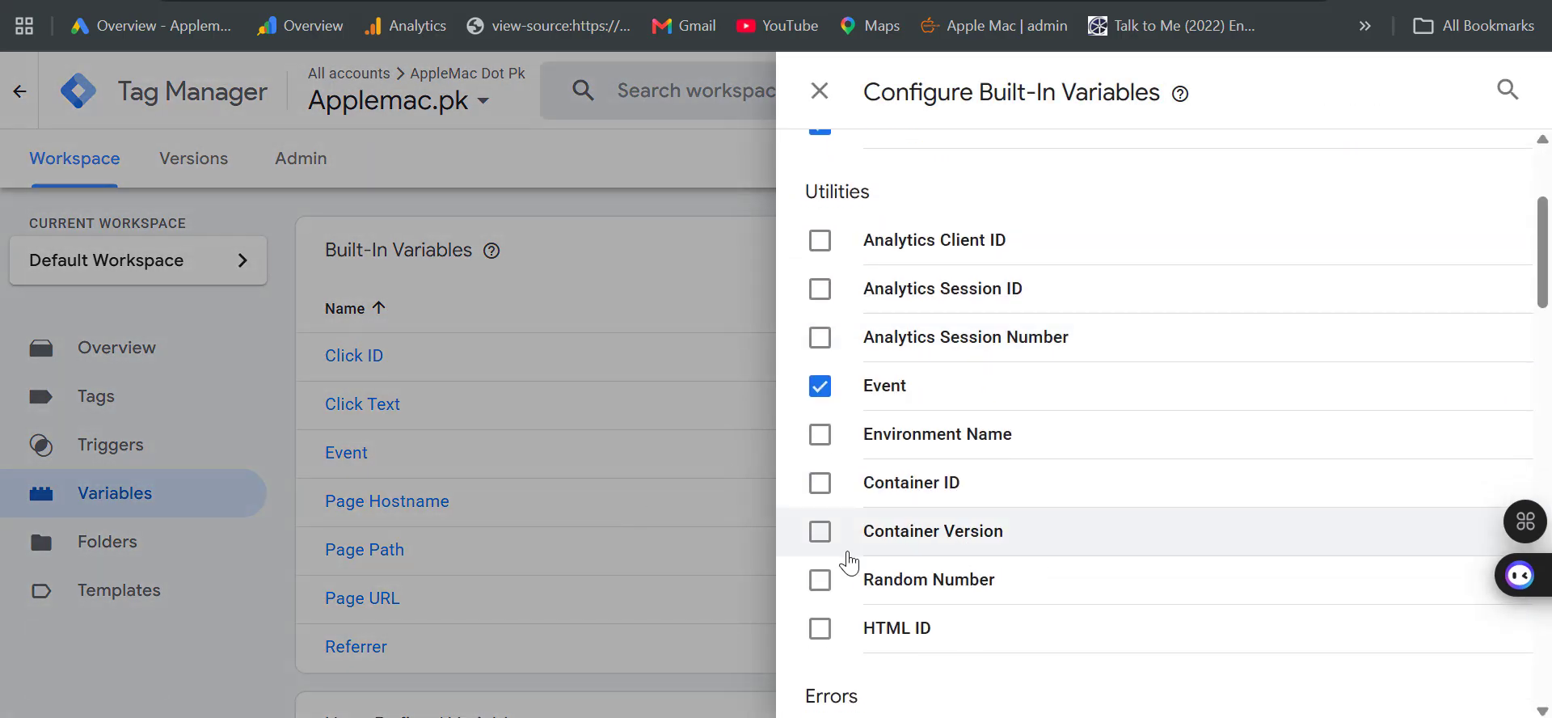
pyautogui.scroll(-3, 858, 572)
pyautogui.scroll(-3, 833, 618)
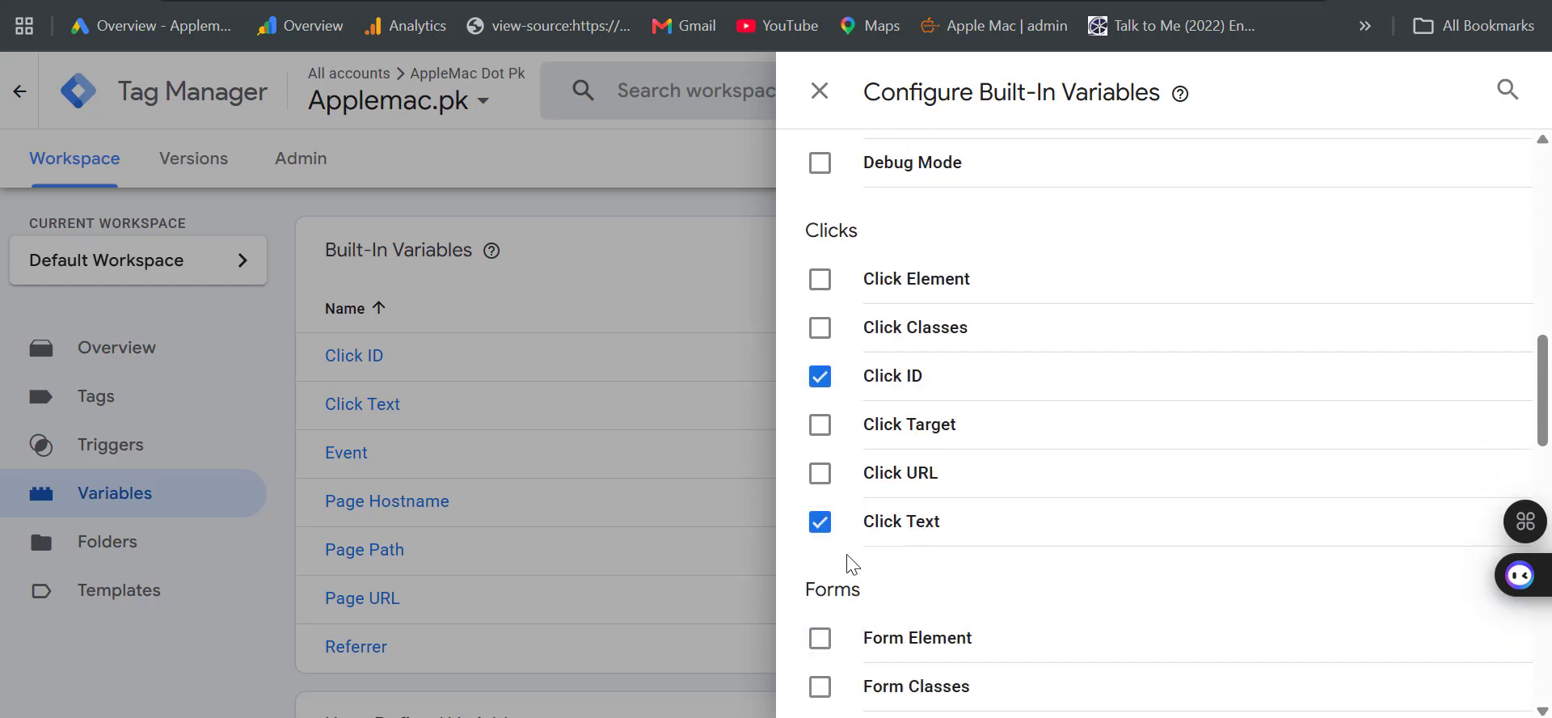
pyautogui.click(819, 91)
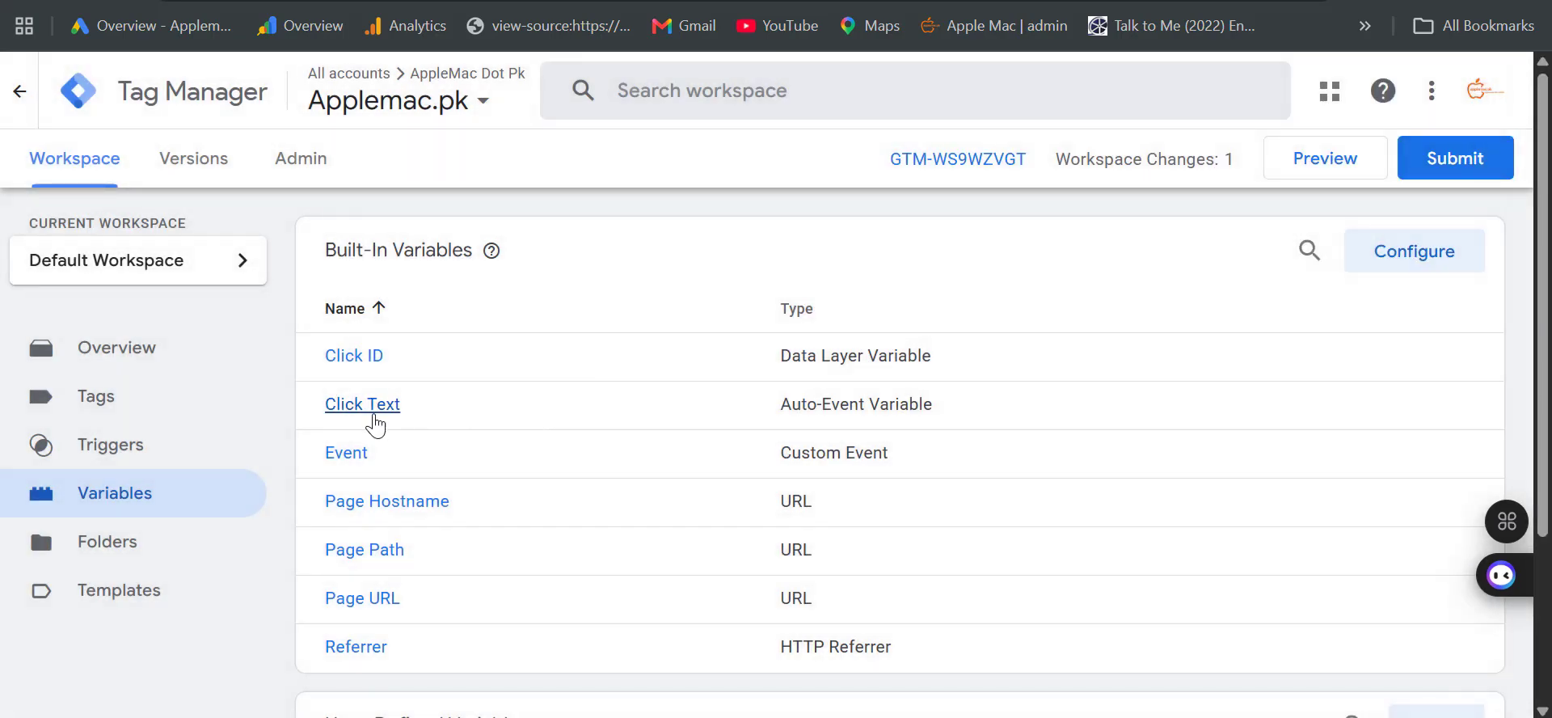
# Create a new tag with the Google Ads Conversion Tracking type.
pyautogui.click(193, 385)
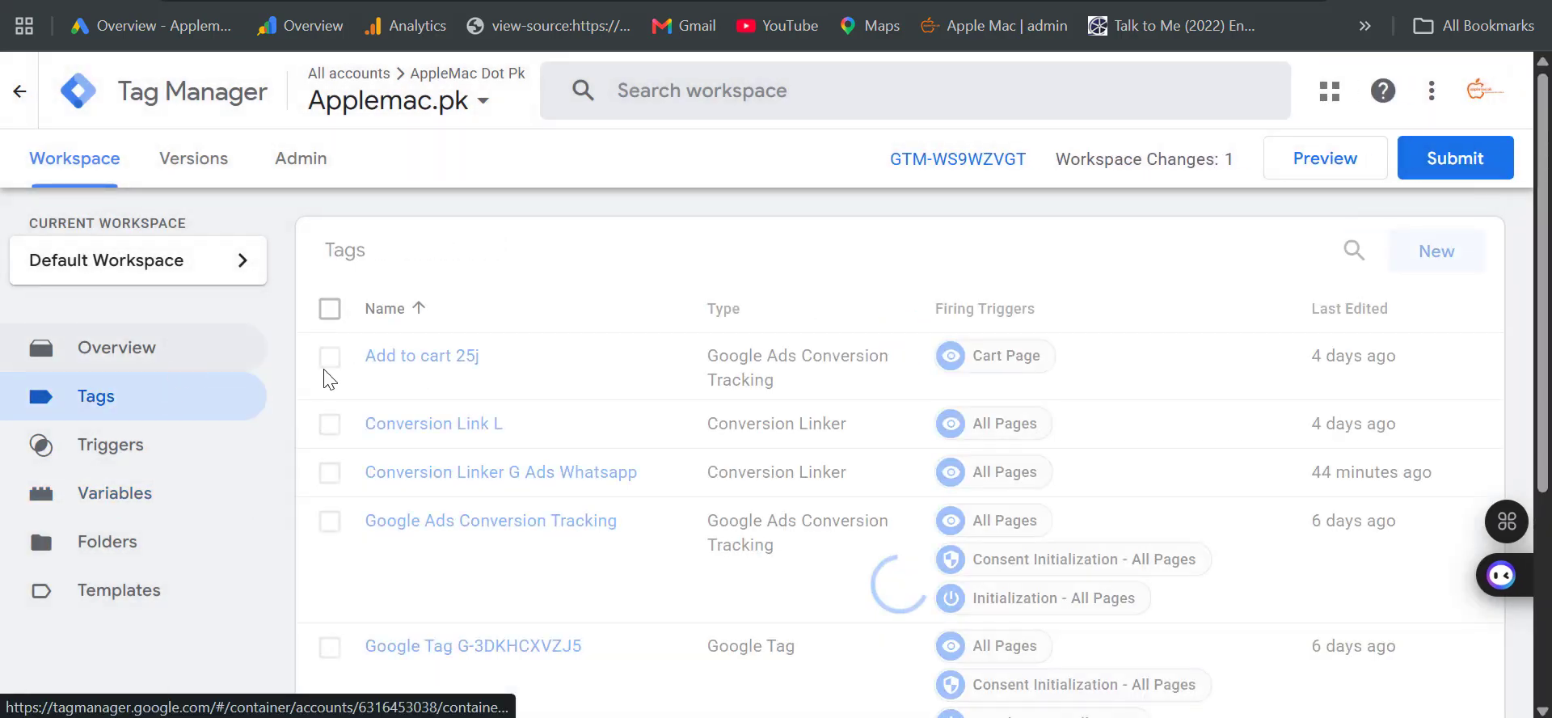
pyautogui.click(1423, 250)
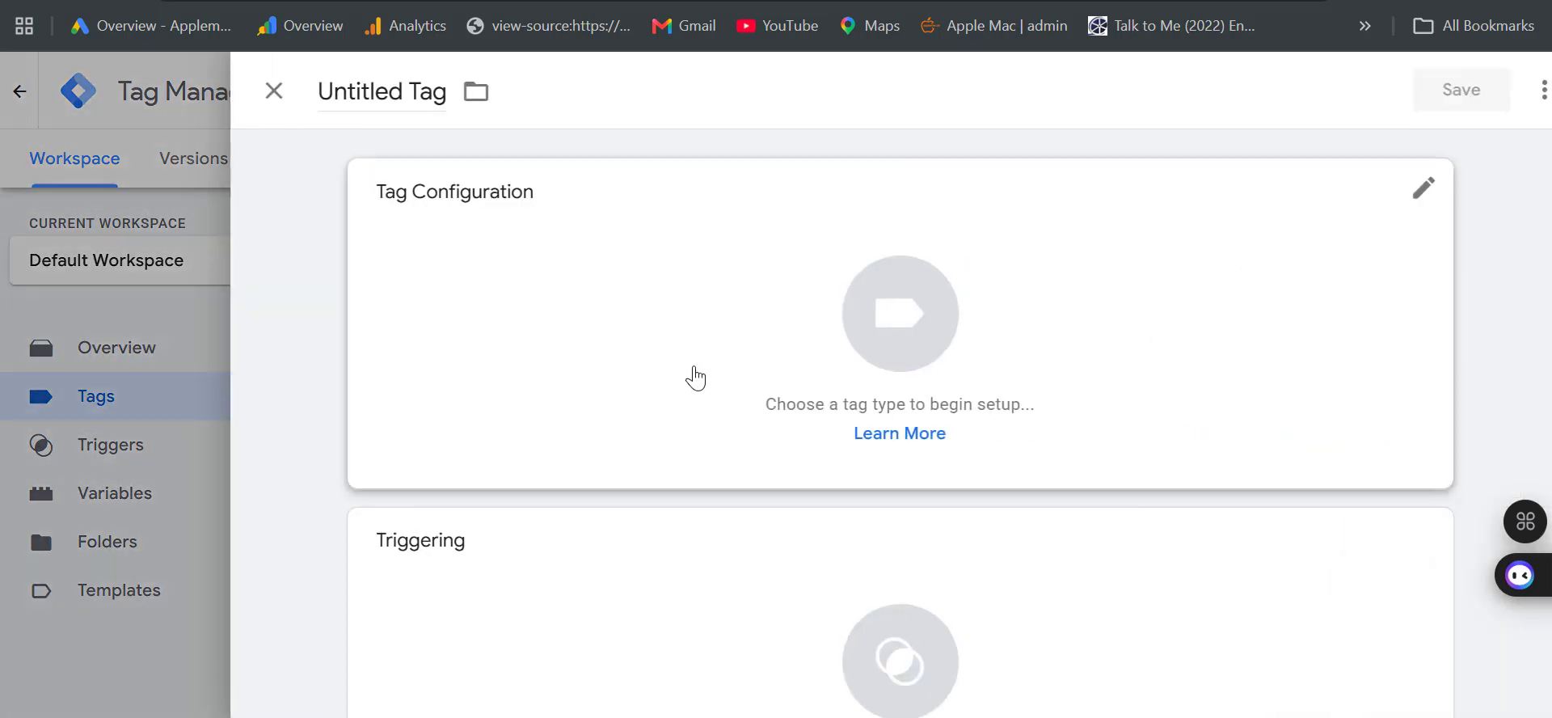
pyautogui.click(672, 380)
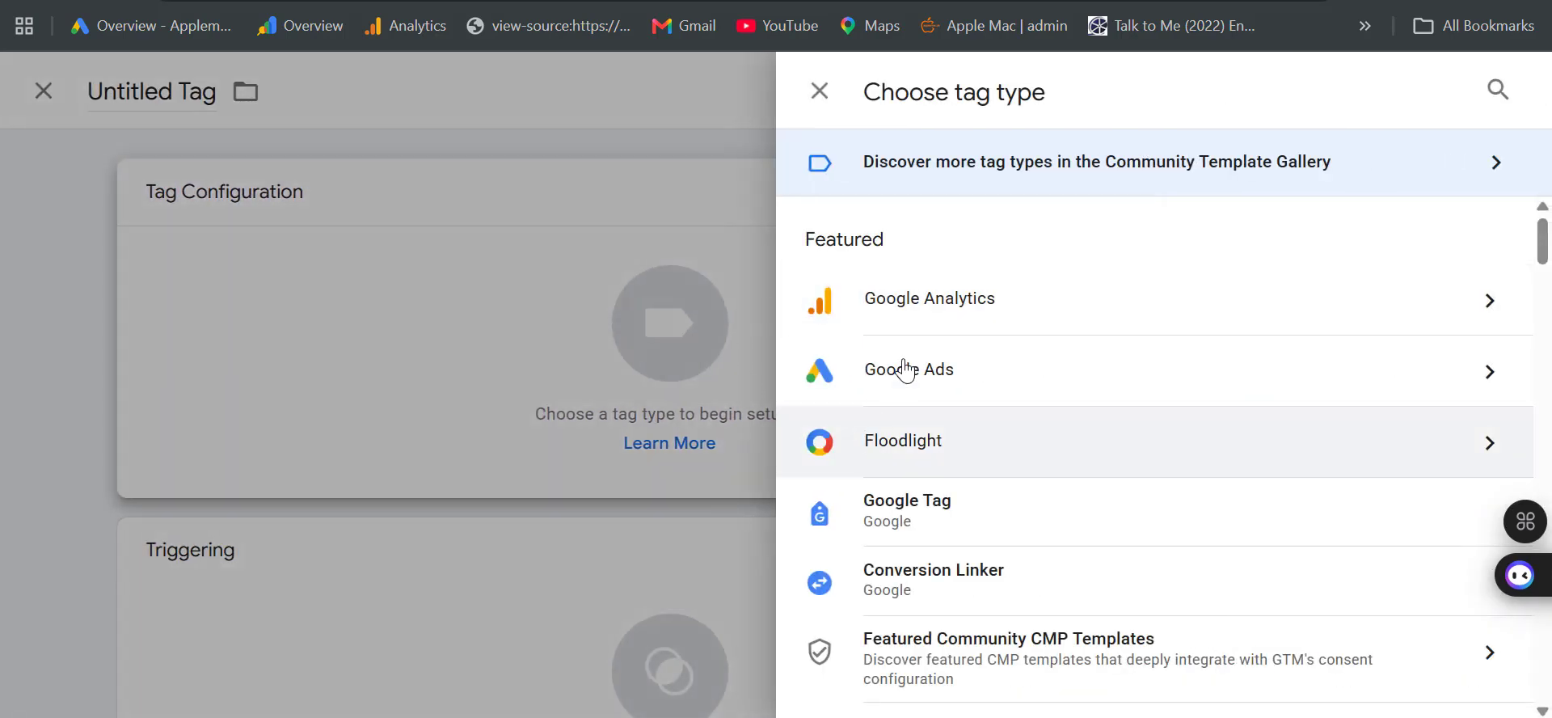
pyautogui.click(833, 374)
pyautogui.click(968, 392)
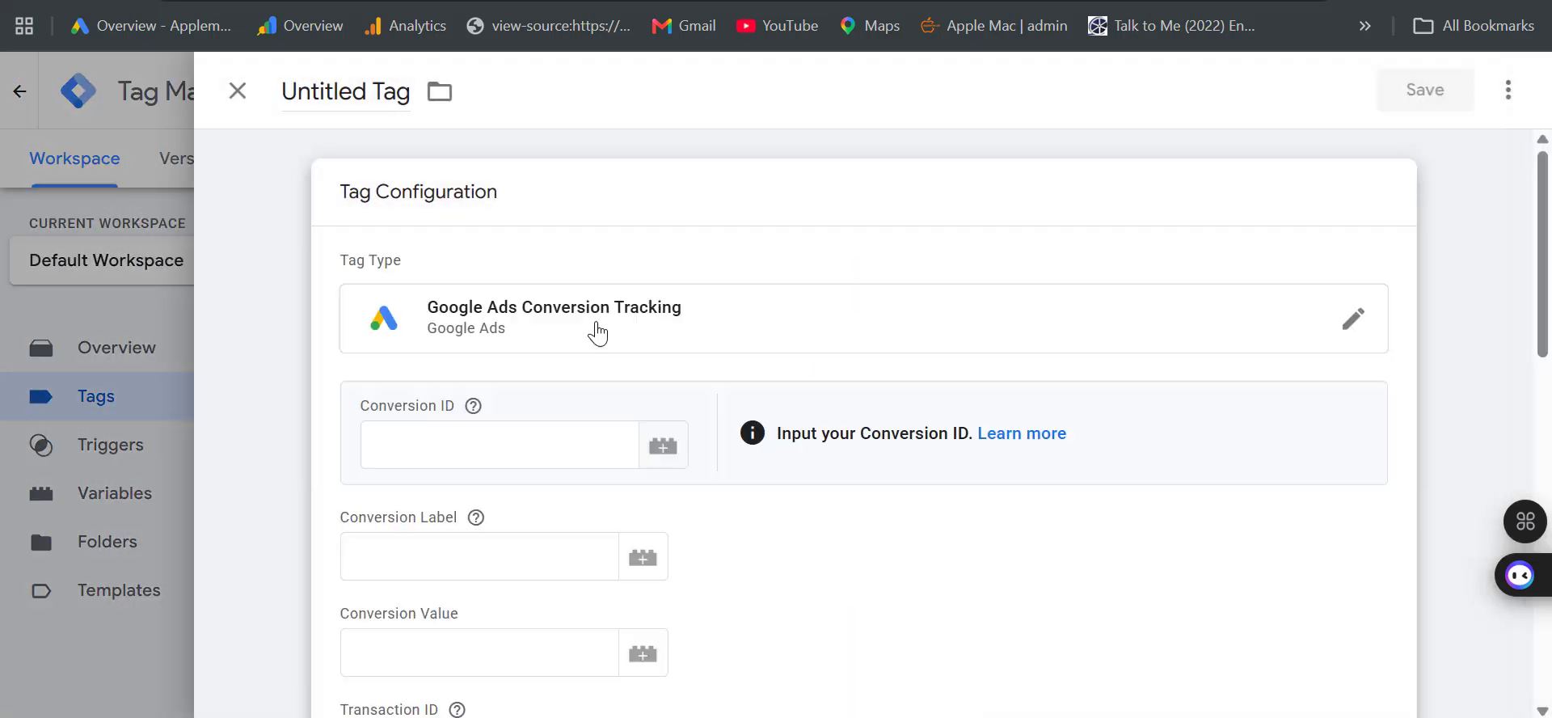
# Copy the WhatsApp contact conversion's ID from Google Ads into the new tag's Conversion ID field.
pyautogui.click(548, 451)
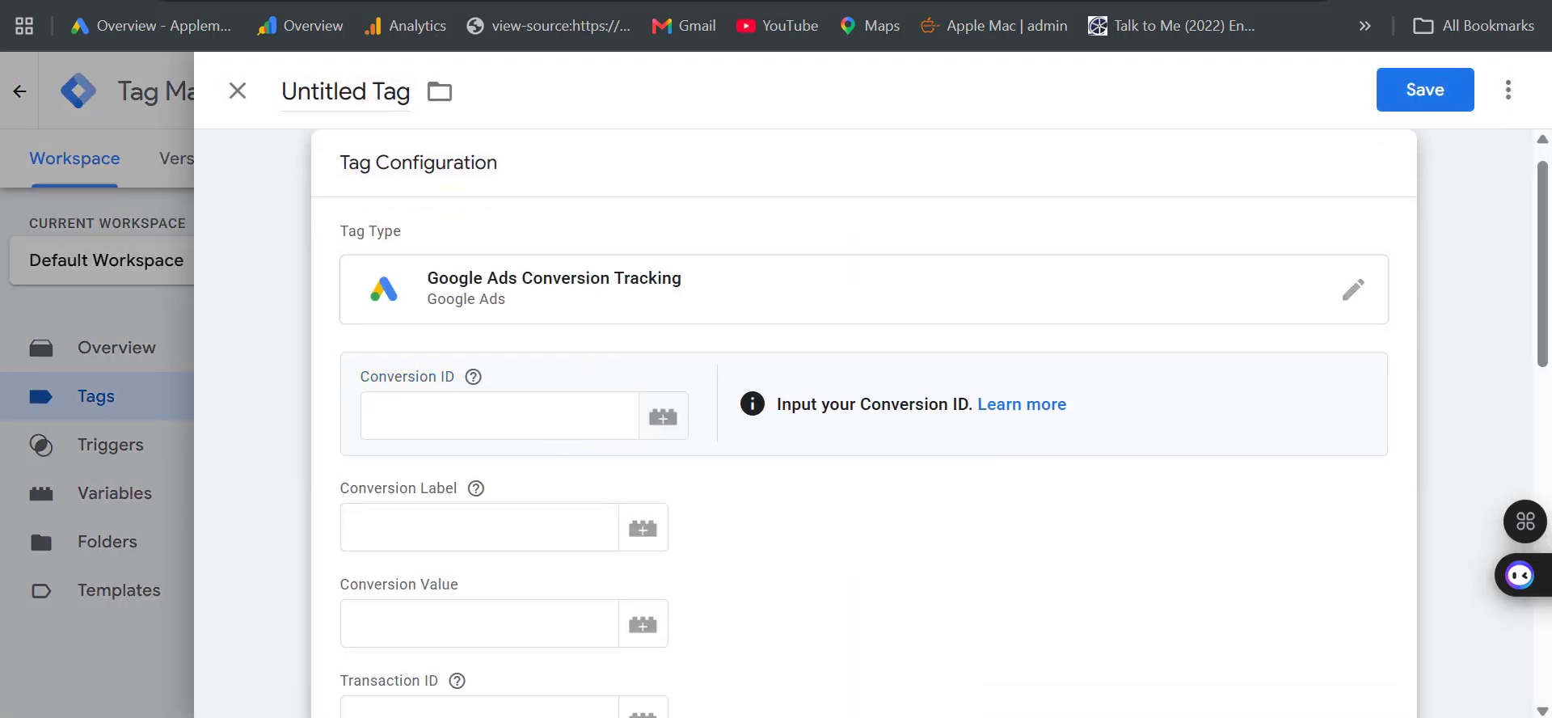
pyautogui.hotkey('ctrl', 'shift', 'Tab')
pyautogui.moveTo(998, 426); pyautogui.dragTo(849, 400)
pyautogui.hotkey('ctrl', 'c')
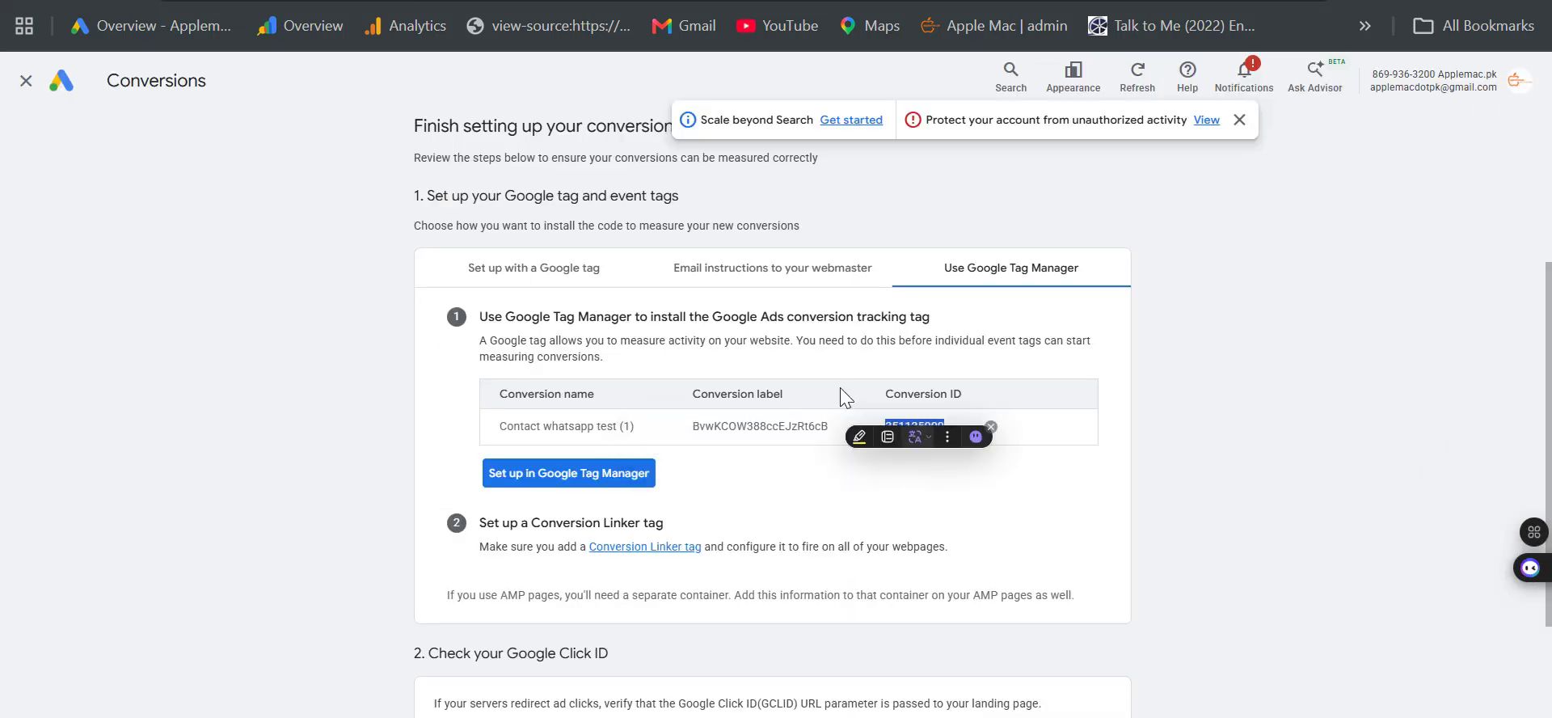
pyautogui.hotkey('ctrl', 'Tab')
pyautogui.click(492, 423)
pyautogui.hotkey('ctrl', 'v')
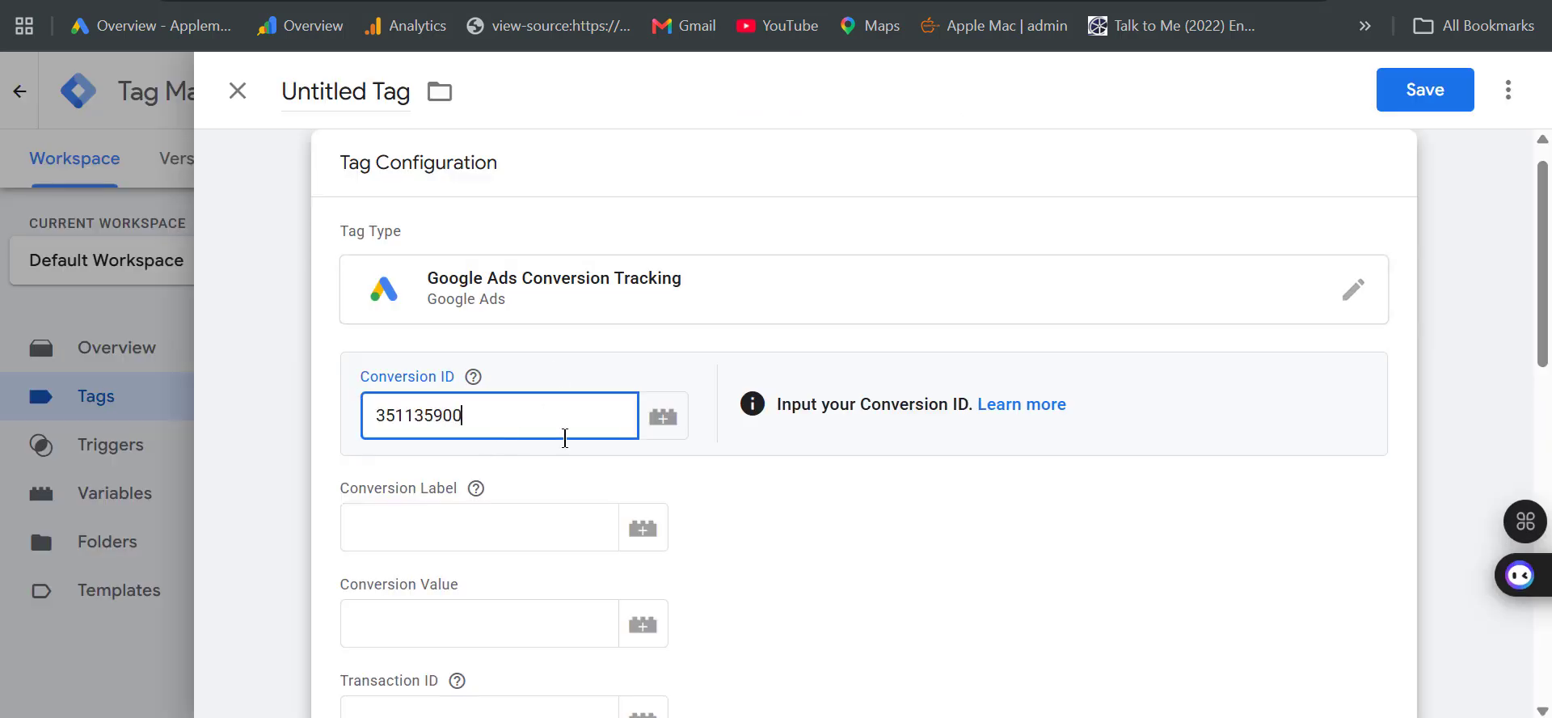
# Replace the typed Conversion ID in the tag with the Gads-conversion-id variable.
pyautogui.hotkey('ctrl', 'a')
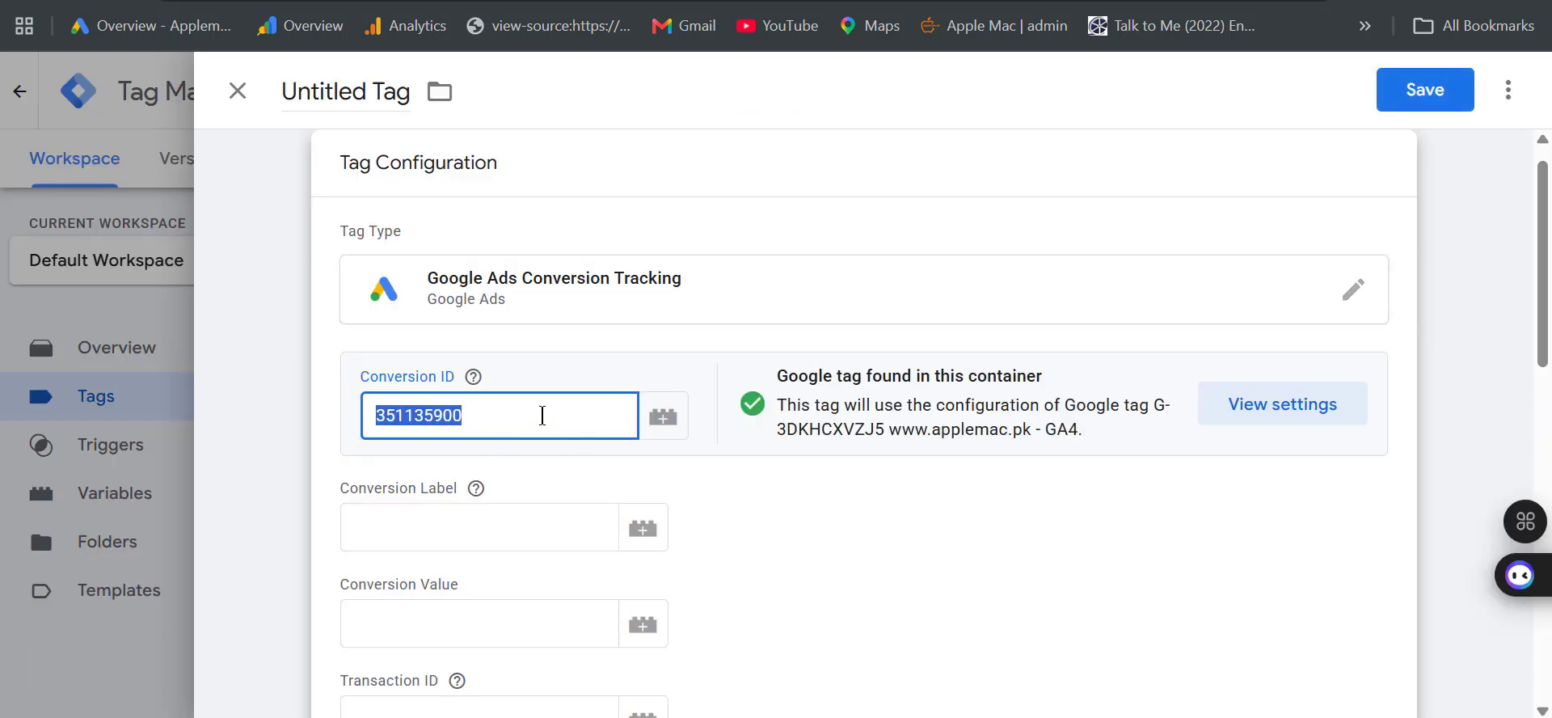
pyautogui.press('BackSpace')
pyautogui.click(663, 416)
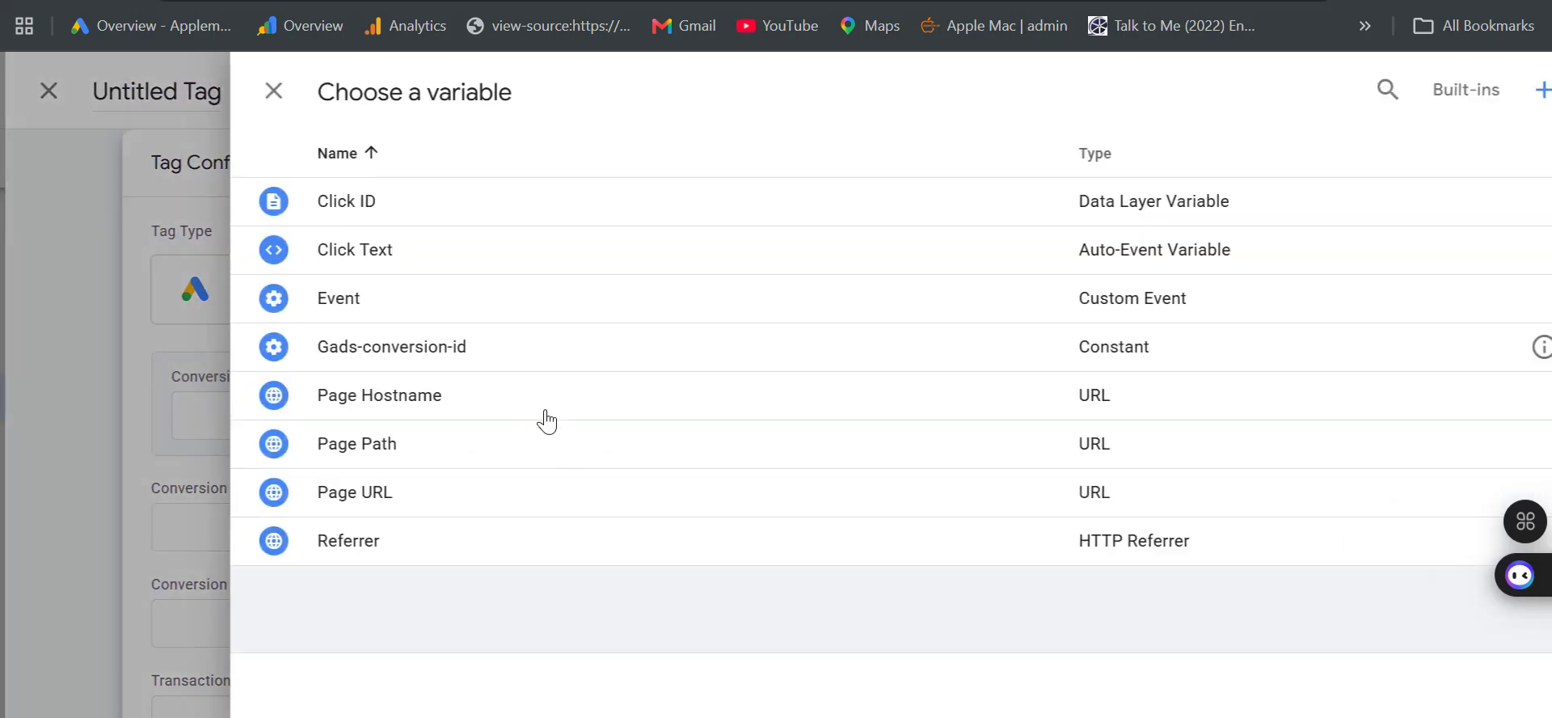
pyautogui.click(370, 348)
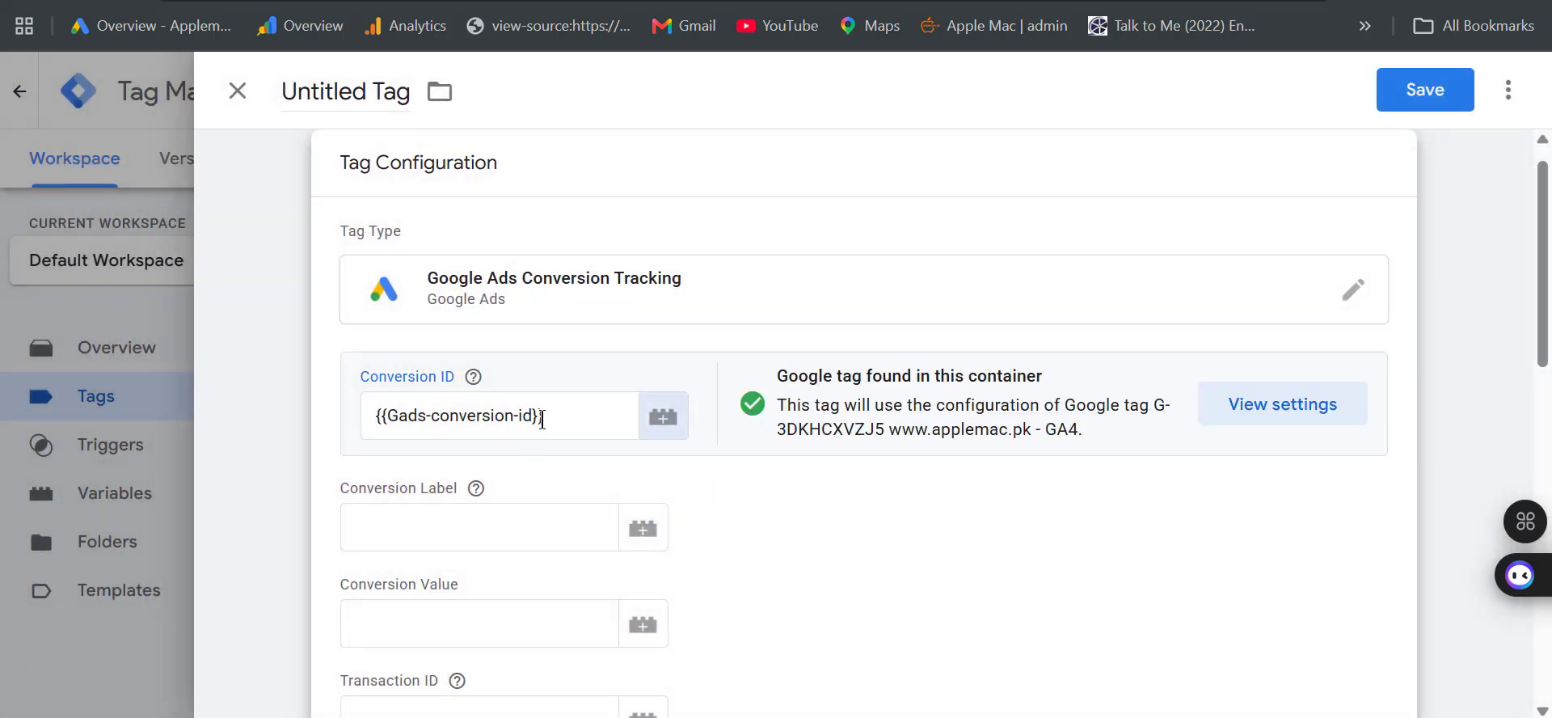
# Copy the WhatsApp contact conversion's label from Google Ads into the tag's Conversion Label field.
pyautogui.hotkey('ctrl', 'Tab')
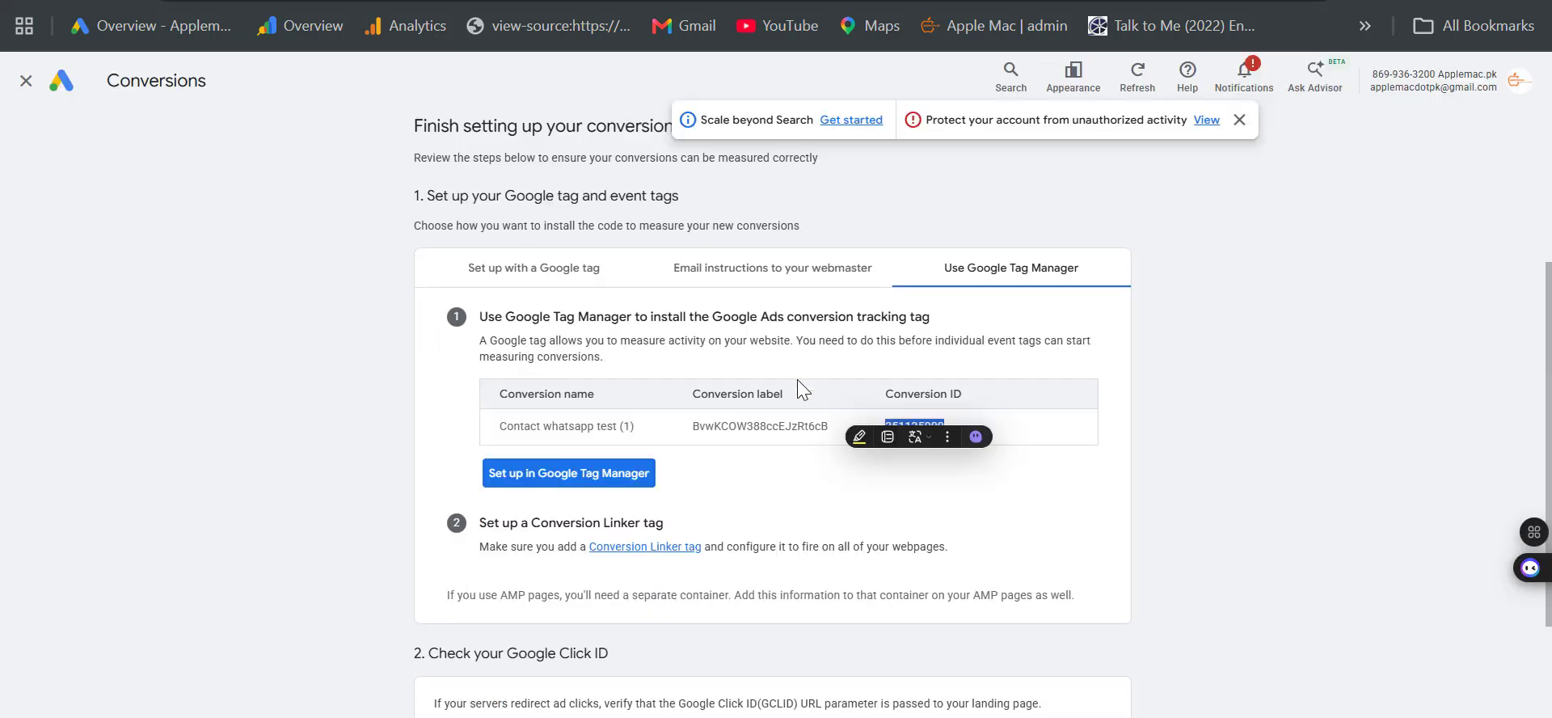
pyautogui.doubleClick(792, 426)
pyautogui.hotkey('ctrl', 'c')
pyautogui.hotkey('ctrl', 'shift', 'Tab')
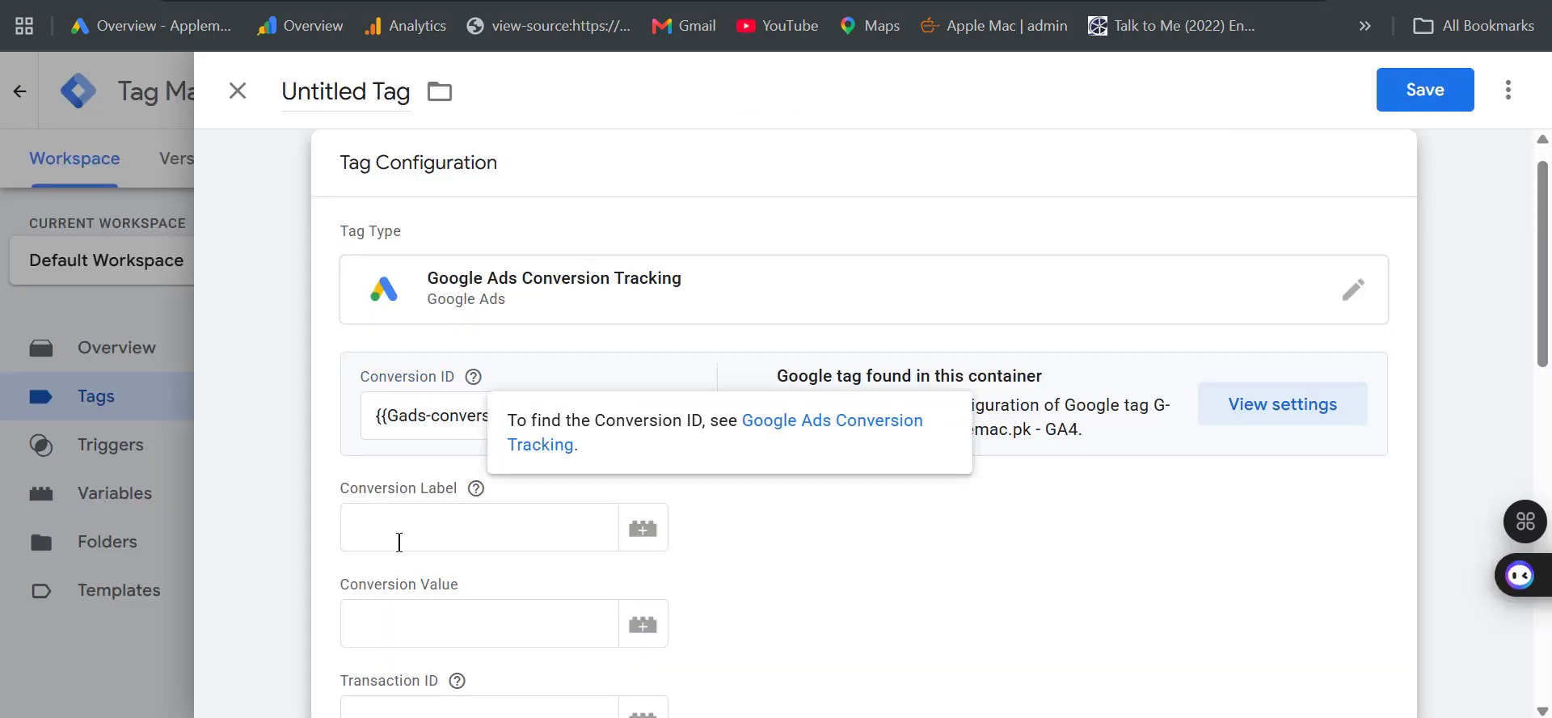
pyautogui.click(399, 534)
pyautogui.hotkey('ctrl', 'v')
# Add All Pages as the firing trigger of the conversion tracking tag.
pyautogui.scroll(-8, 740, 589)
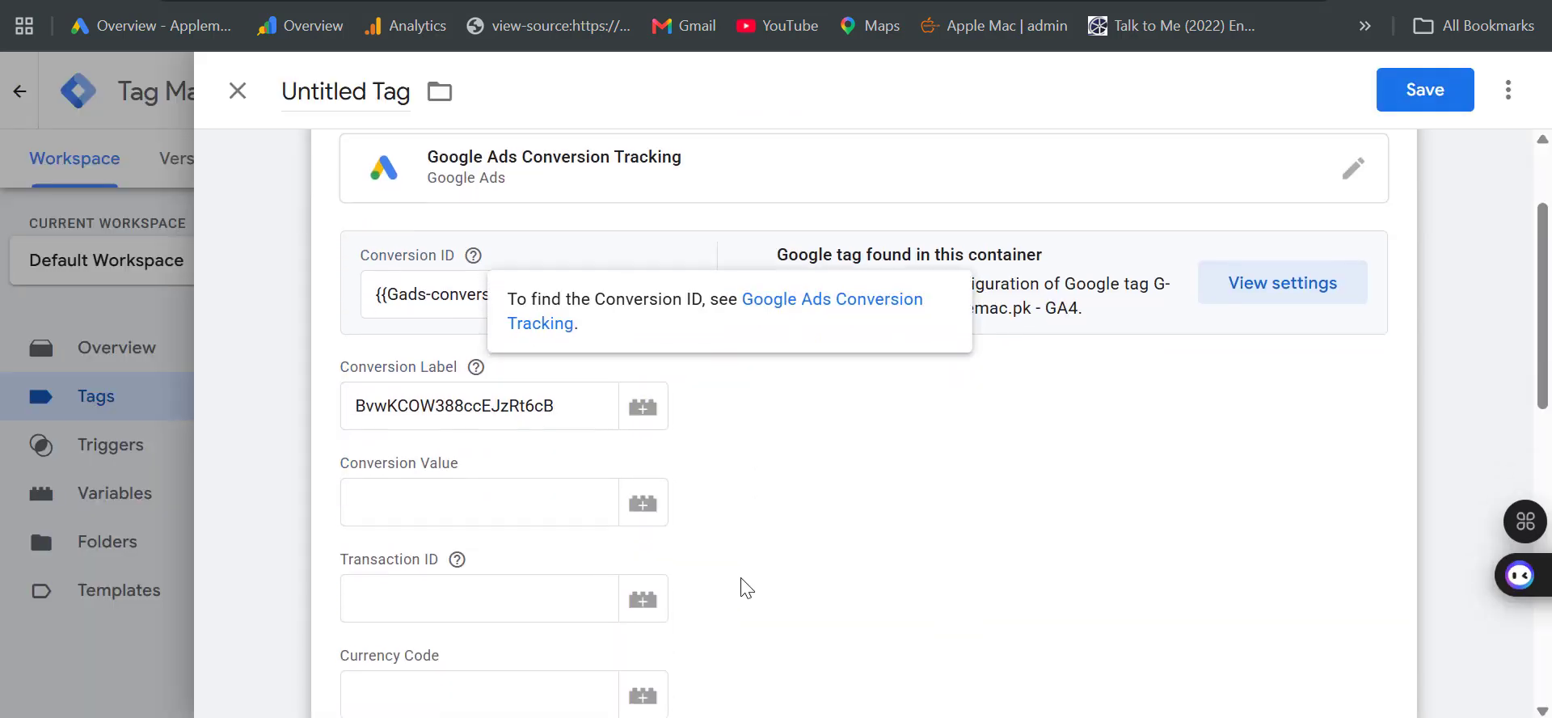
pyautogui.scroll(-4, 804, 553)
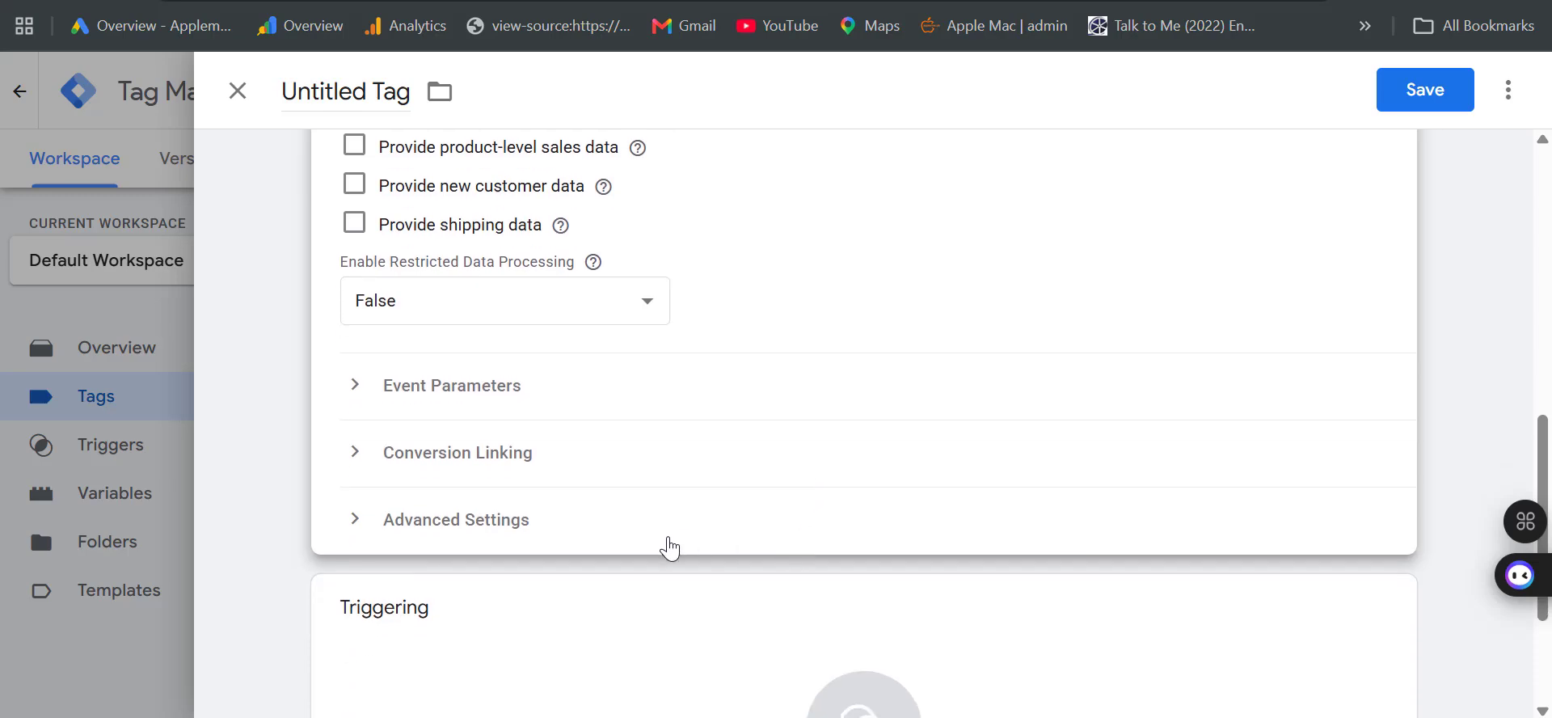
pyautogui.click(908, 554)
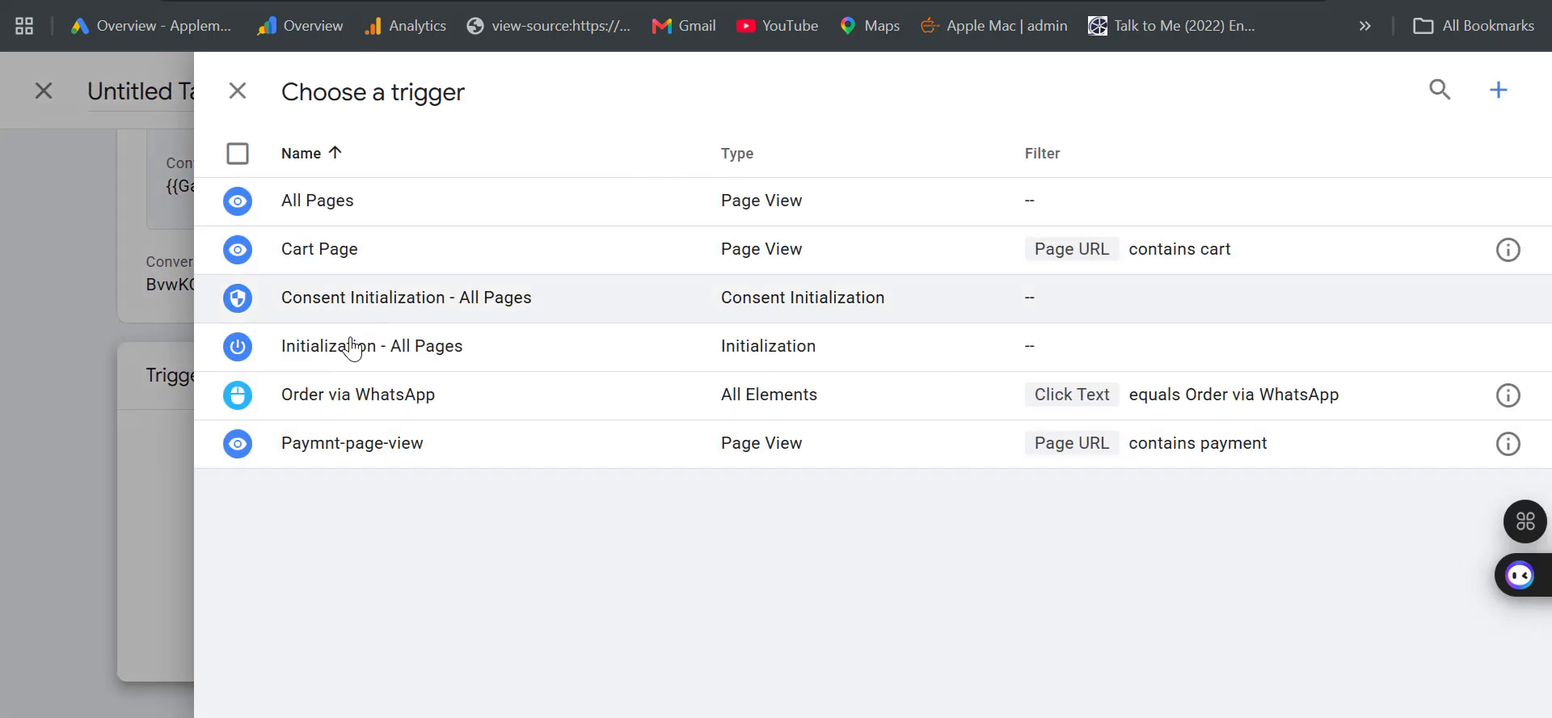
pyautogui.click(246, 209)
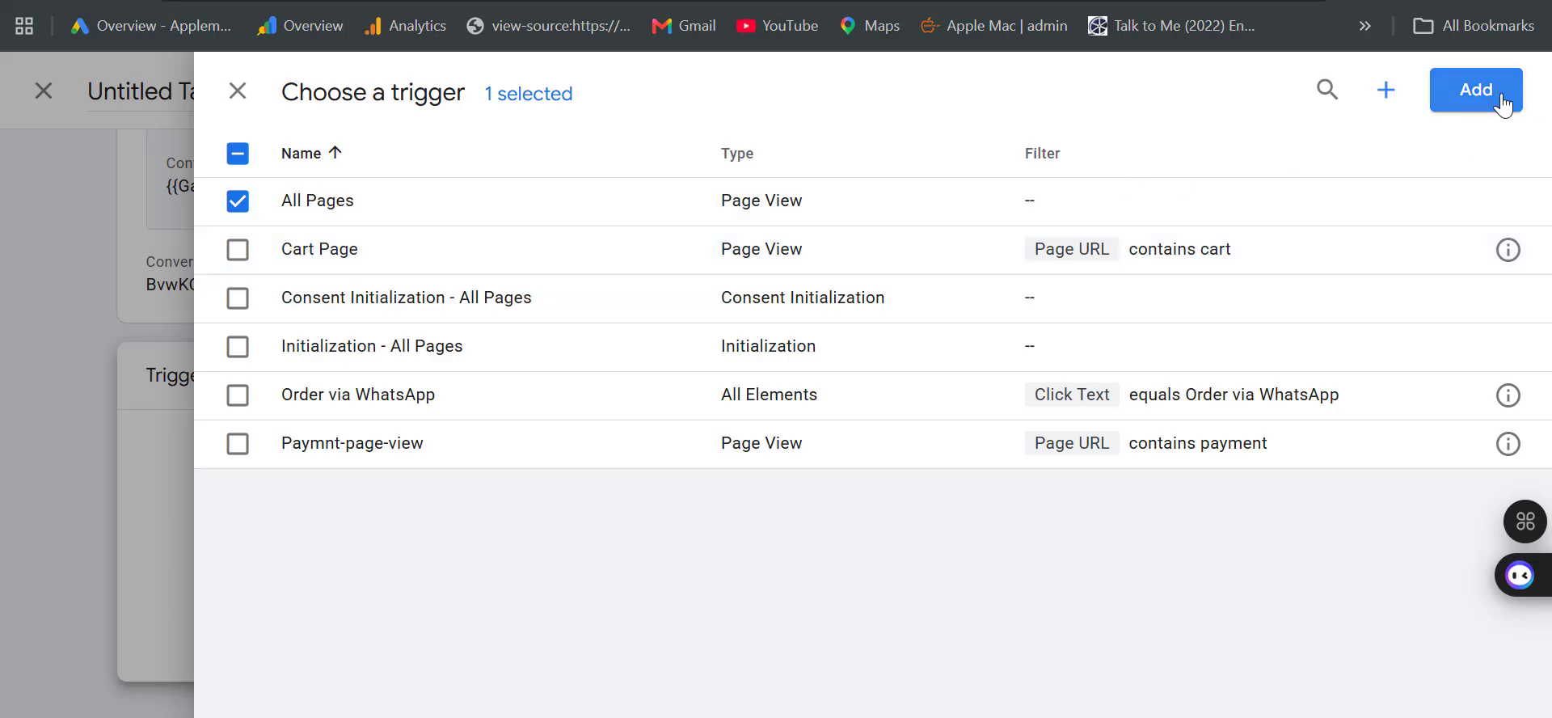
pyautogui.click(1501, 99)
# Name the conversion tracking tag "WHatsapp Test Conversion 1" and save it.
pyautogui.scroll(2, 607, 396)
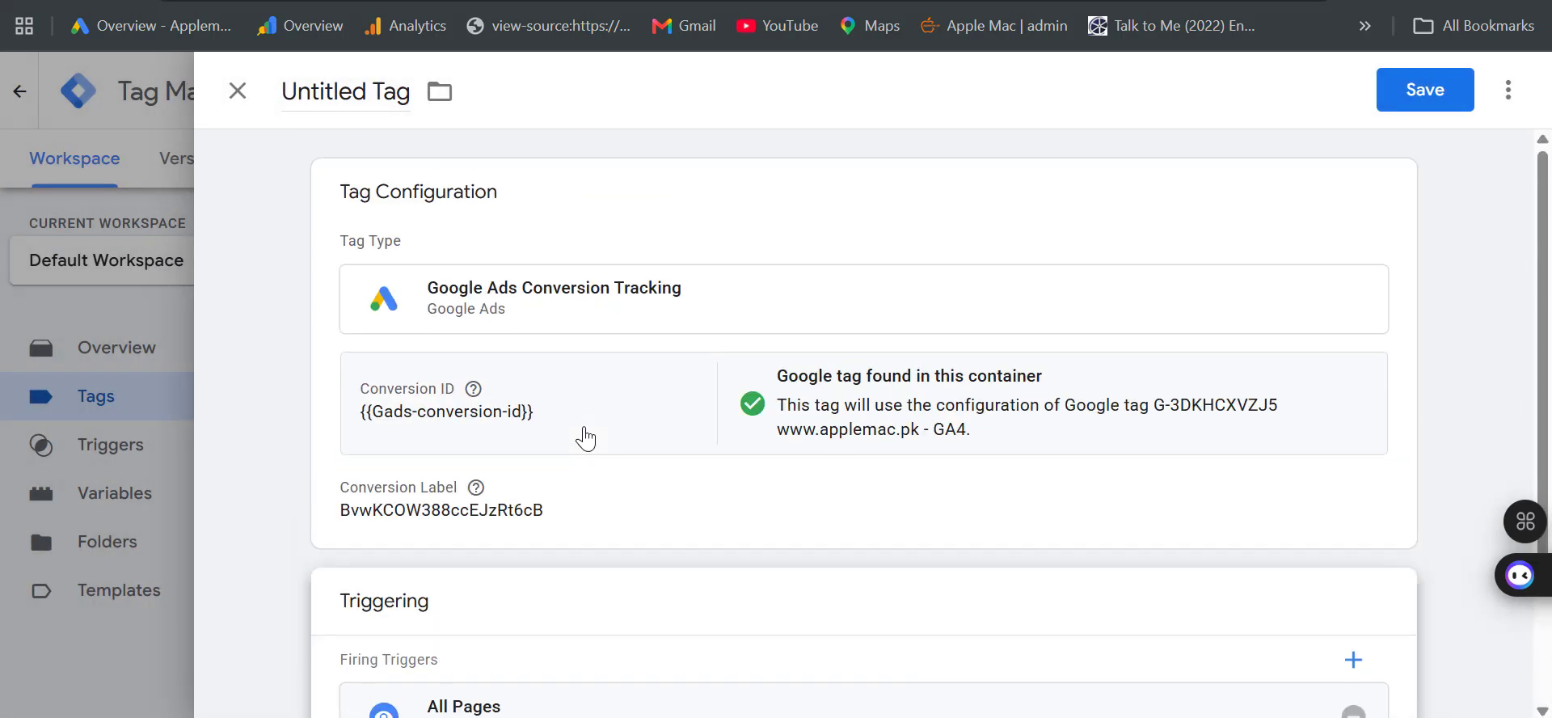
pyautogui.click(386, 91)
pyautogui.hotkey('ctrl', 'a')
pyautogui.write('W')
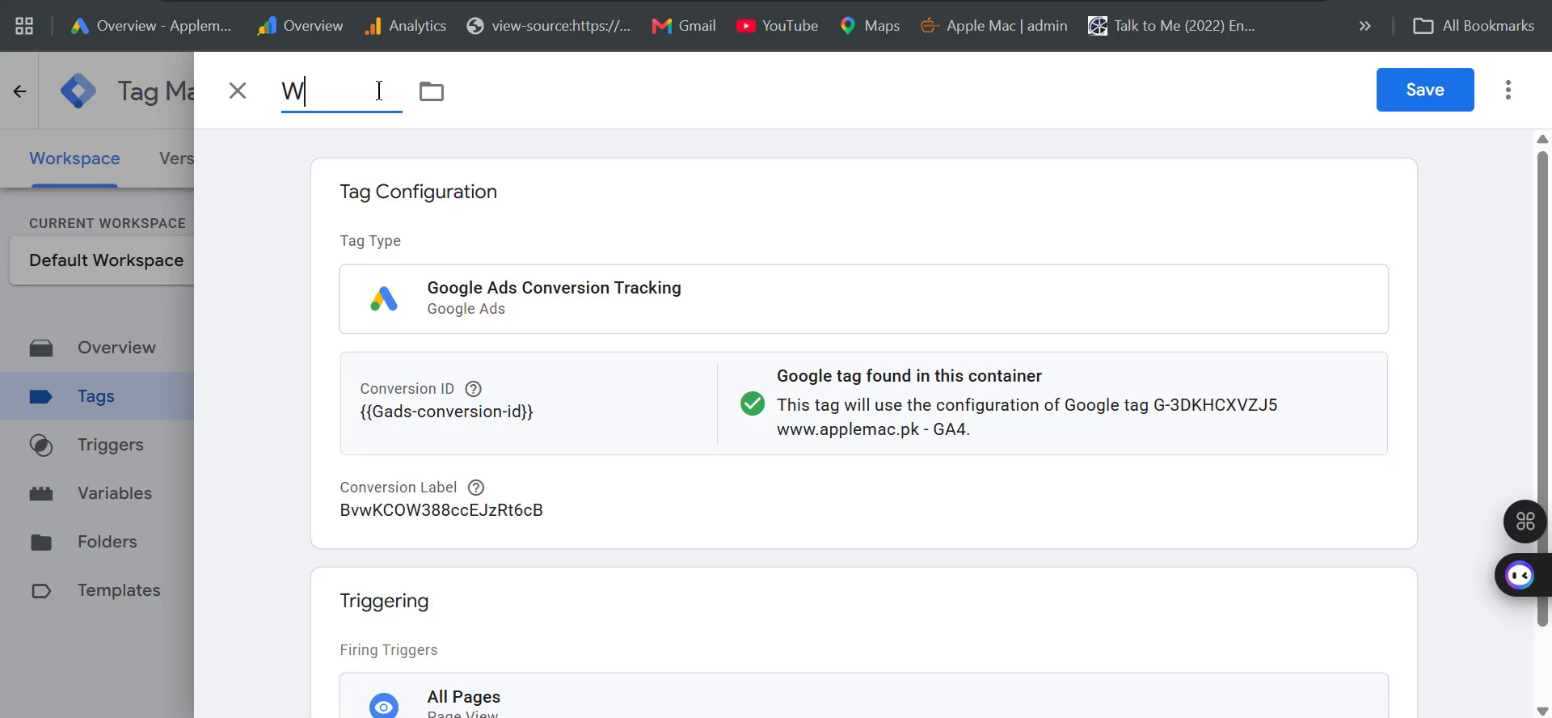
pyautogui.write('Hatsat')
pyautogui.press('BackSpace')
pyautogui.write('pp Test')
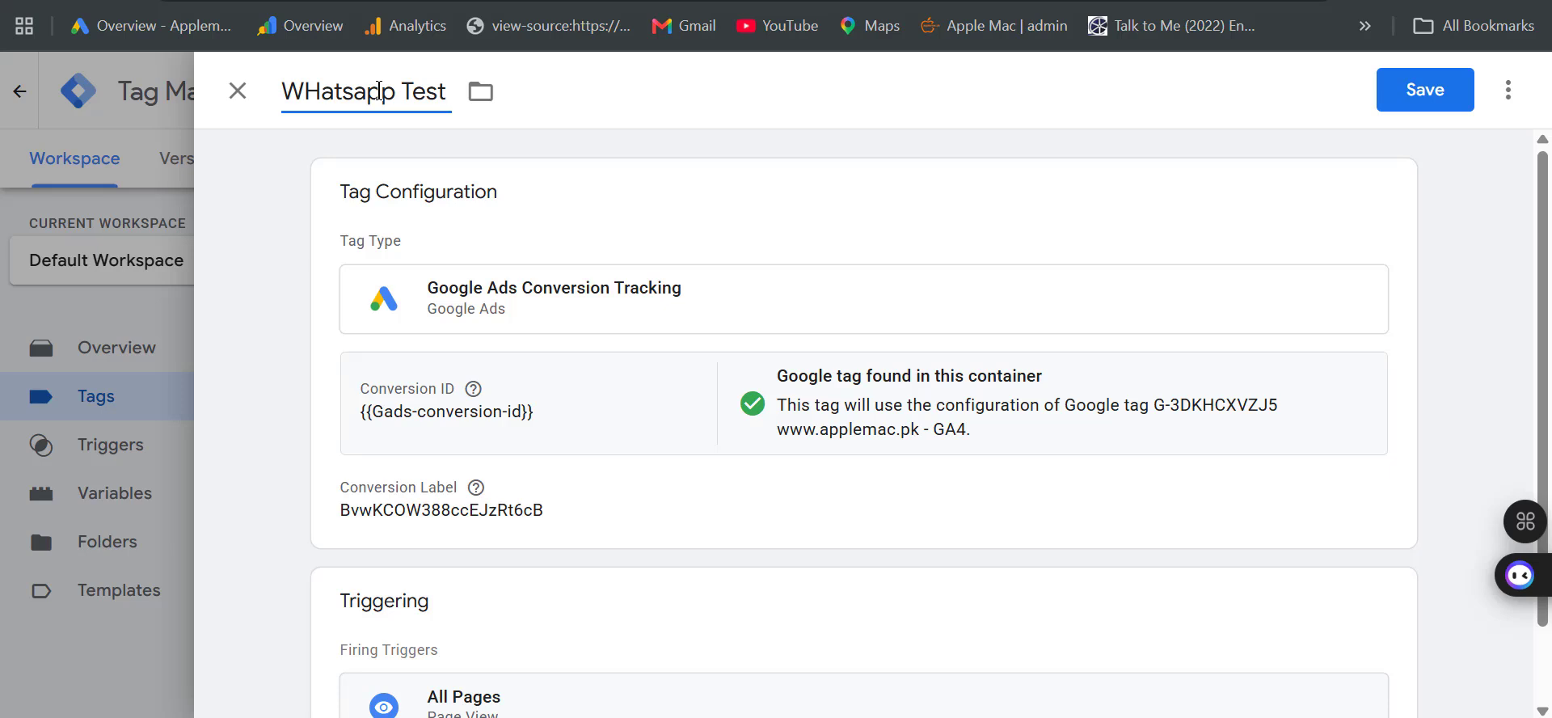
pyautogui.write(' Conversion')
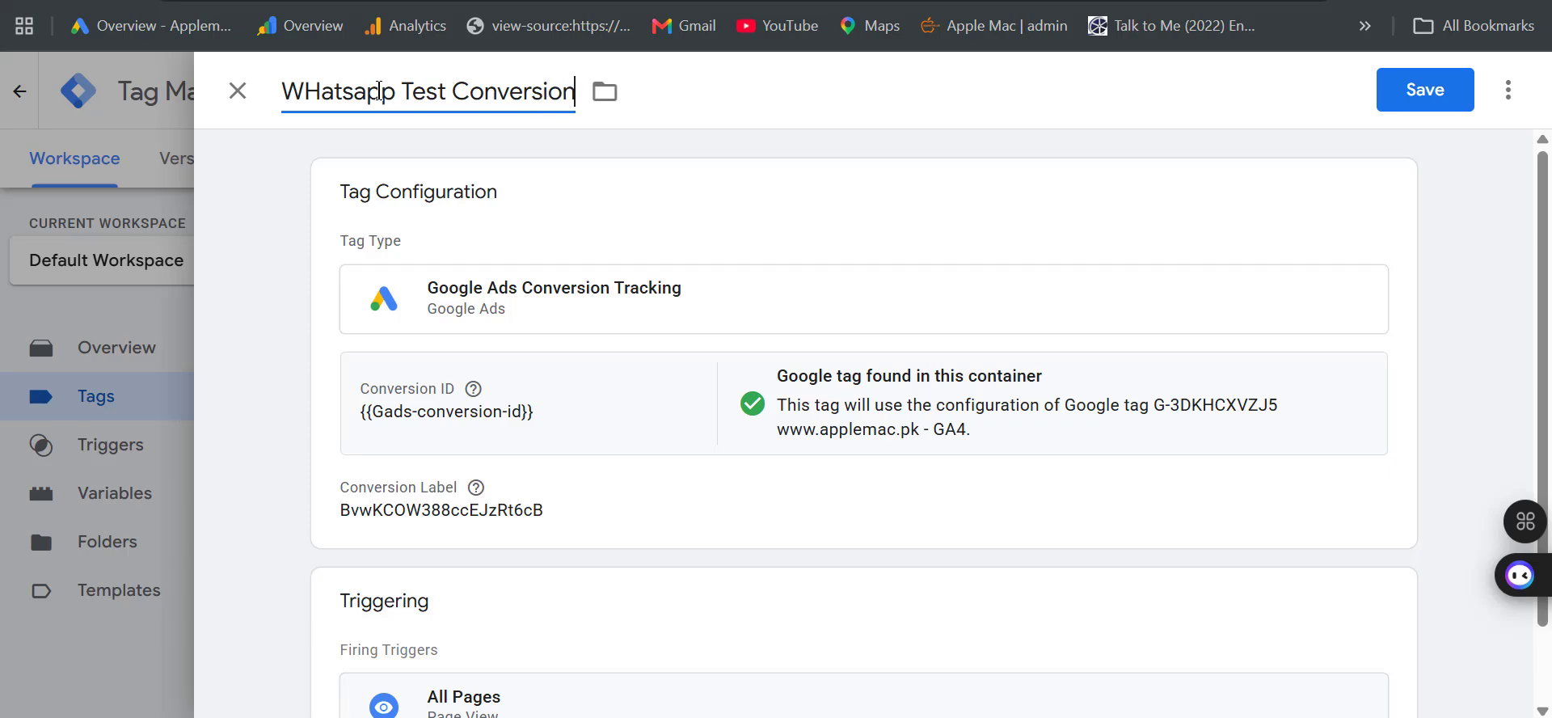
pyautogui.write(' 1')
pyautogui.scroll(-1, 429, 277)
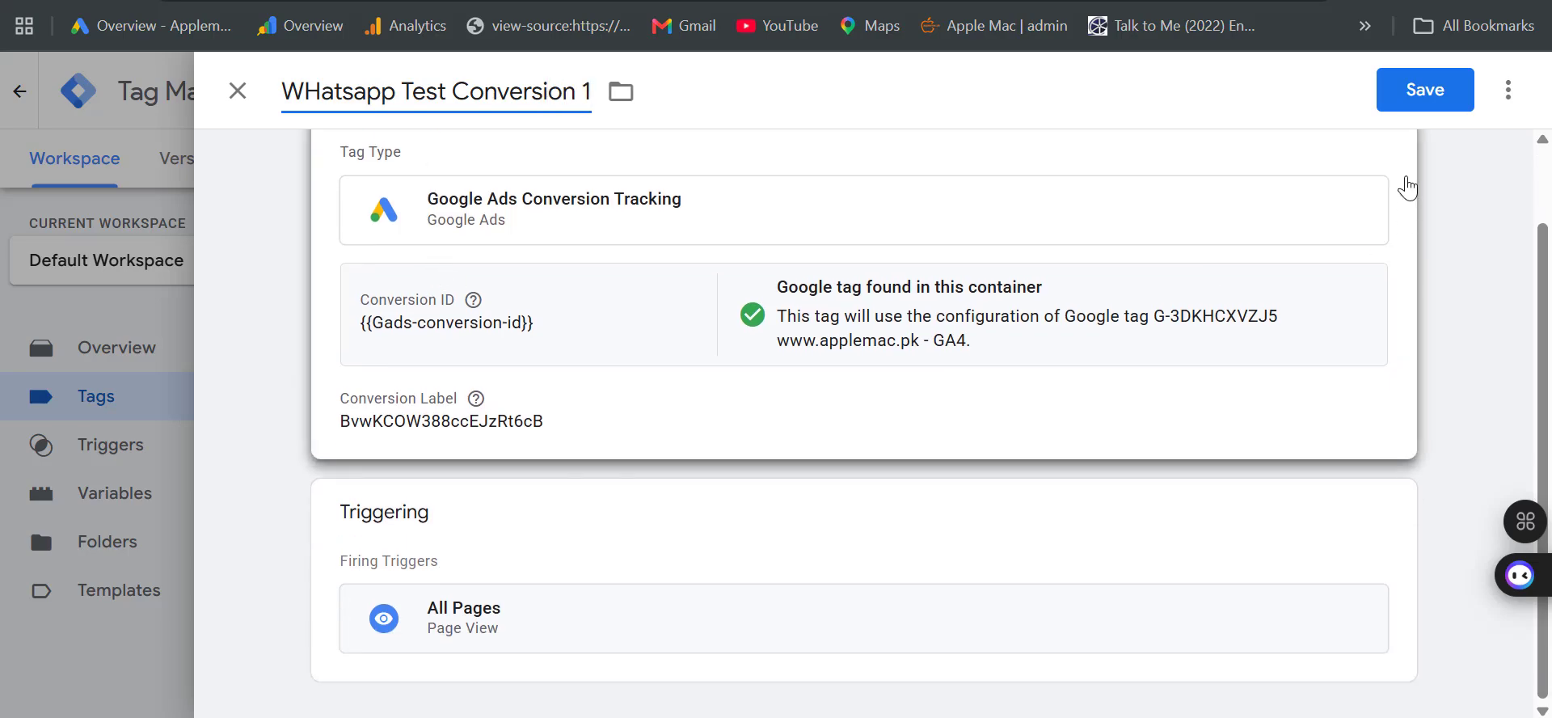
pyautogui.click(1397, 101)
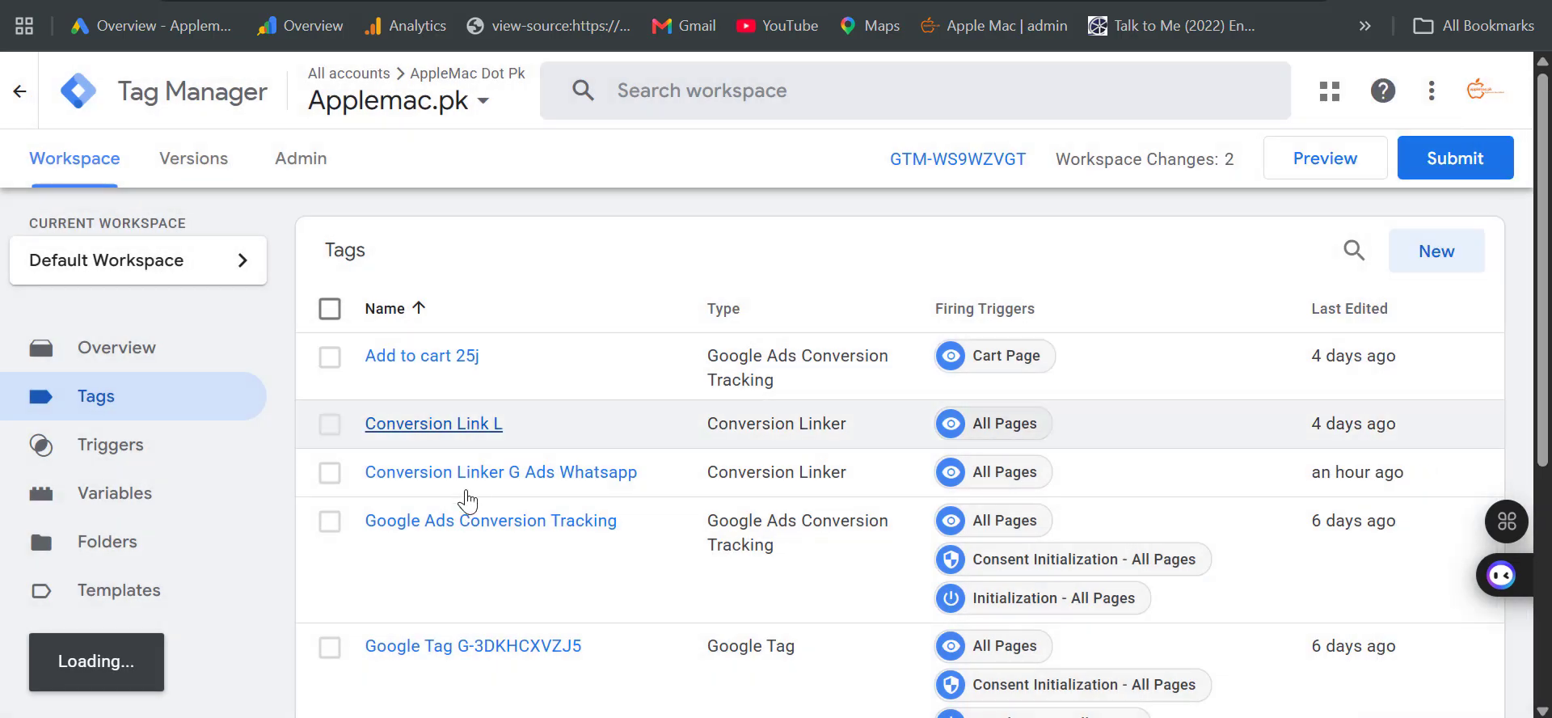
# Create a new Conversion Linker tag and enable linking on all page URLs.
pyautogui.scroll(-2, 363, 520)
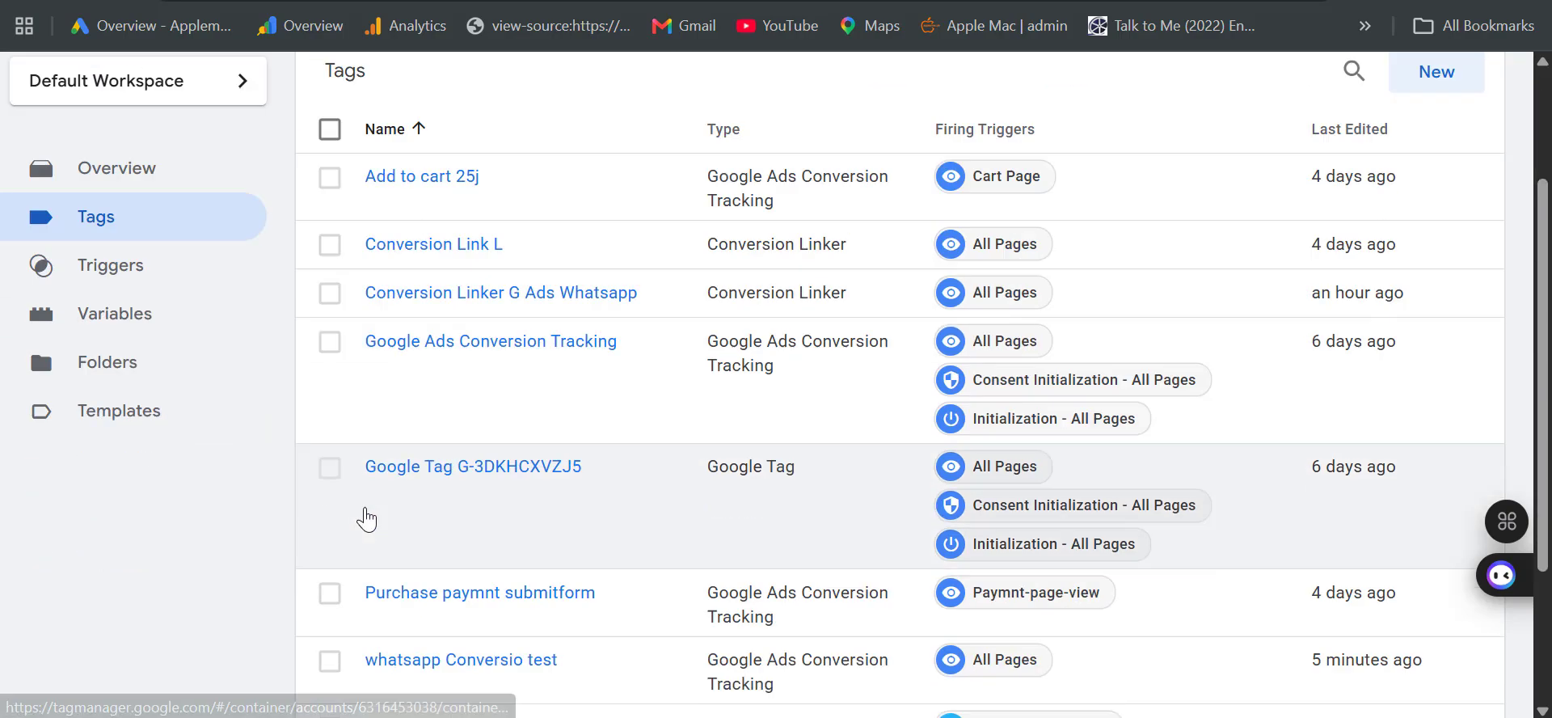
pyautogui.scroll(2, 364, 513)
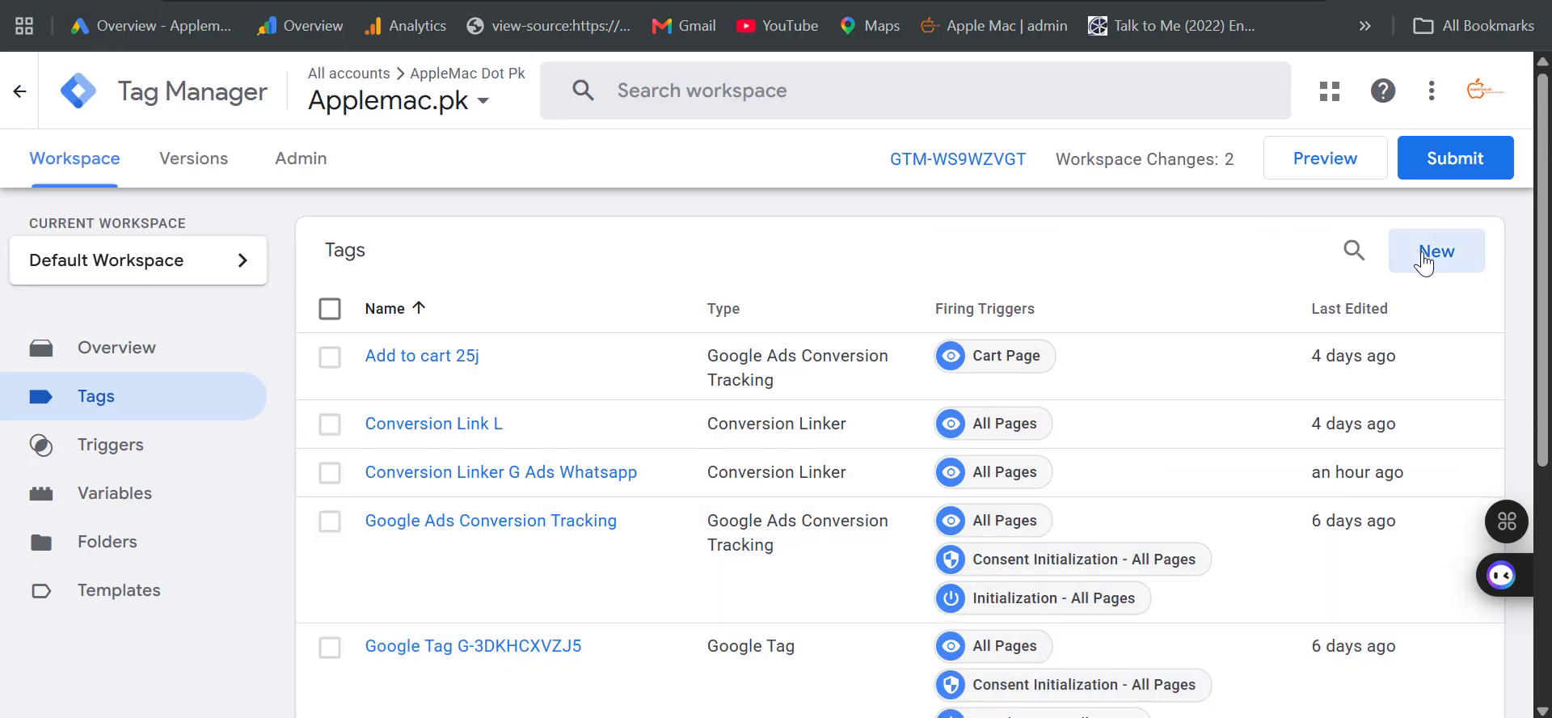
pyautogui.click(1425, 263)
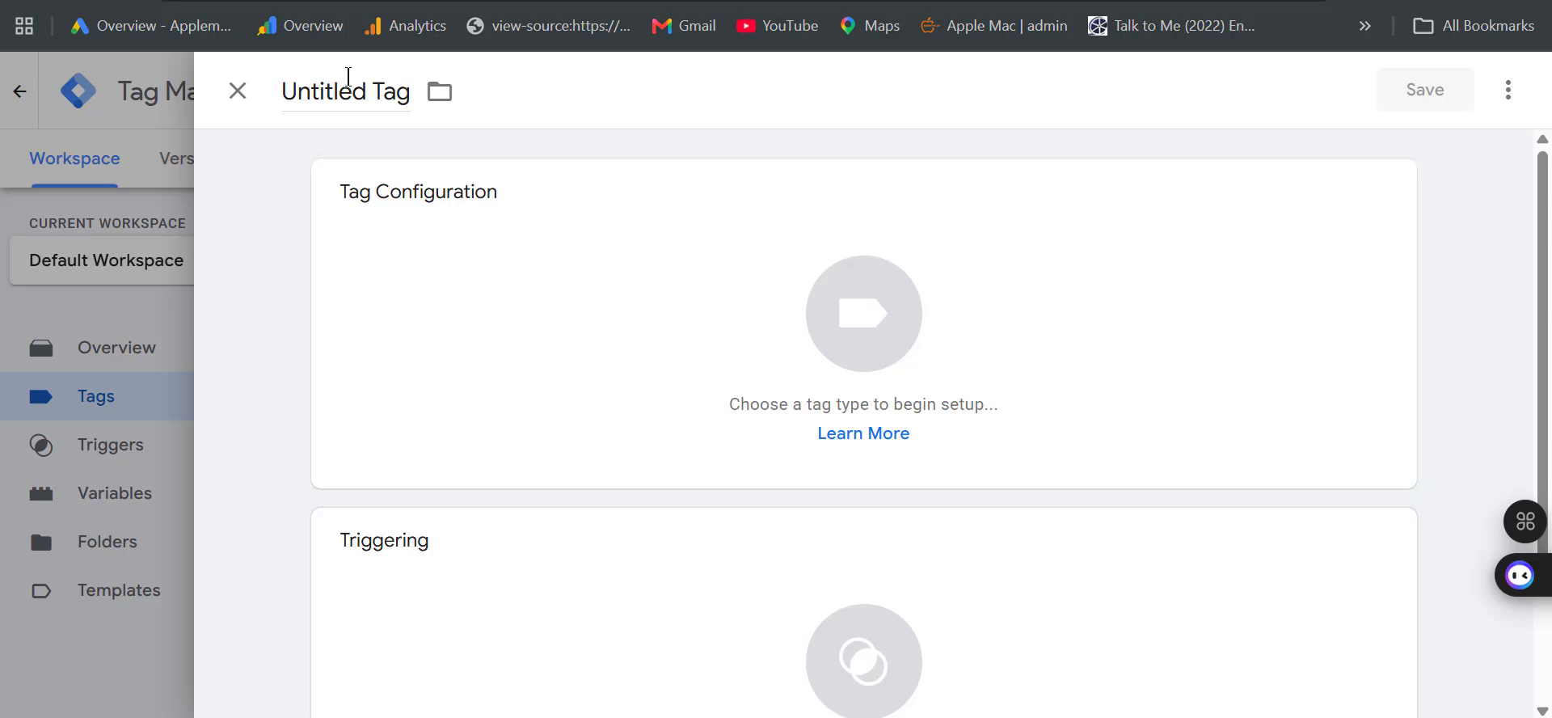
pyautogui.click(774, 376)
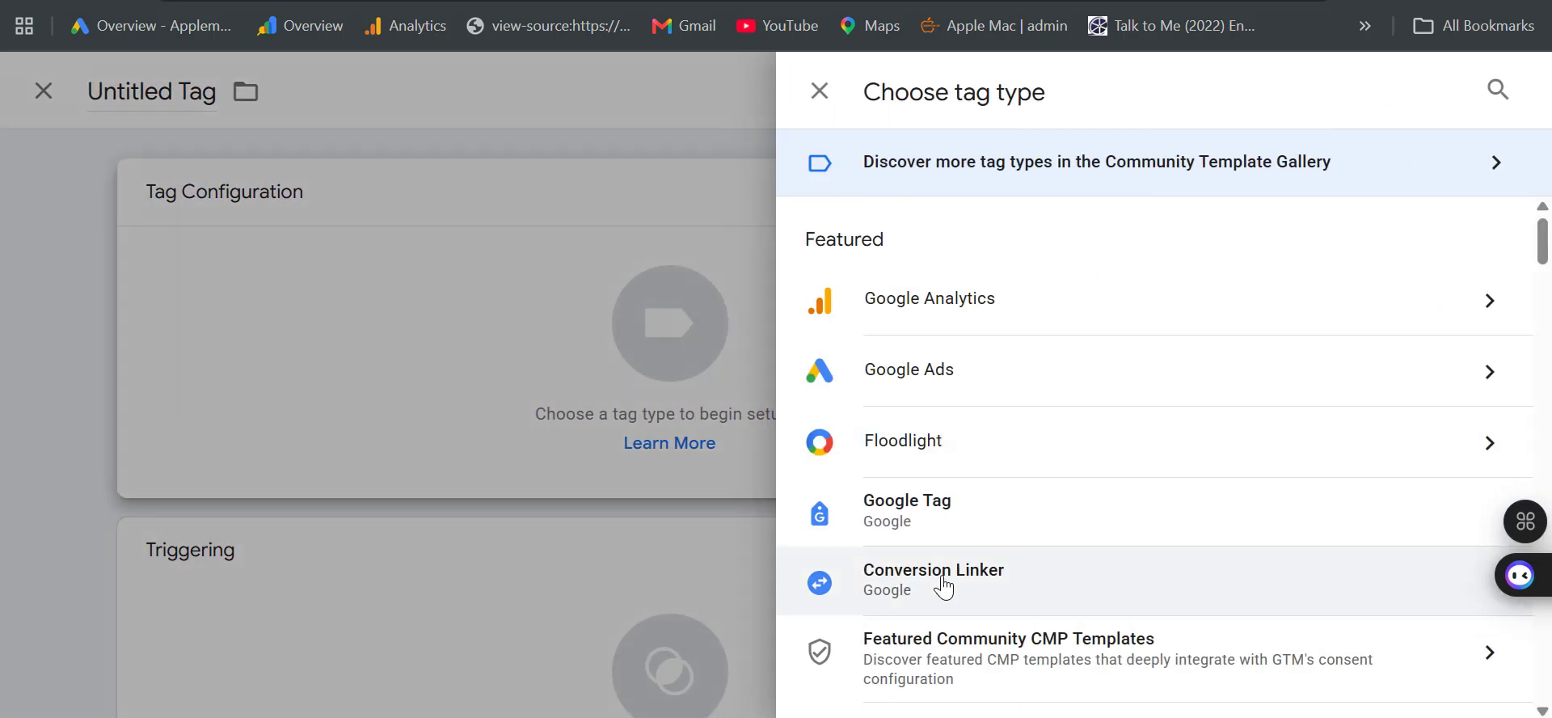
pyautogui.hotkey('ctrl', 'Tab')
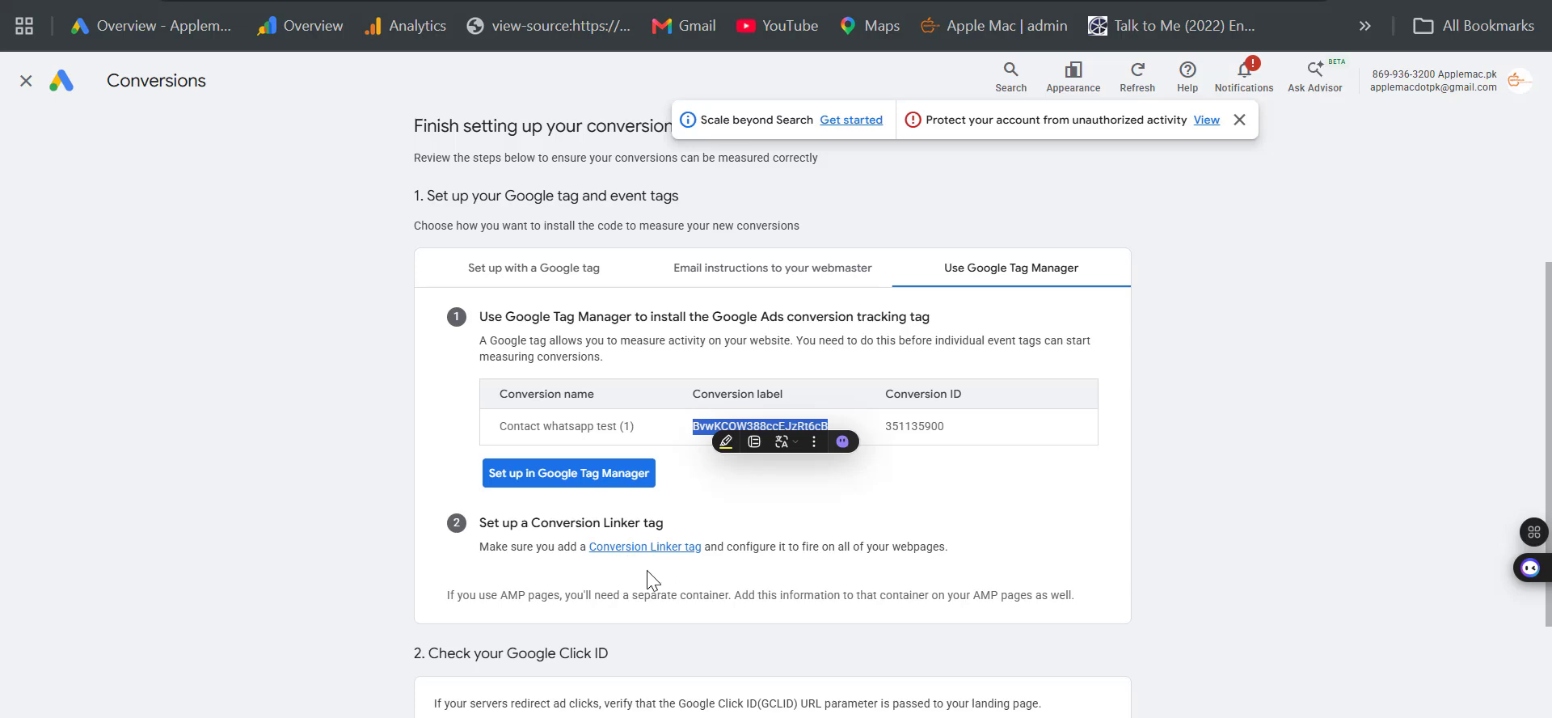
pyautogui.hotkey('ctrl', 'shift', 'Tab')
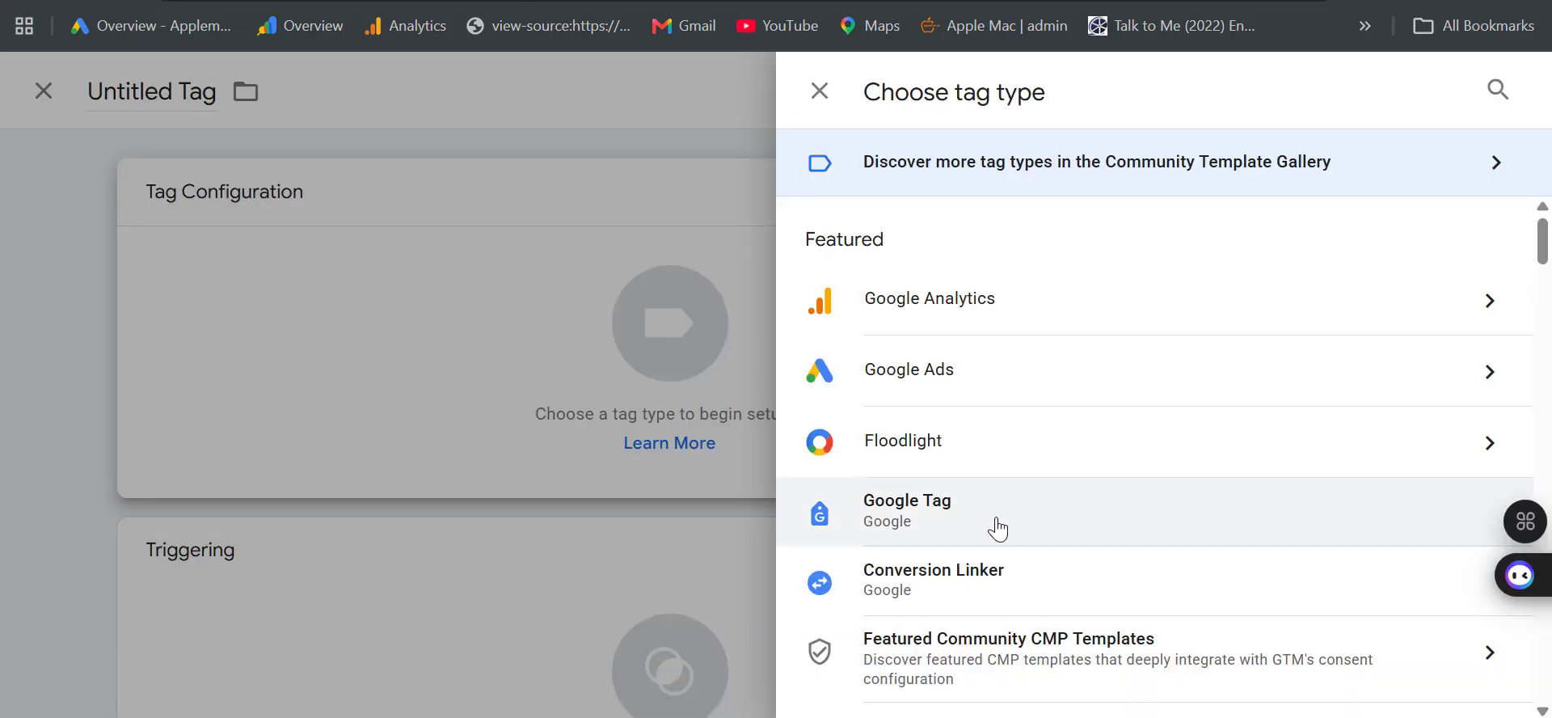
pyautogui.click(980, 579)
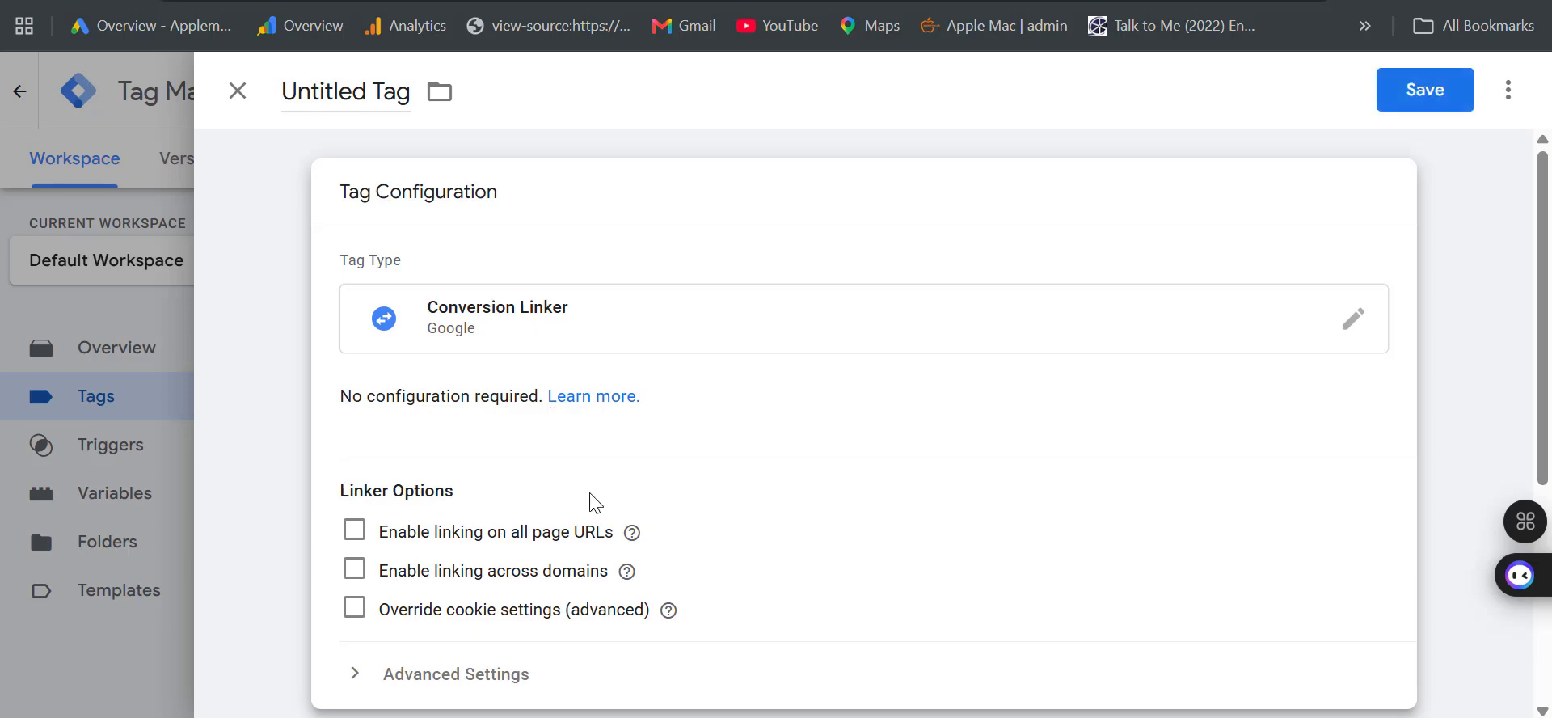
pyautogui.scroll(-3, 590, 502)
pyautogui.click(354, 287)
# Start a new trigger for the Conversion Linker tag with the Click - All Elements type.
pyautogui.scroll(-1, 744, 516)
pyautogui.click(760, 514)
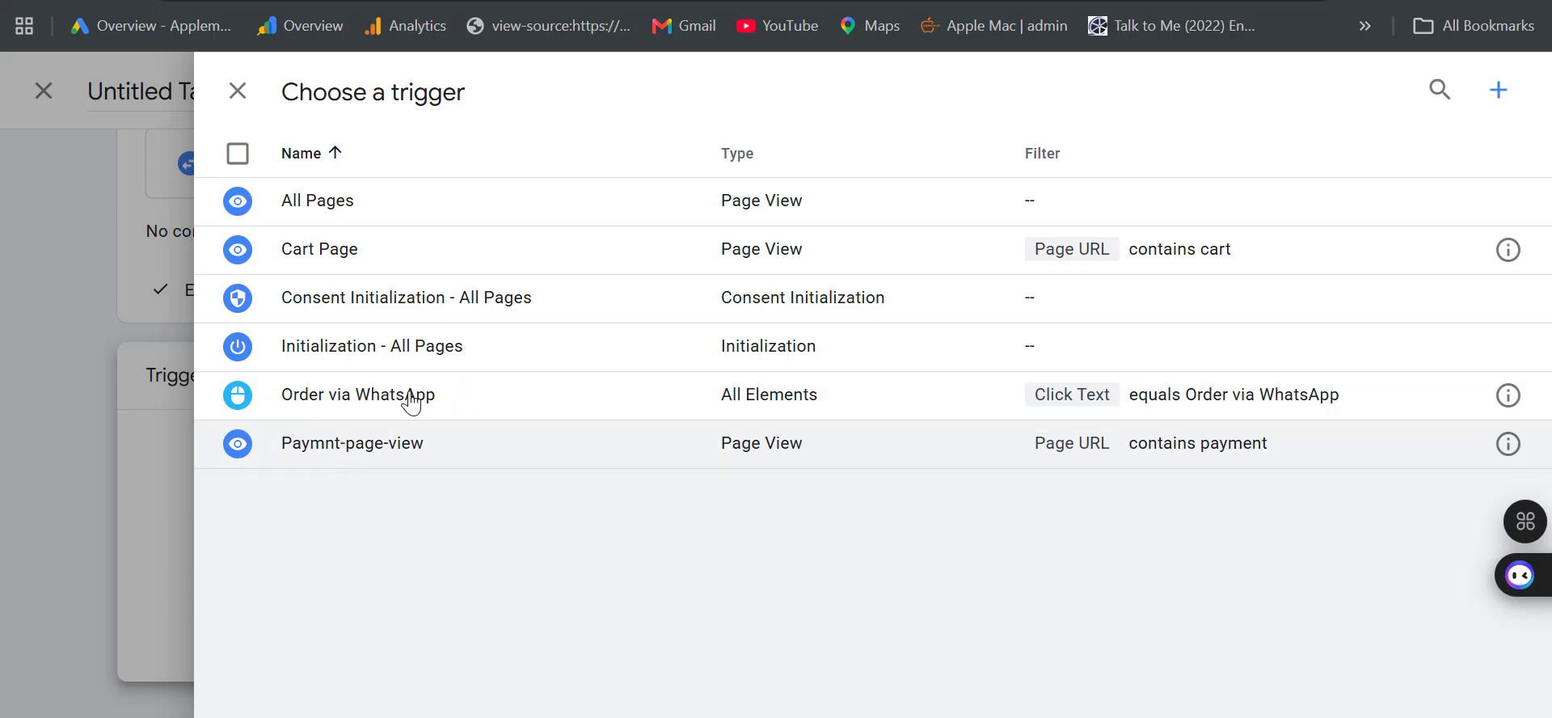
pyautogui.click(1498, 90)
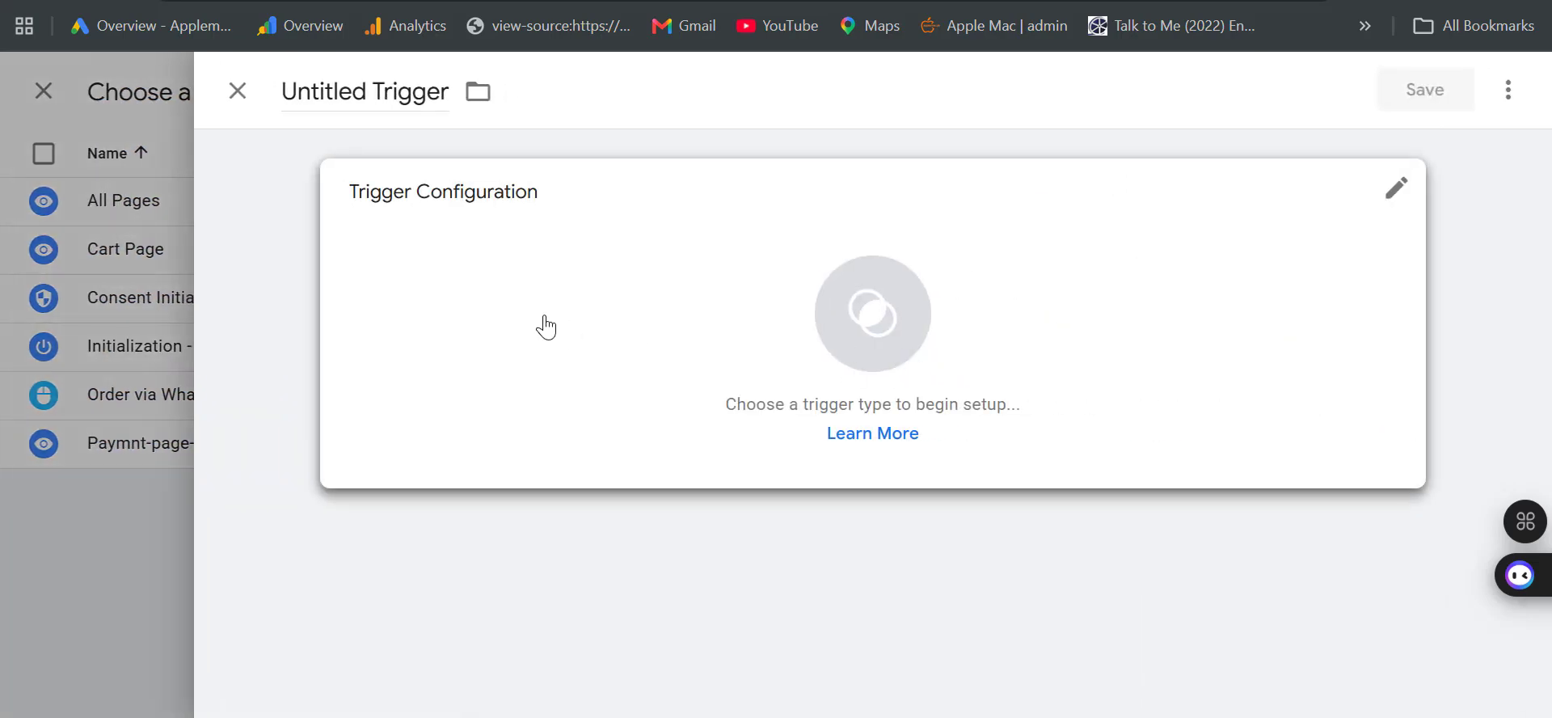
pyautogui.click(549, 331)
pyautogui.scroll(-5, 993, 570)
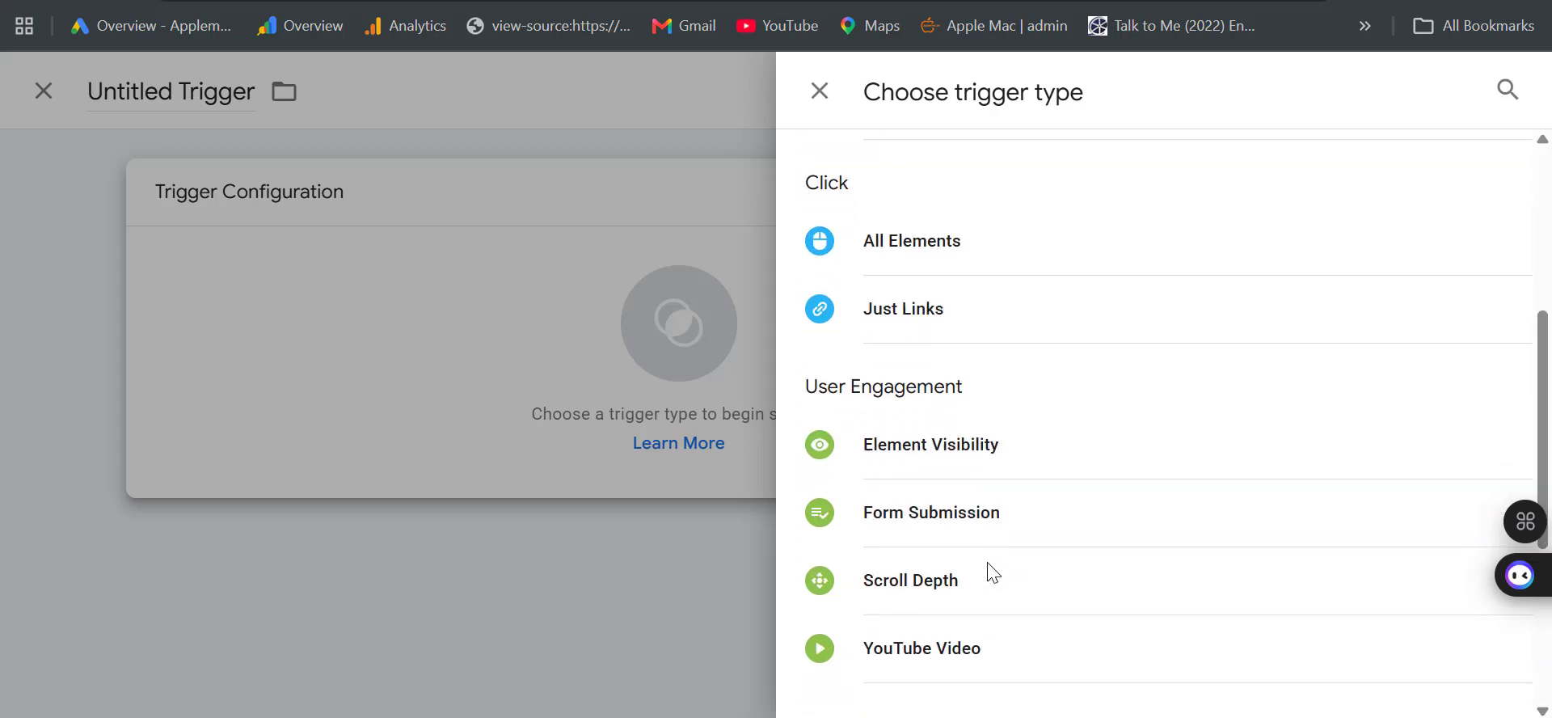
pyautogui.scroll(3, 963, 501)
pyautogui.click(903, 529)
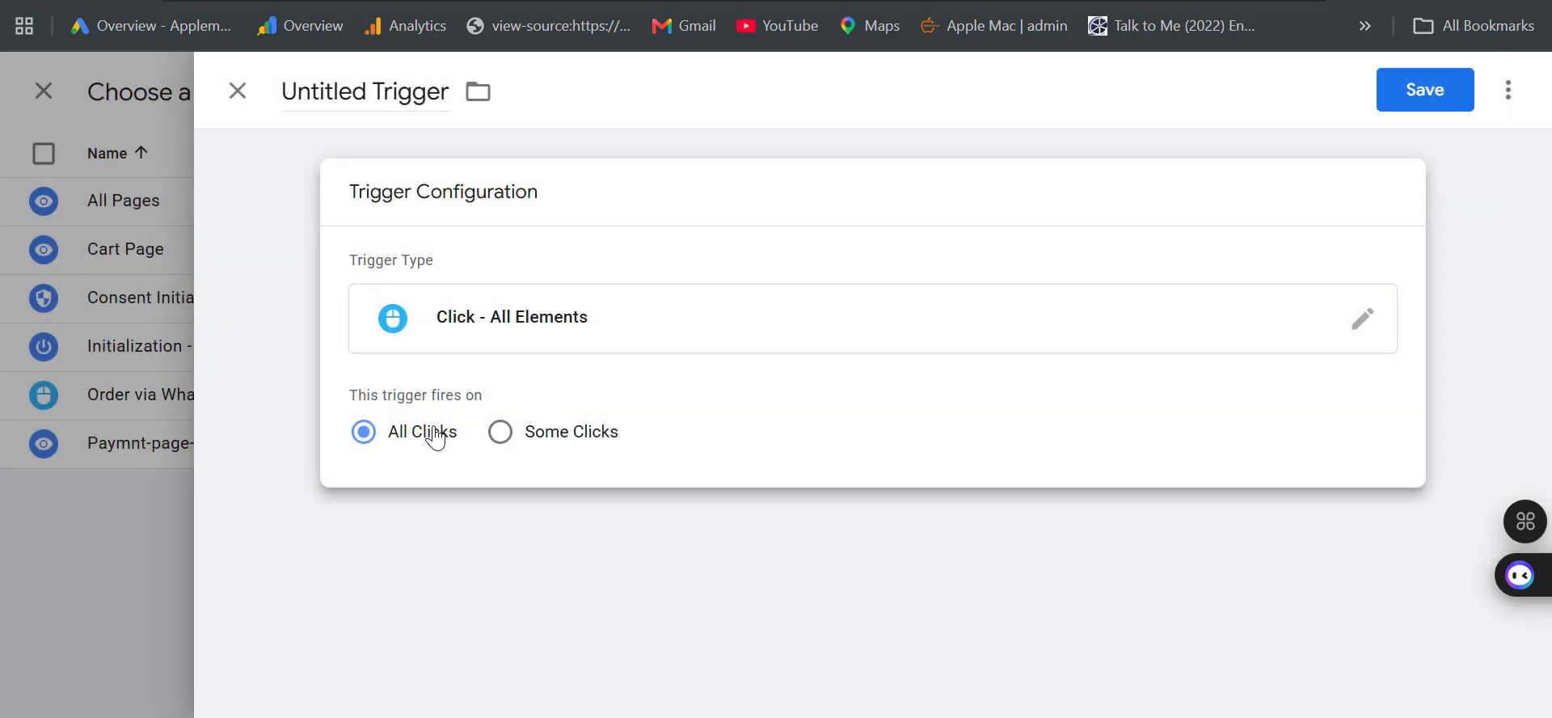
# Make the trigger fire on some clicks only, with a condition on Click Text using the equals operator.
pyautogui.click(500, 436)
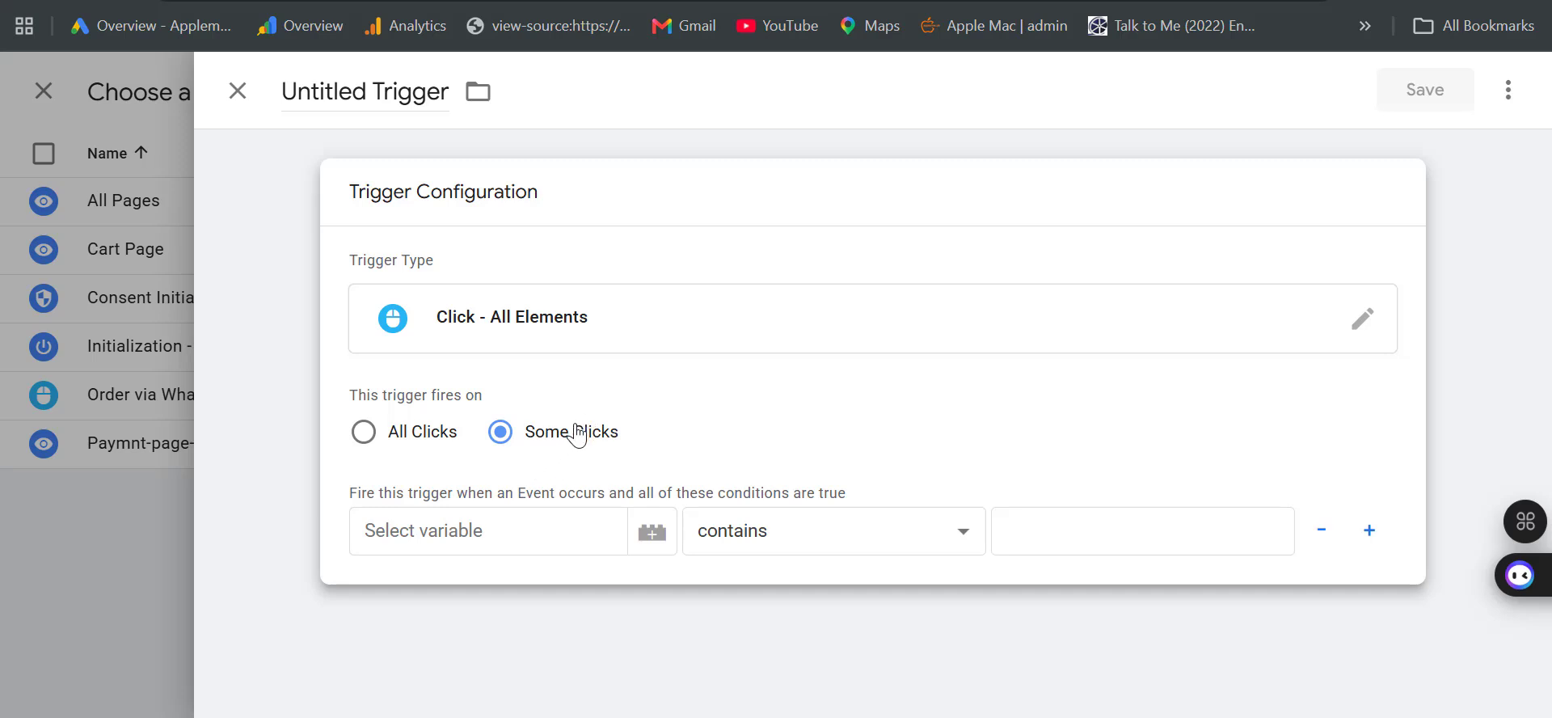
pyautogui.click(546, 534)
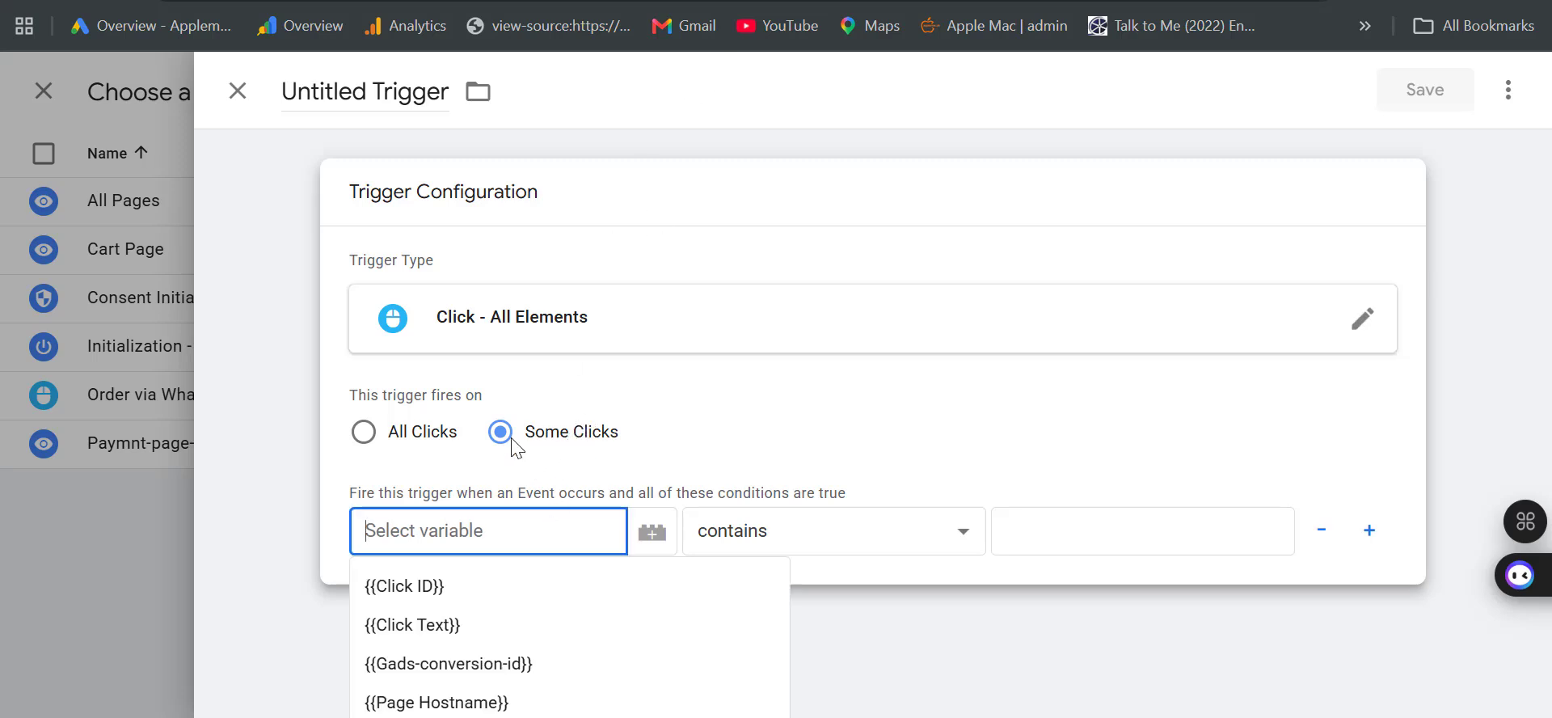
pyautogui.click(416, 625)
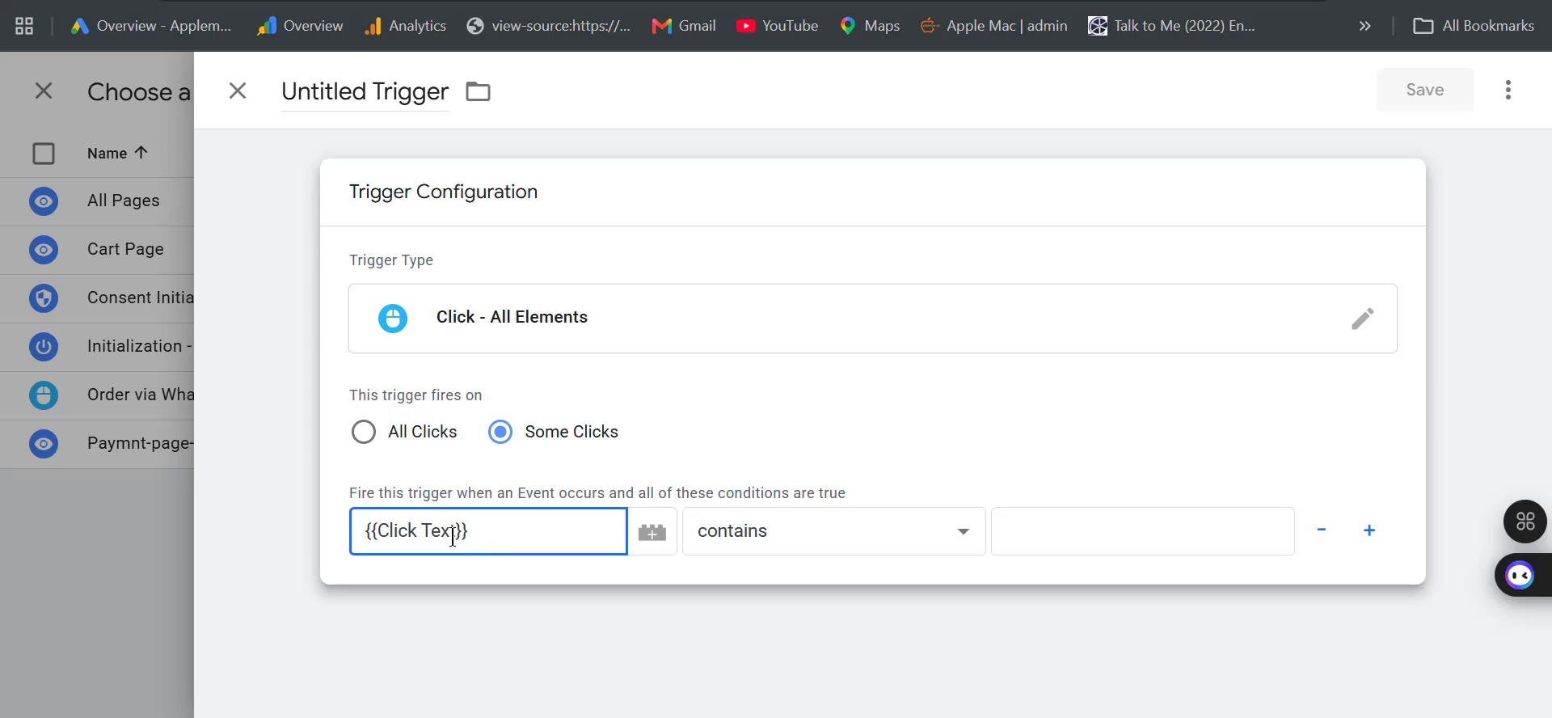
pyautogui.click(805, 540)
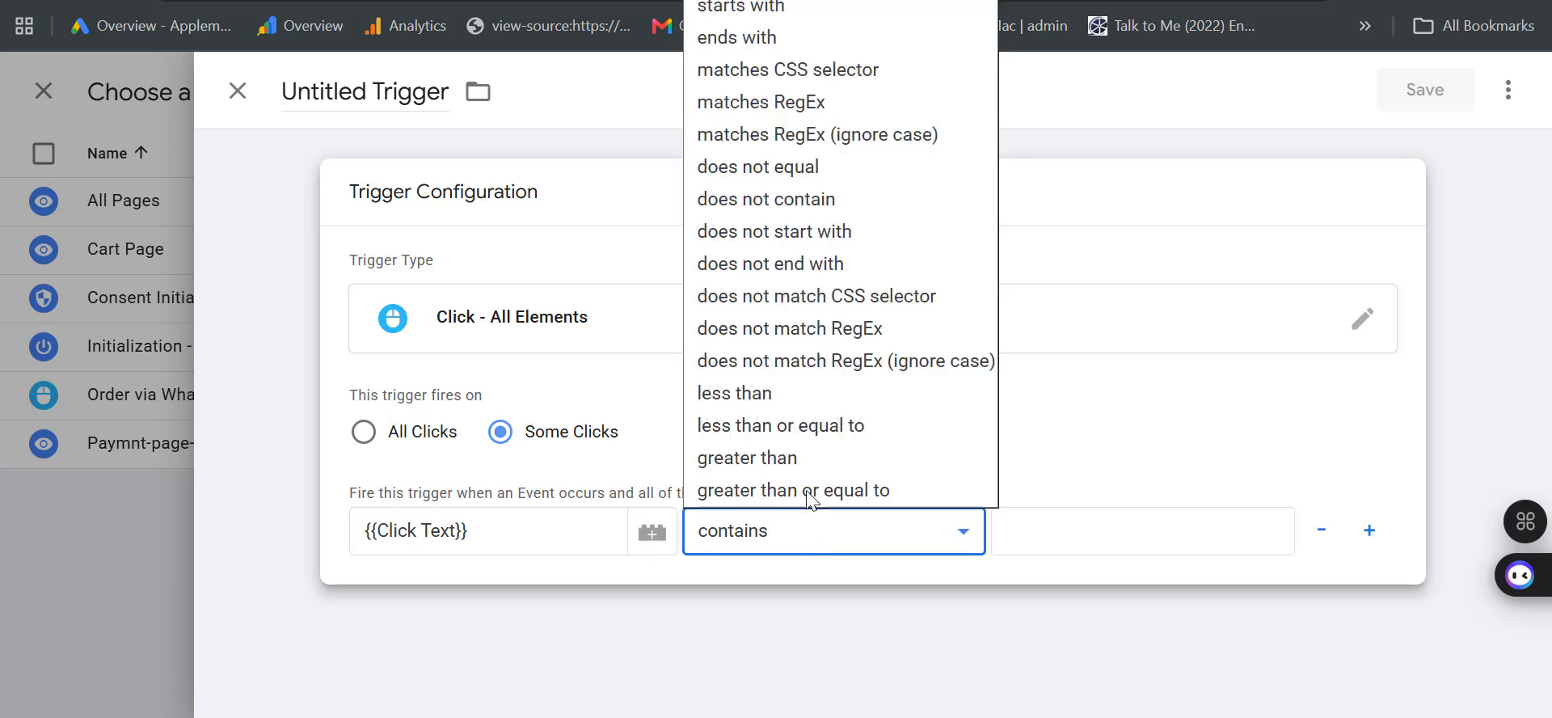
pyautogui.click(768, 2)
pyautogui.click(1066, 530)
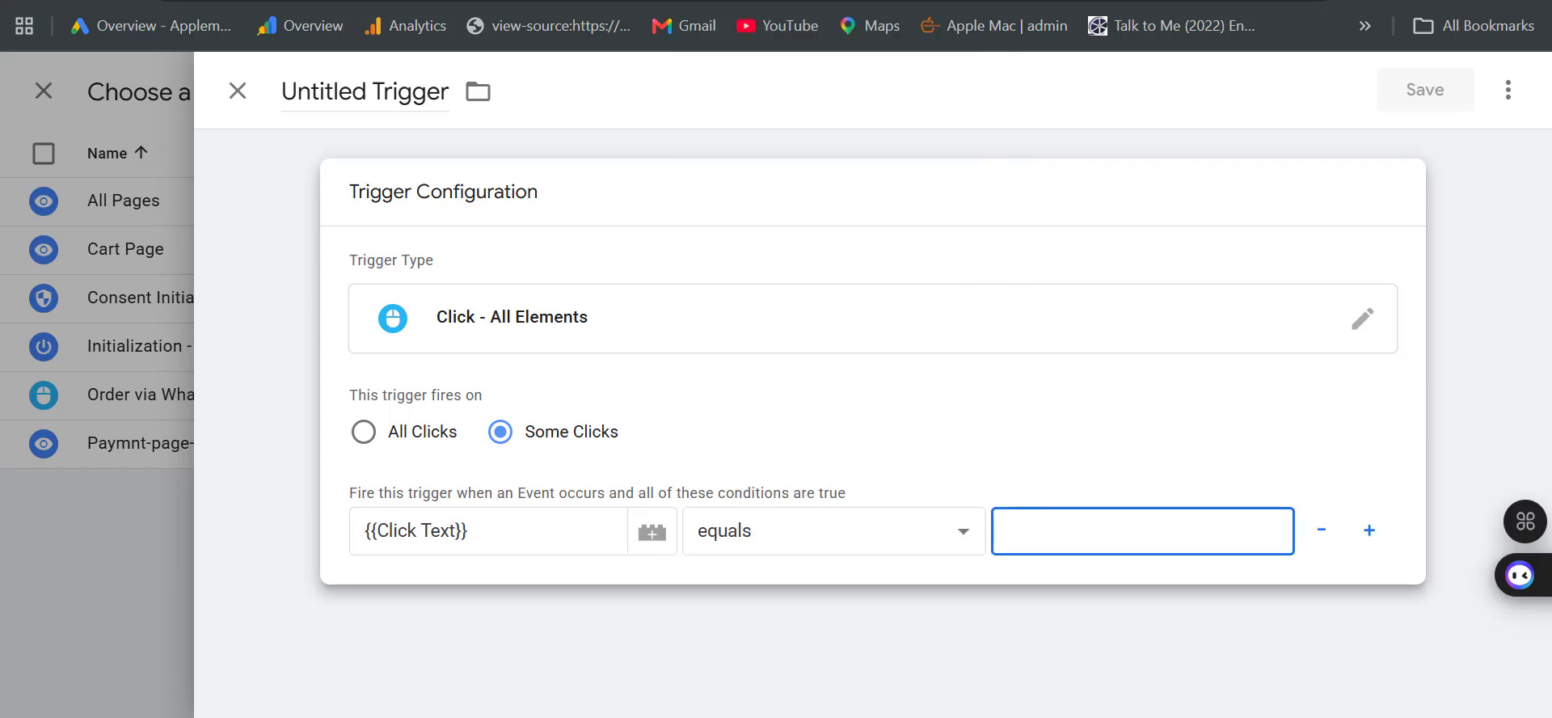
# Copy the "Order via WhatsApp" button text from the MacBook product page into the trigger condition's value.
pyautogui.hotkey('ctrl', 'Tab')
pyautogui.hotkey('ctrl', 'Tab')
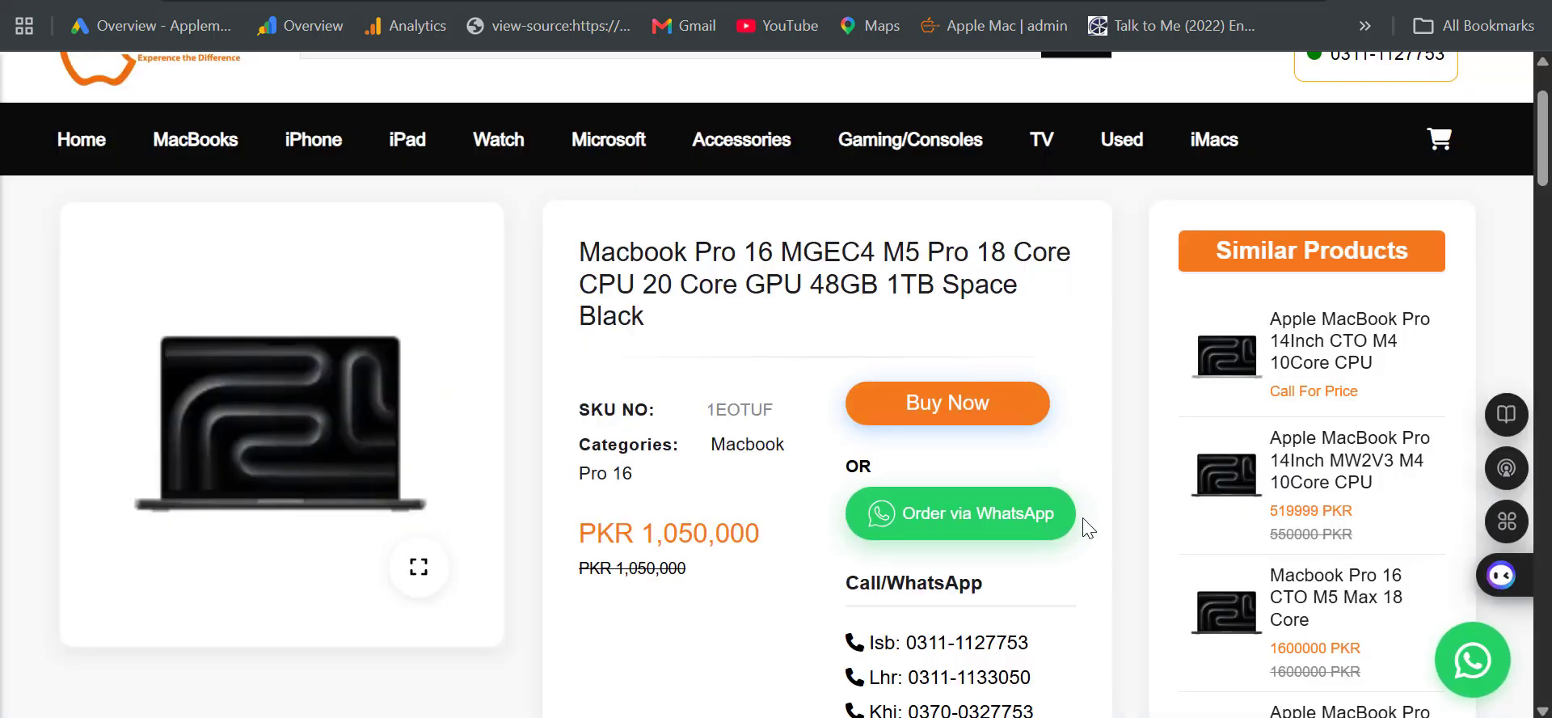
pyautogui.moveTo(1085, 527); pyautogui.dragTo(1051, 522)
pyautogui.hotkey('ctrl', 'c')
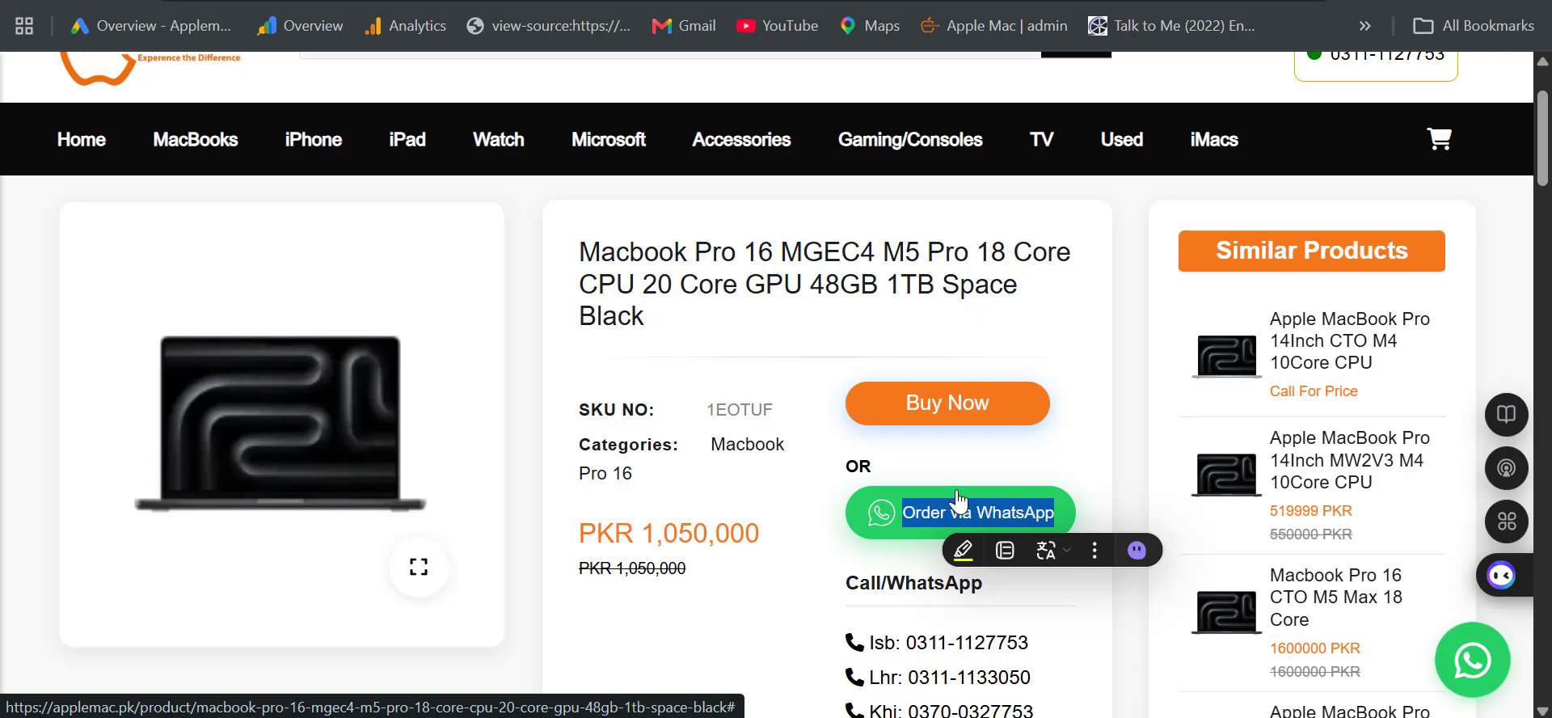
pyautogui.hotkey('ctrl', 'Tab')
pyautogui.hotkey('ctrl', 'Tab')
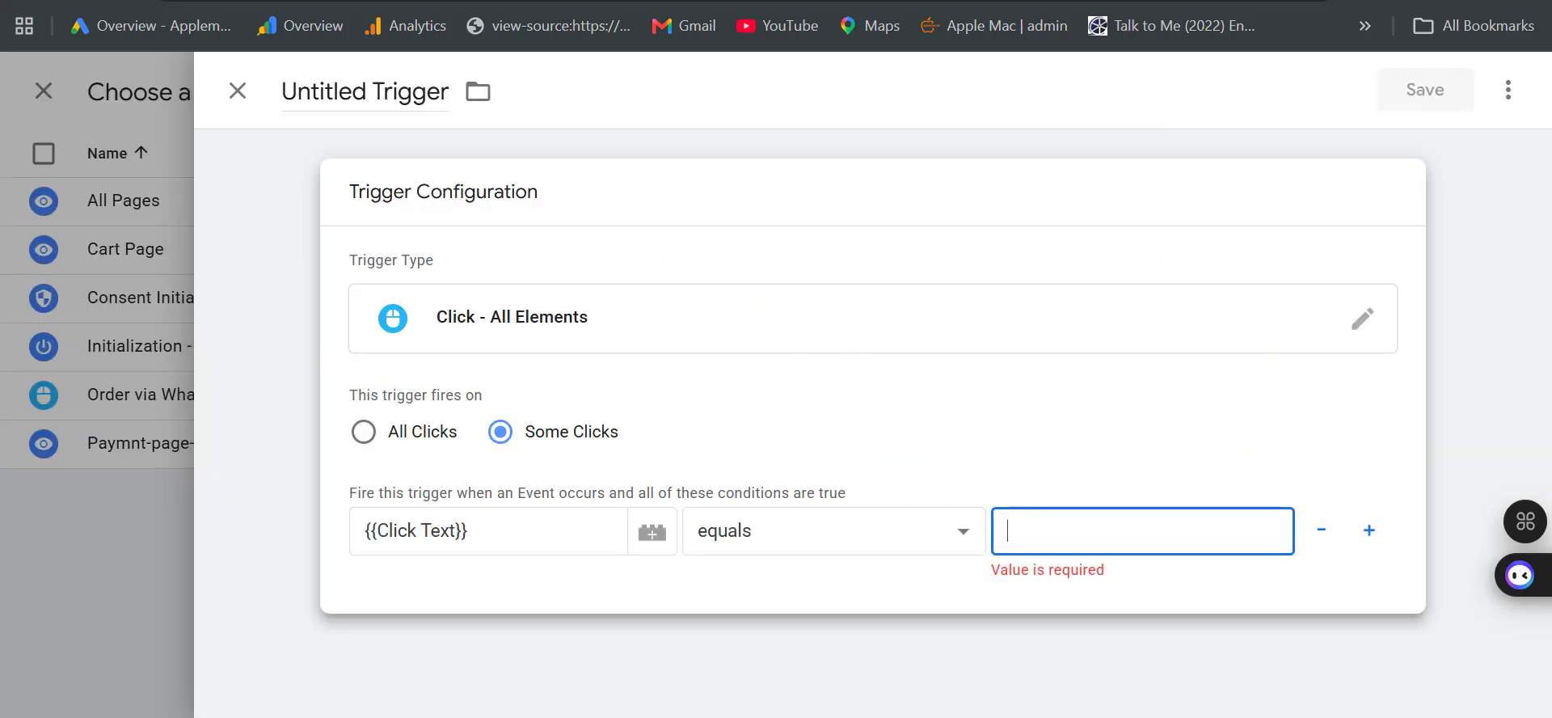
pyautogui.hotkey('ctrl', 'v')
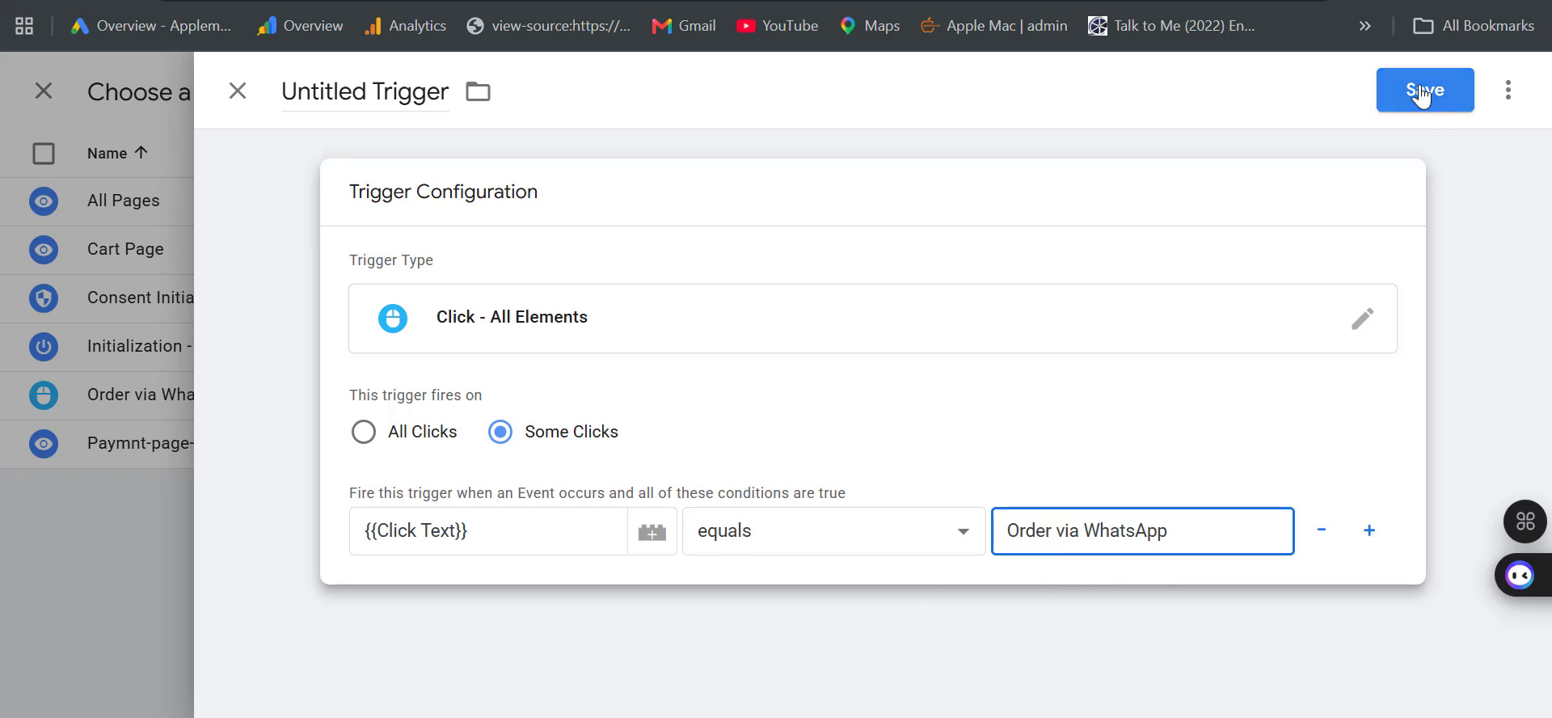
# Name the new click trigger "Test Order via WhatsApp" and save it to the Conversion Linker tag.
pyautogui.click(420, 93)
pyautogui.hotkey('ctrl', 'a')
pyautogui.hotkey('ctrl', 'v')
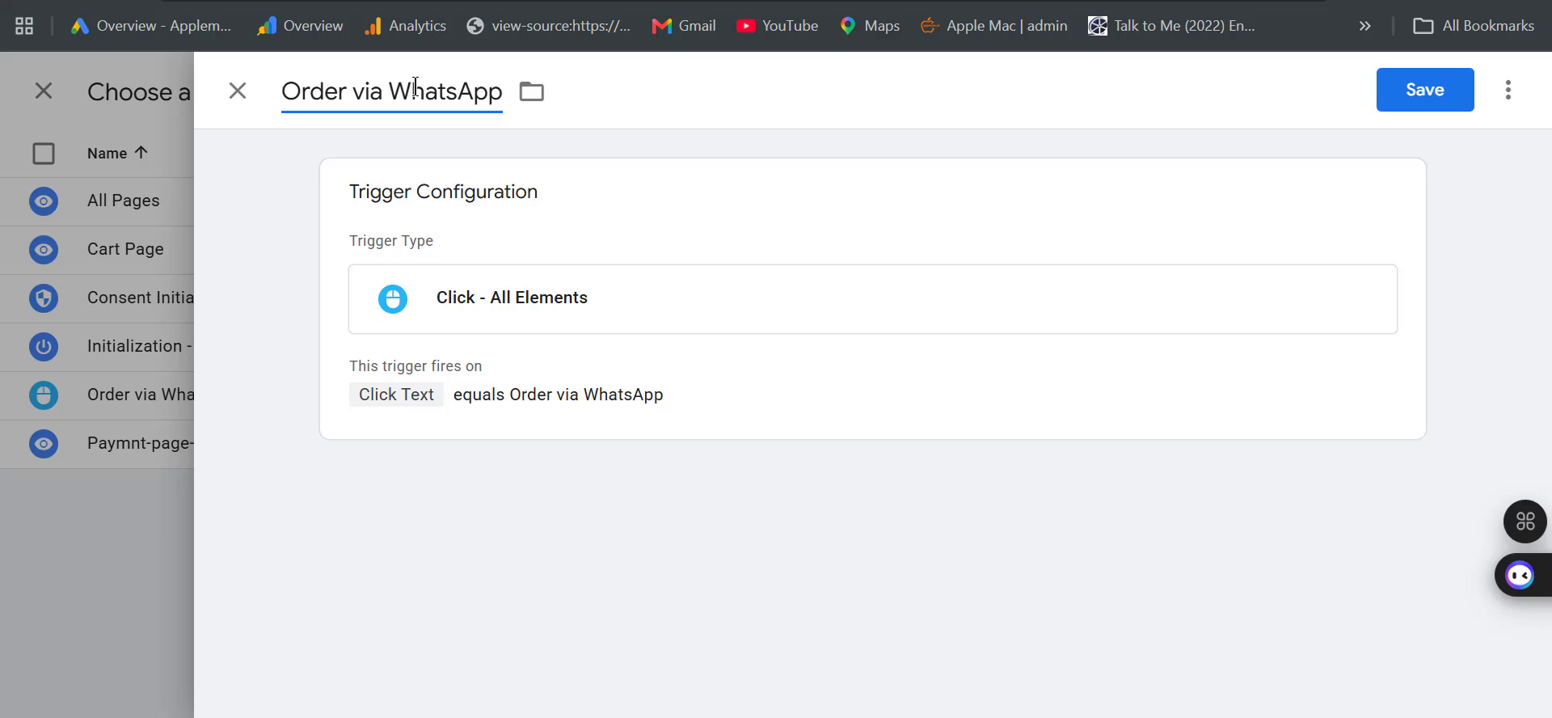
pyautogui.write('Test')
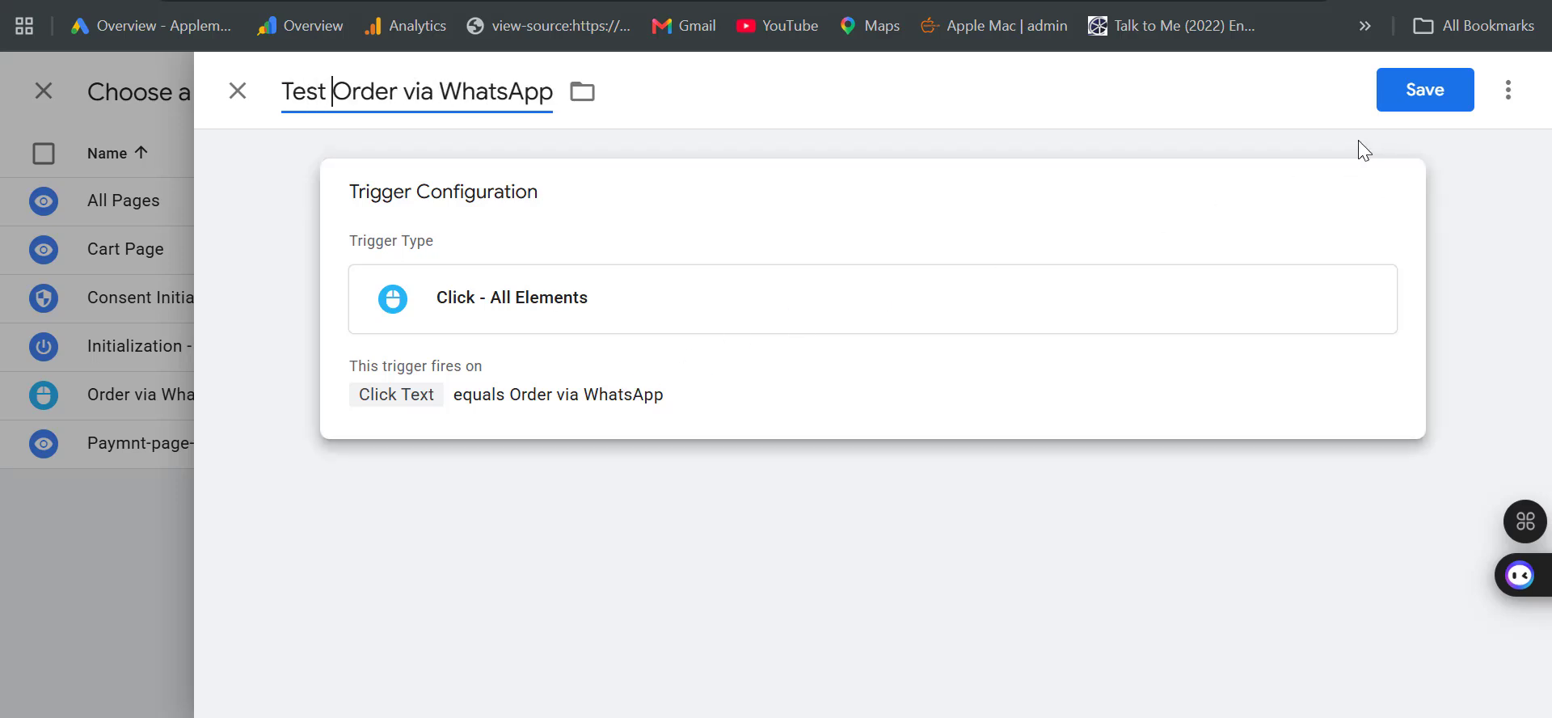
pyautogui.click(1407, 93)
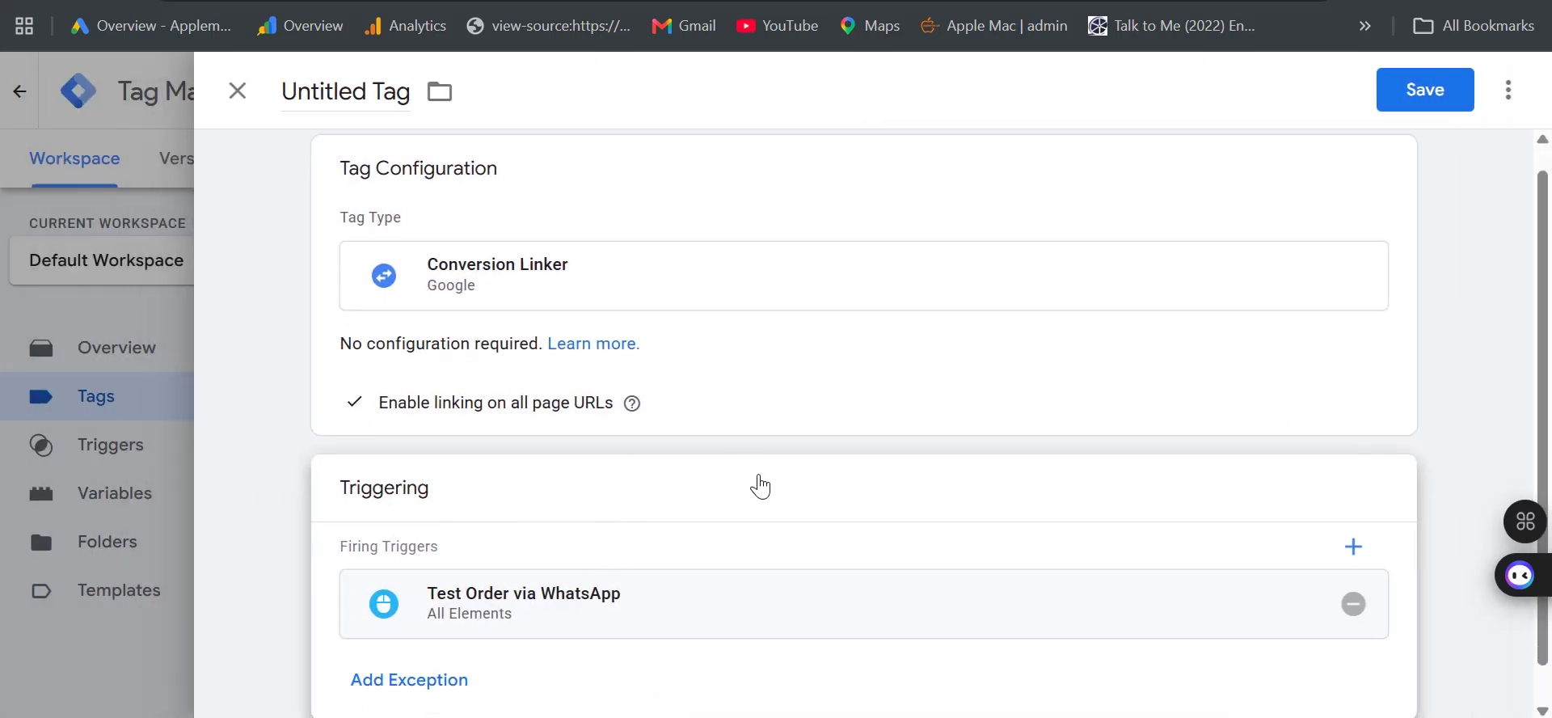
# Name the Conversion Linker tag with "Test COnversion linker" in front of "Order via WhatsApp", and save the tag.
pyautogui.click(380, 97)
pyautogui.hotkey('ctrl', 'v')
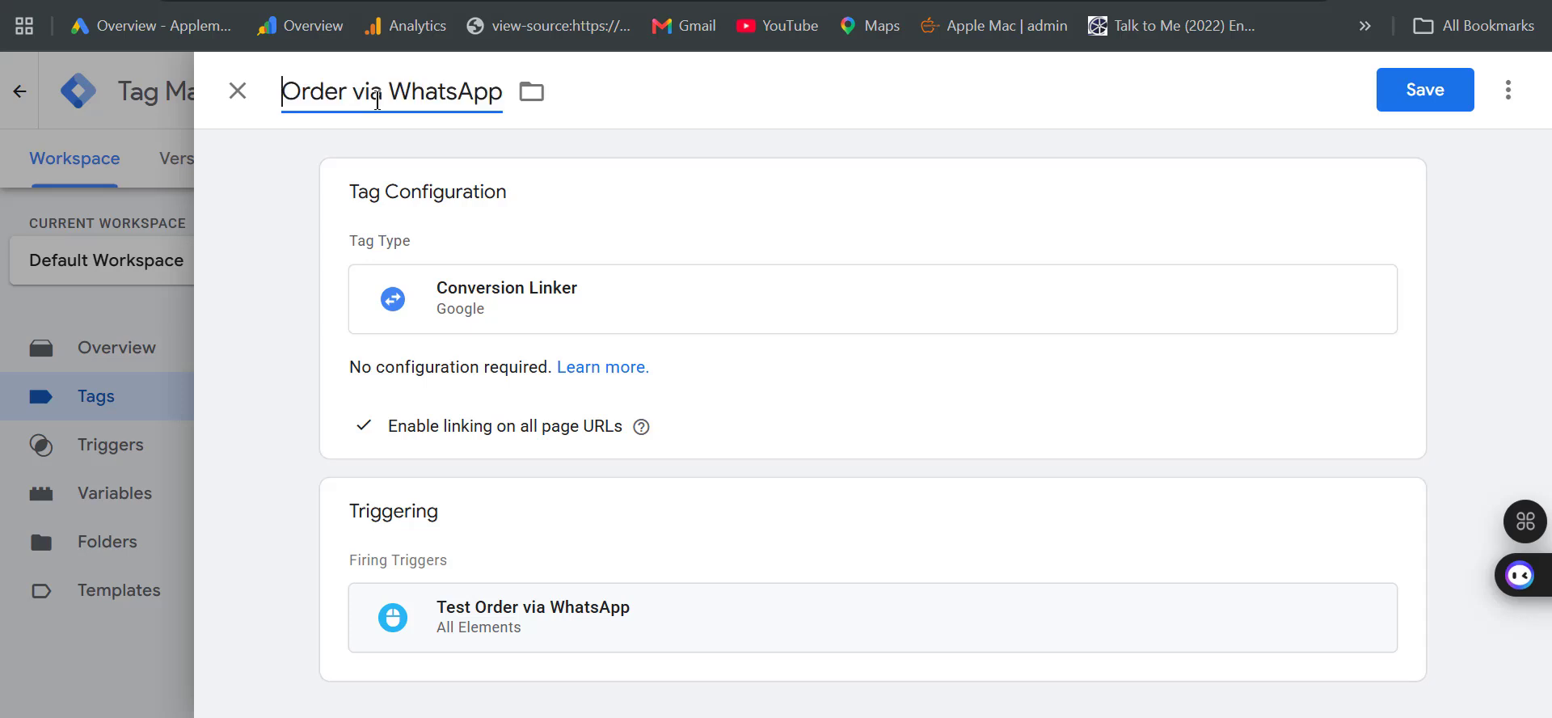
pyautogui.press('Home')
pyautogui.write('Test ')
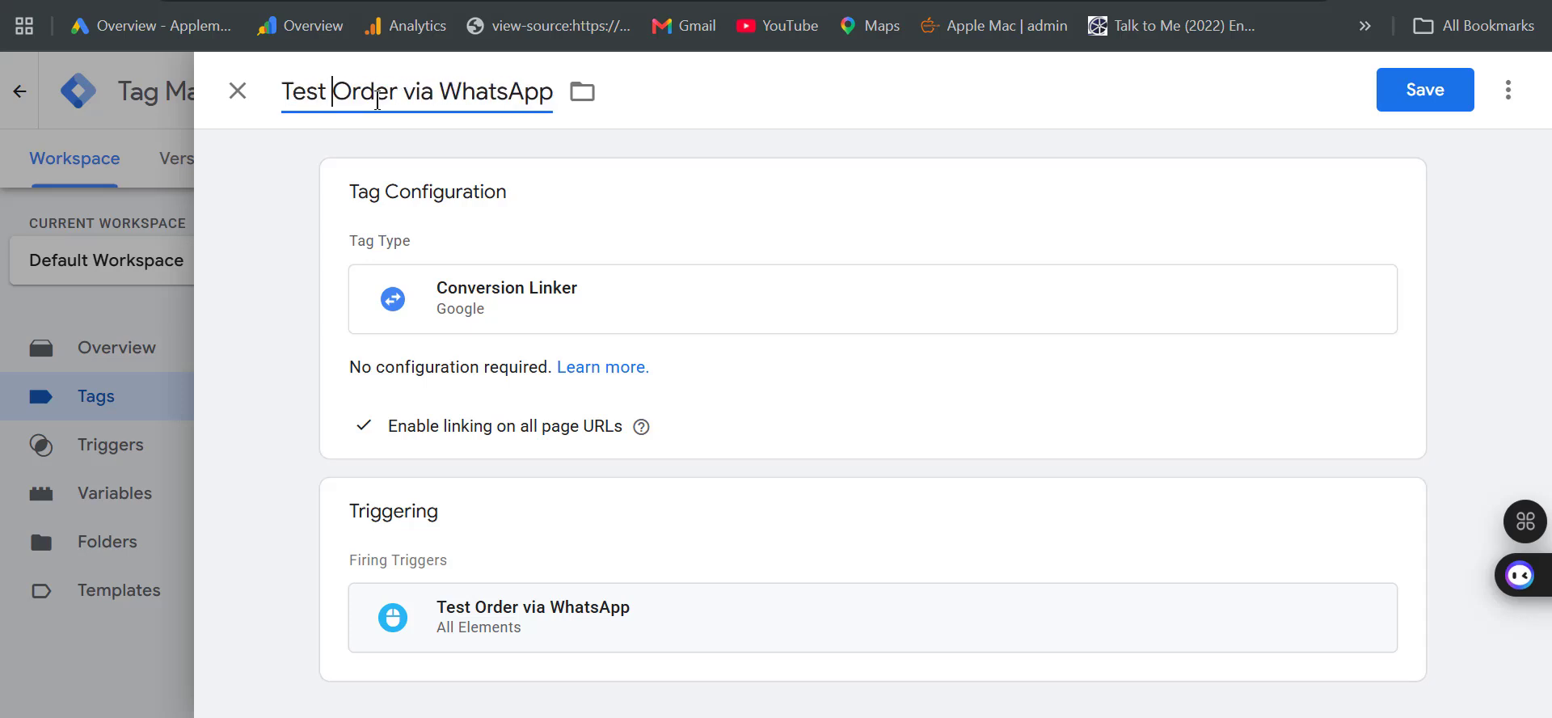
pyautogui.write('COnversion ')
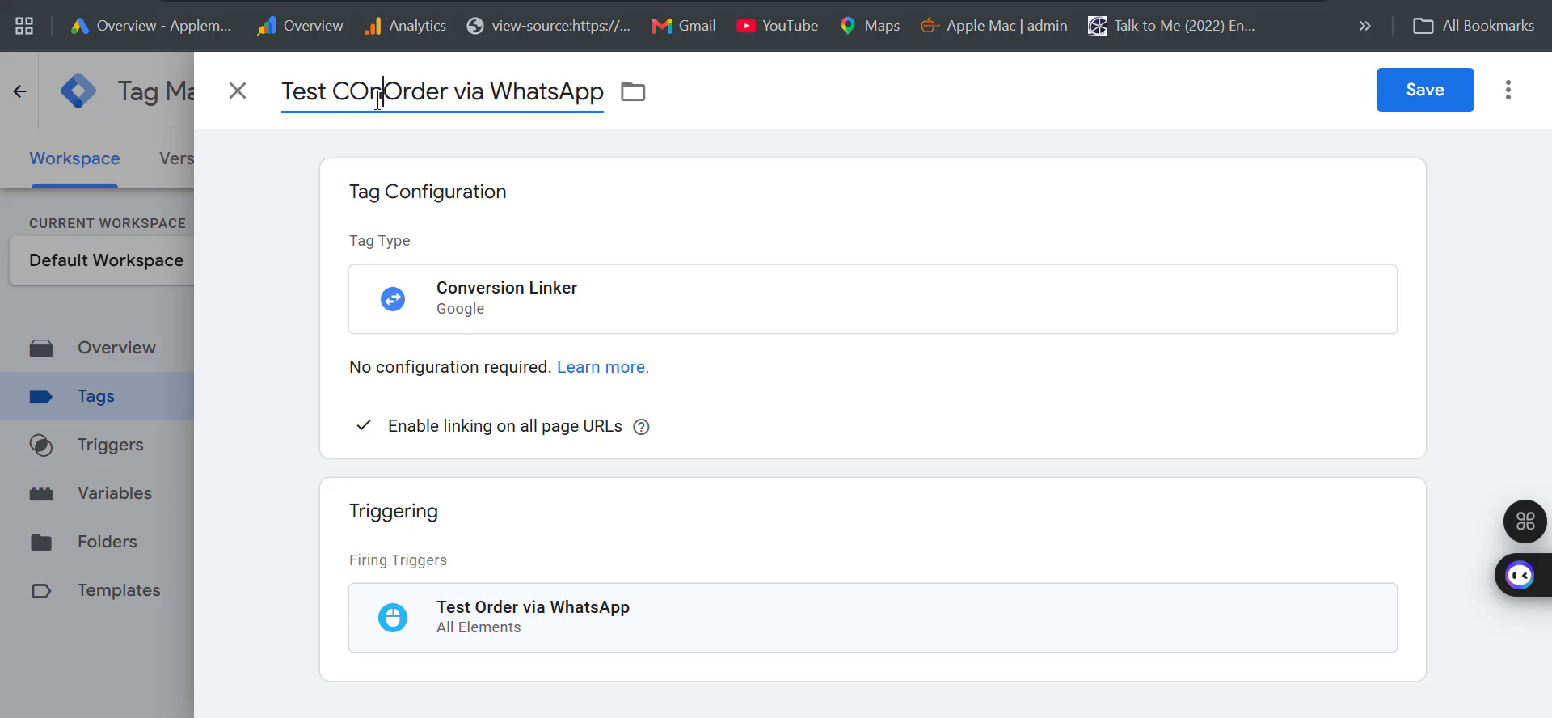
pyautogui.write('linker')
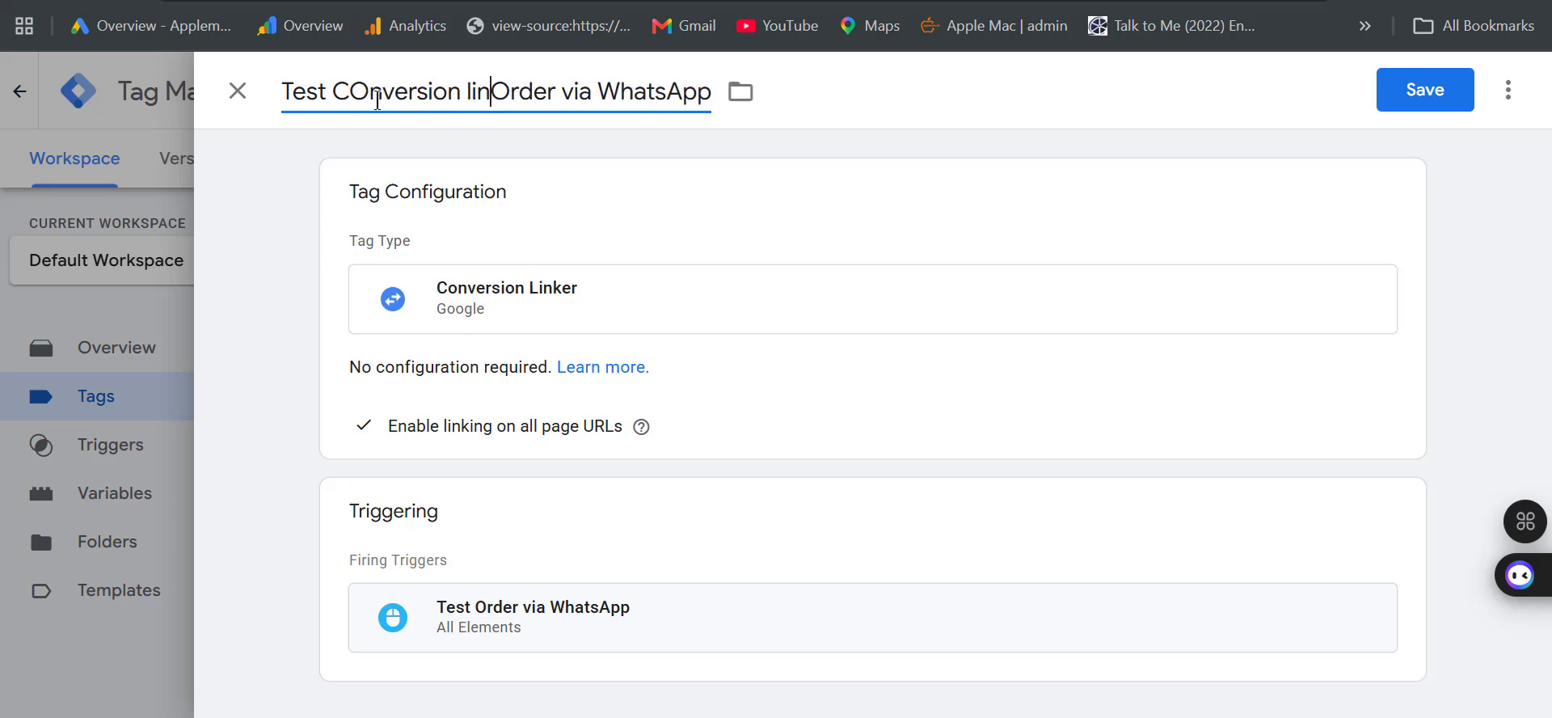
pyautogui.click(1393, 90)
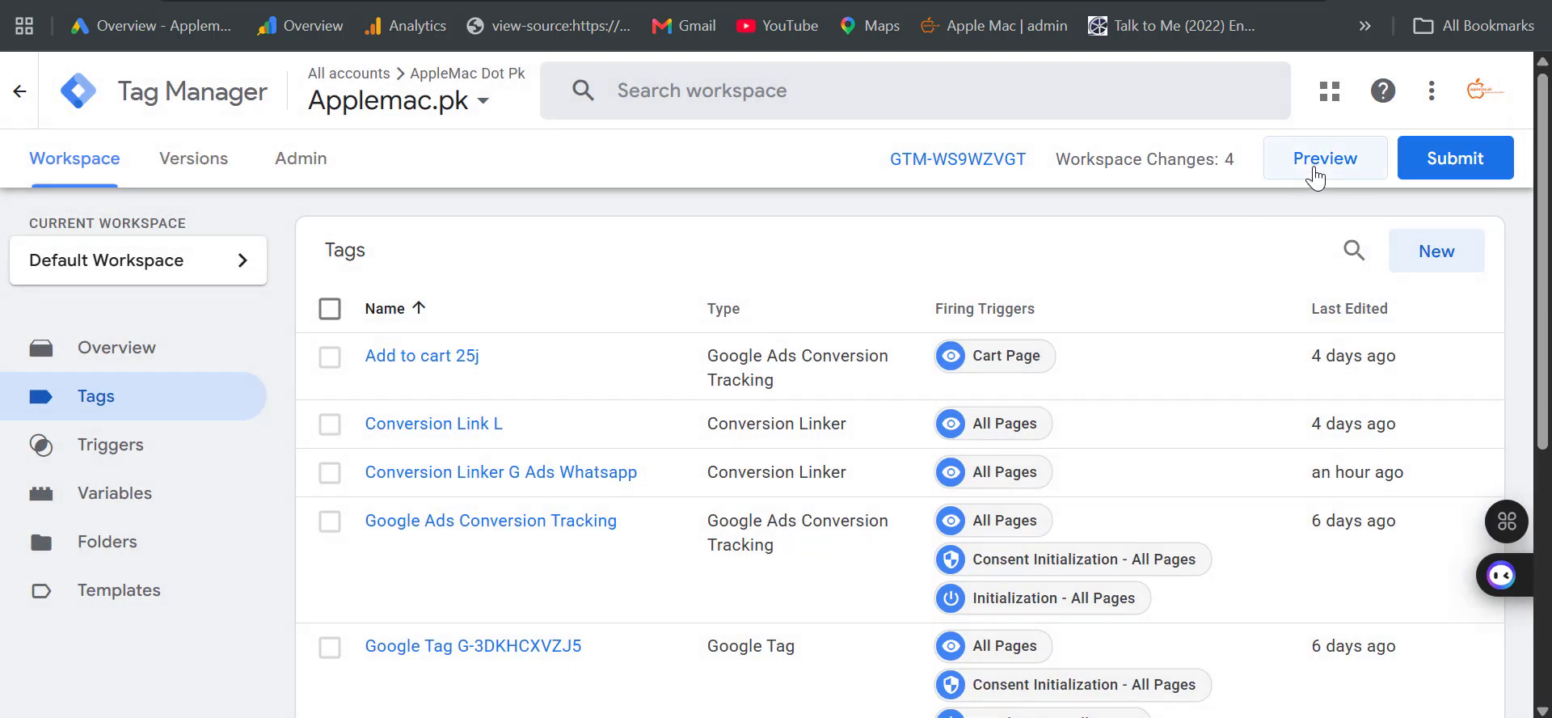
# Publish the workspace changes as a new version named "whatsapp test" and close the version summary.
pyautogui.click(1451, 157)
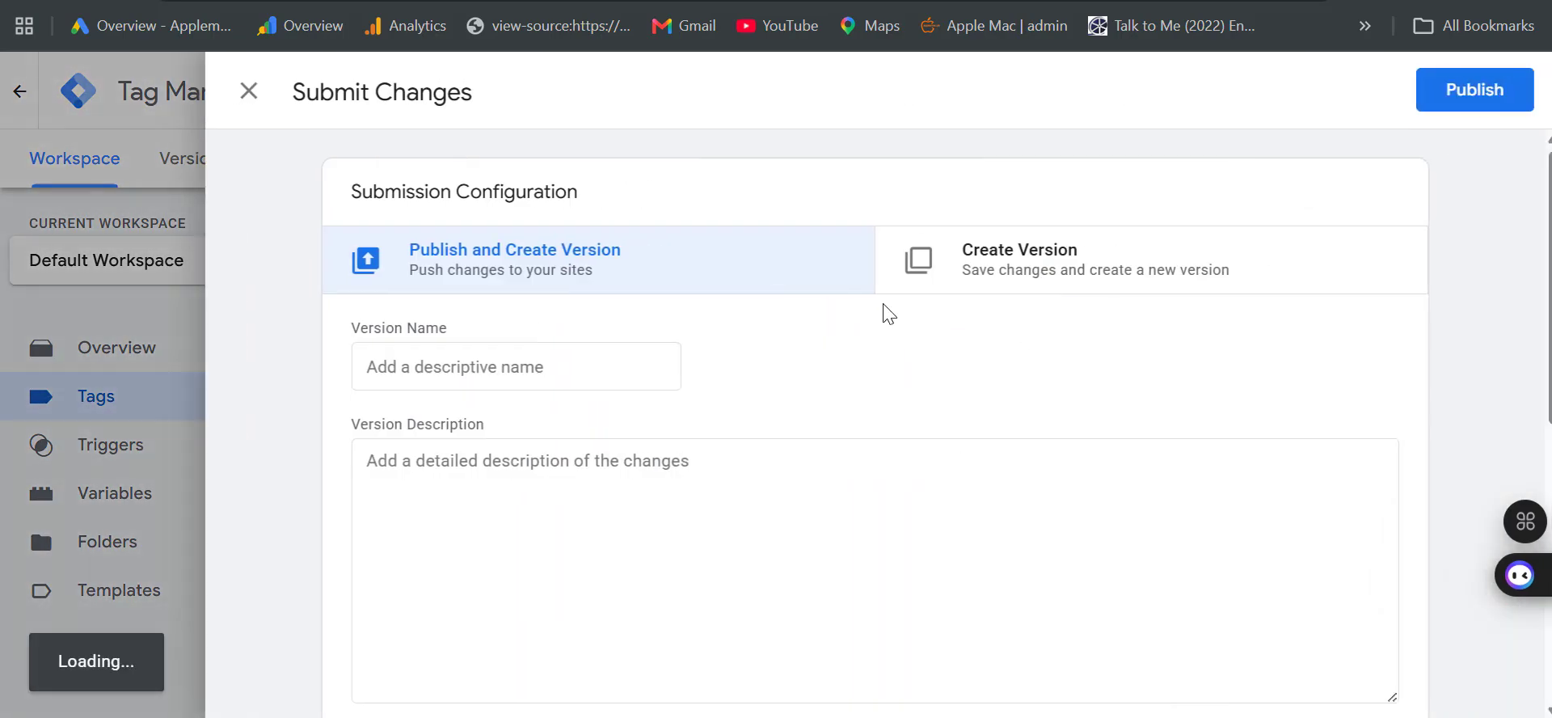
pyautogui.click(571, 387)
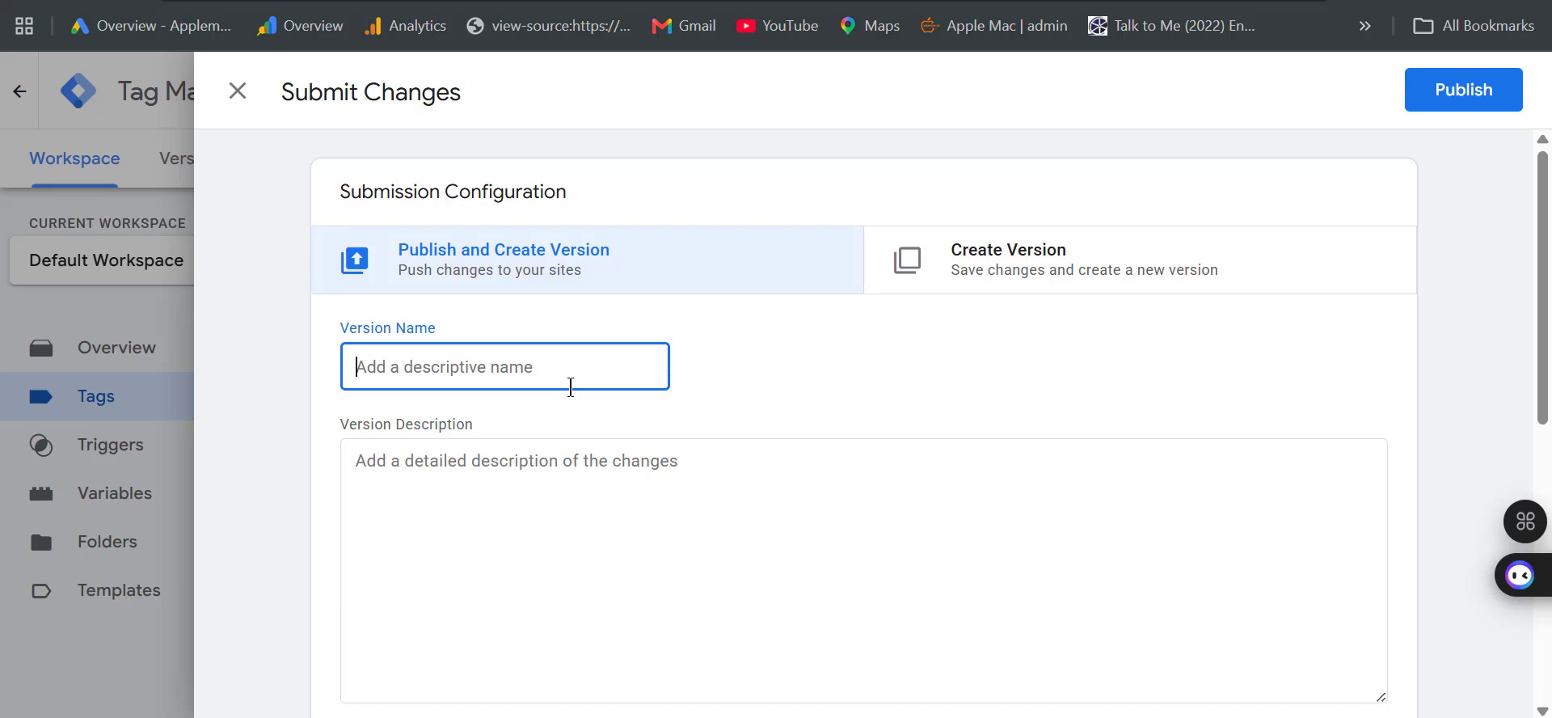
pyautogui.write('whatsapp test')
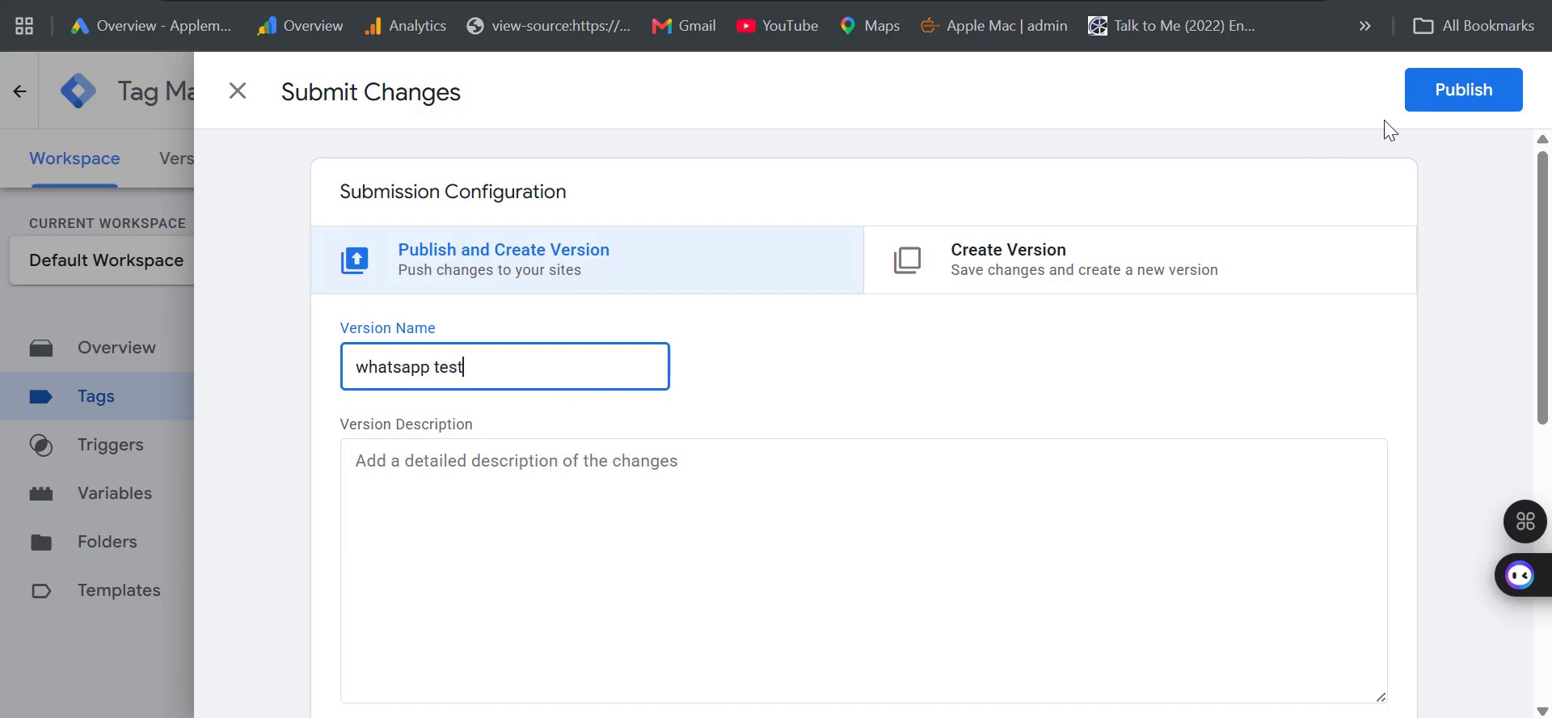
pyautogui.click(1467, 101)
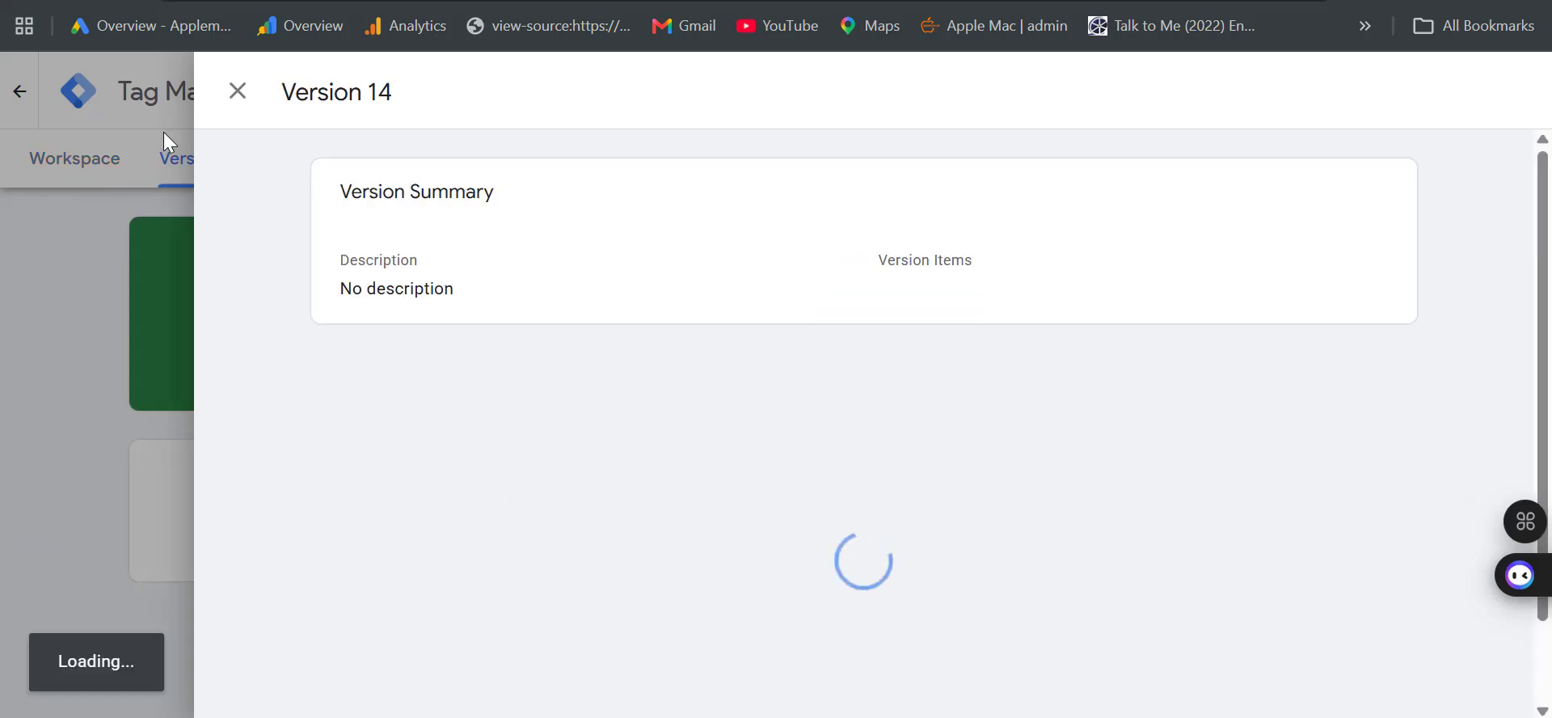
pyautogui.click(239, 91)
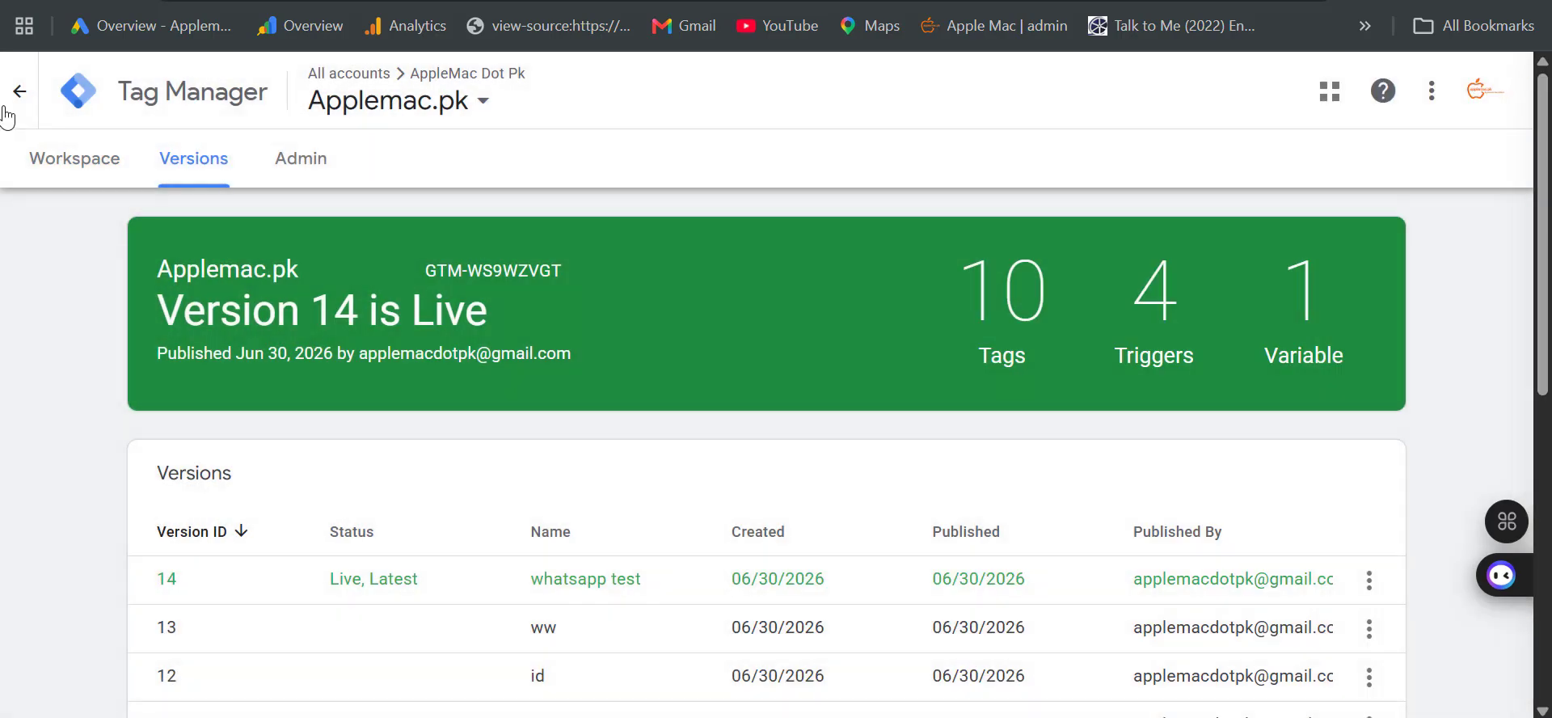
pyautogui.click(19, 92)
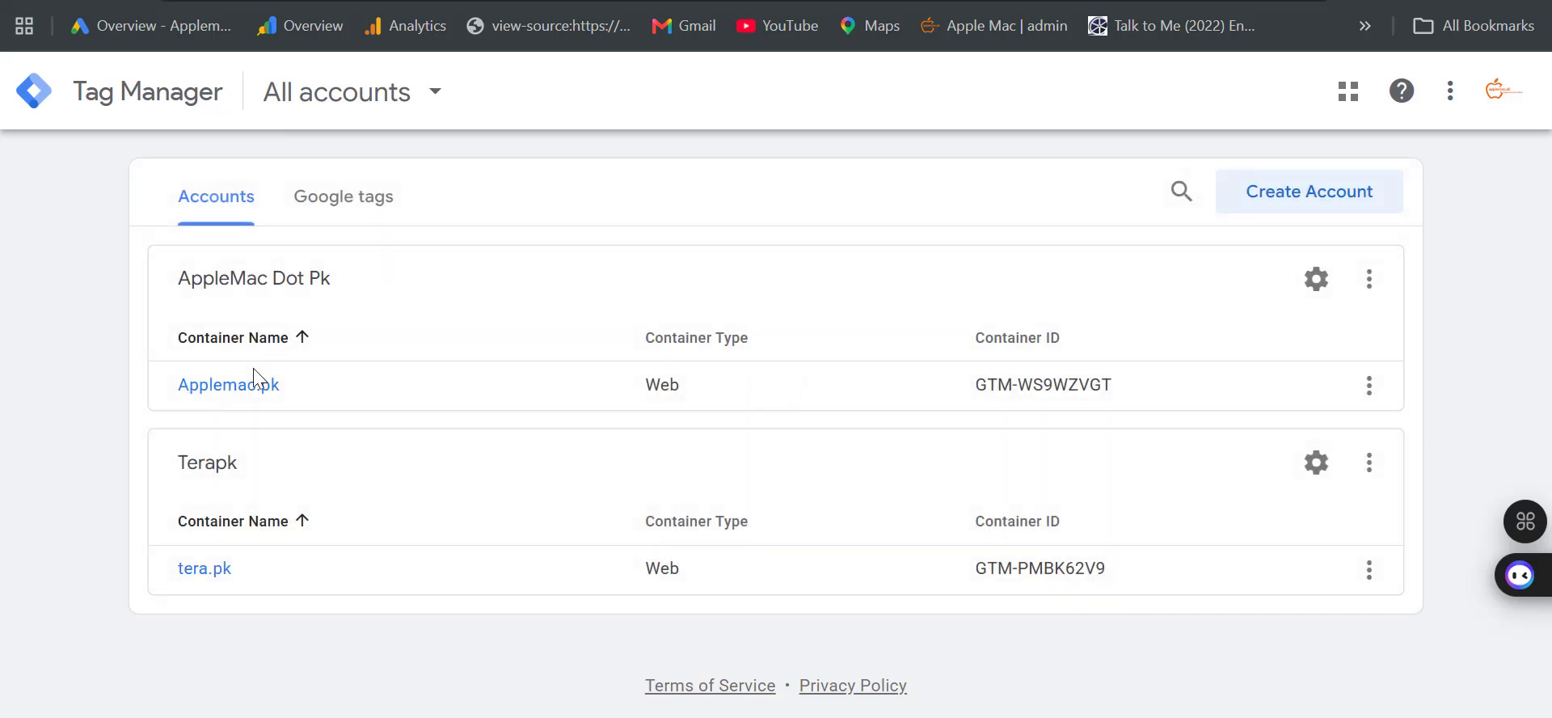
pyautogui.click(257, 384)
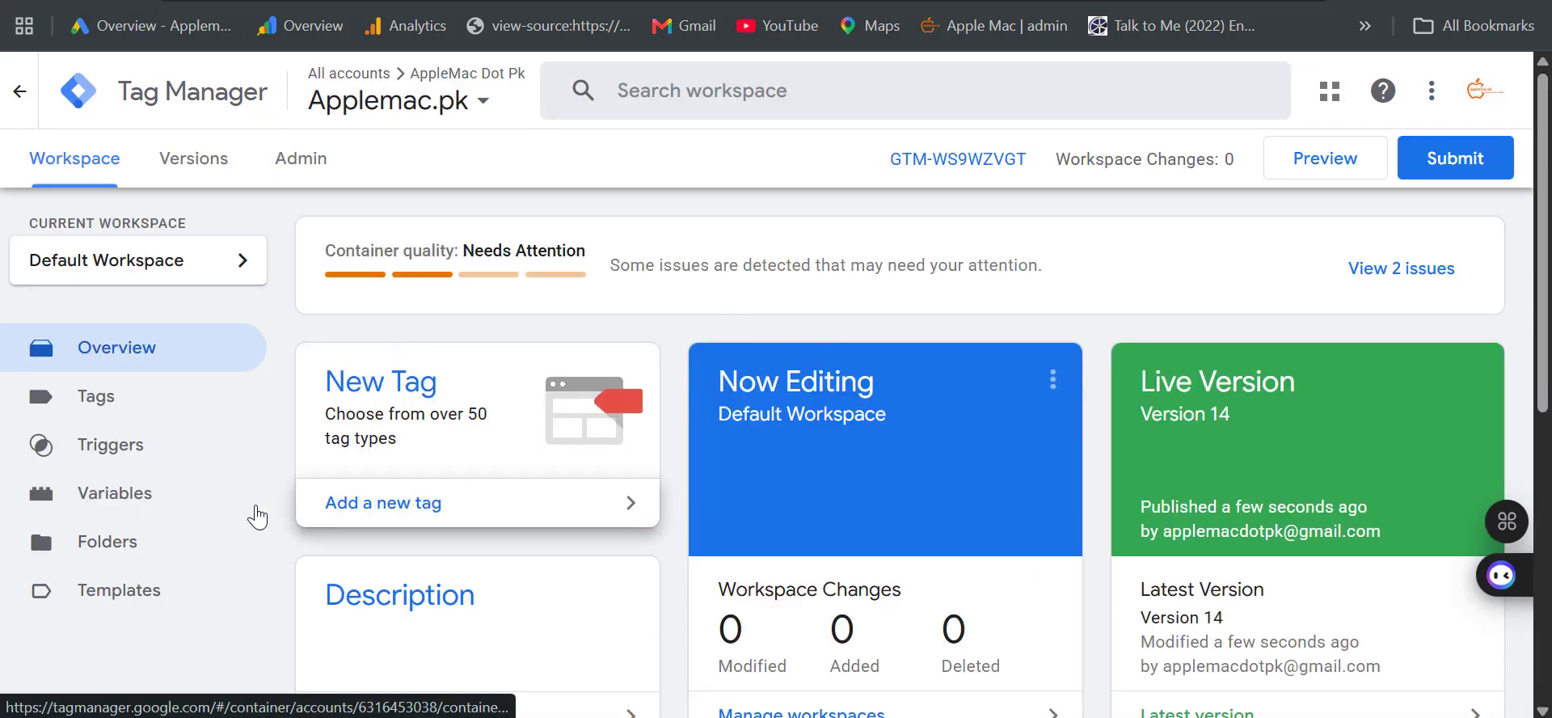
pyautogui.click(1304, 169)
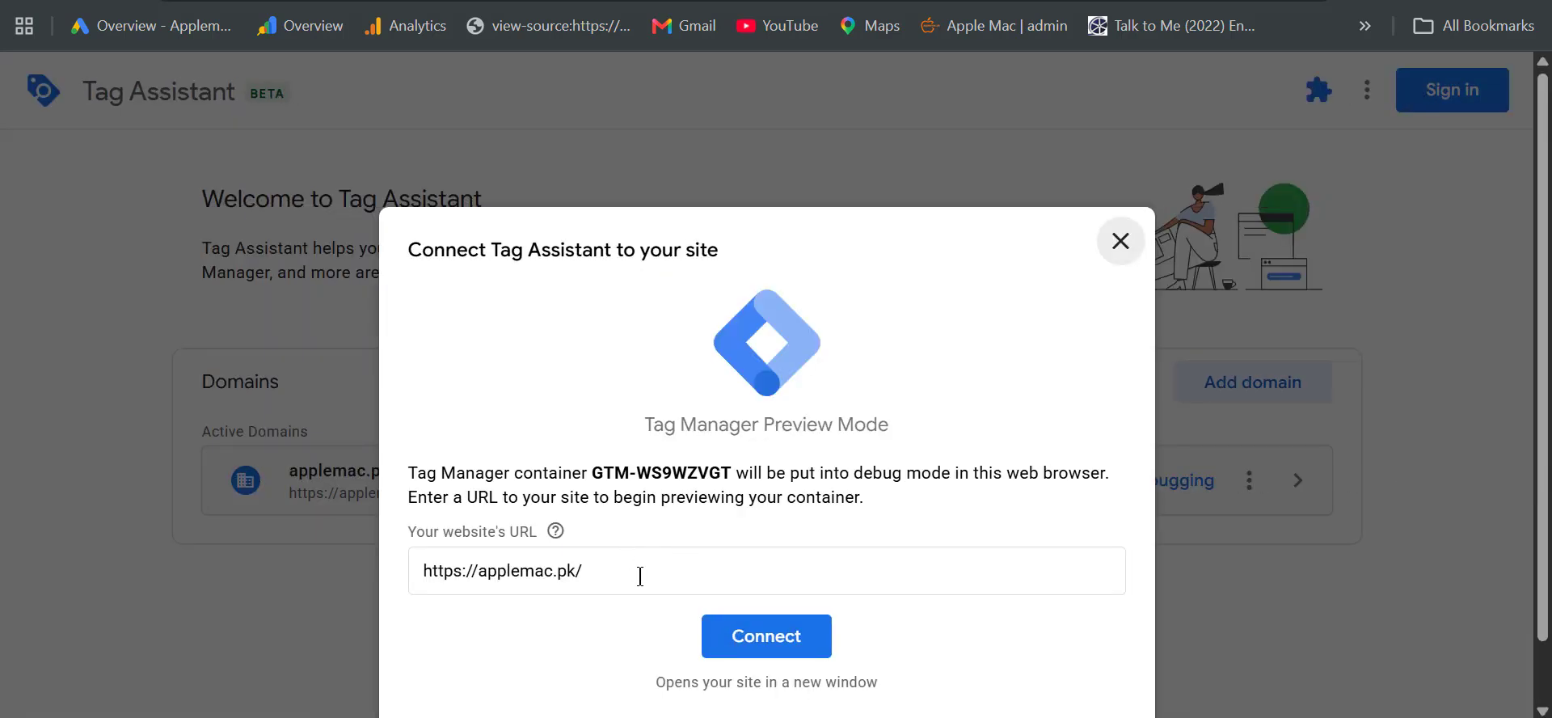
pyautogui.click(641, 576)
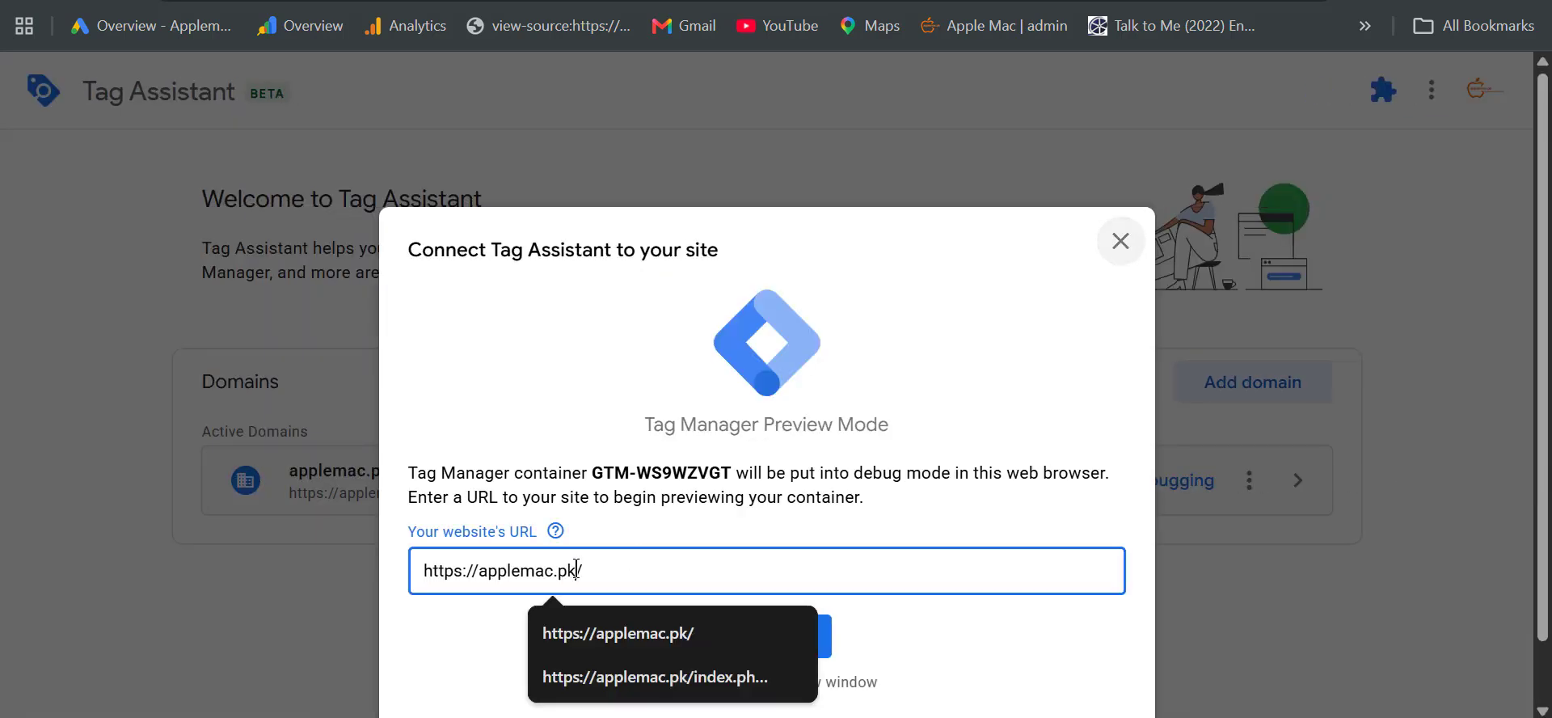
pyautogui.click(780, 634)
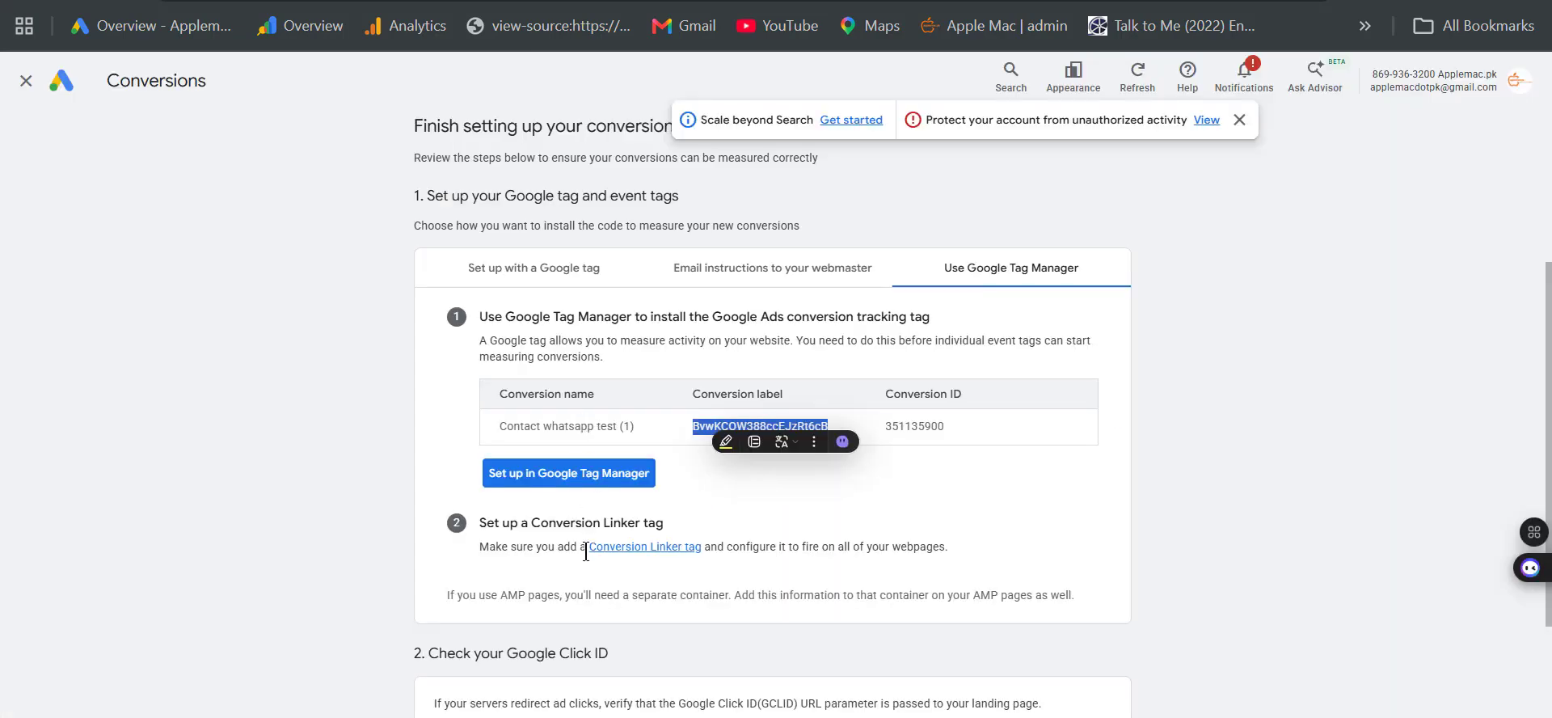
# Finish the WhatsApp conversion setup in Google Ads and expand the Contact goal's conversion actions in the summary.
pyautogui.scroll(-2, 587, 552)
pyautogui.click(446, 642)
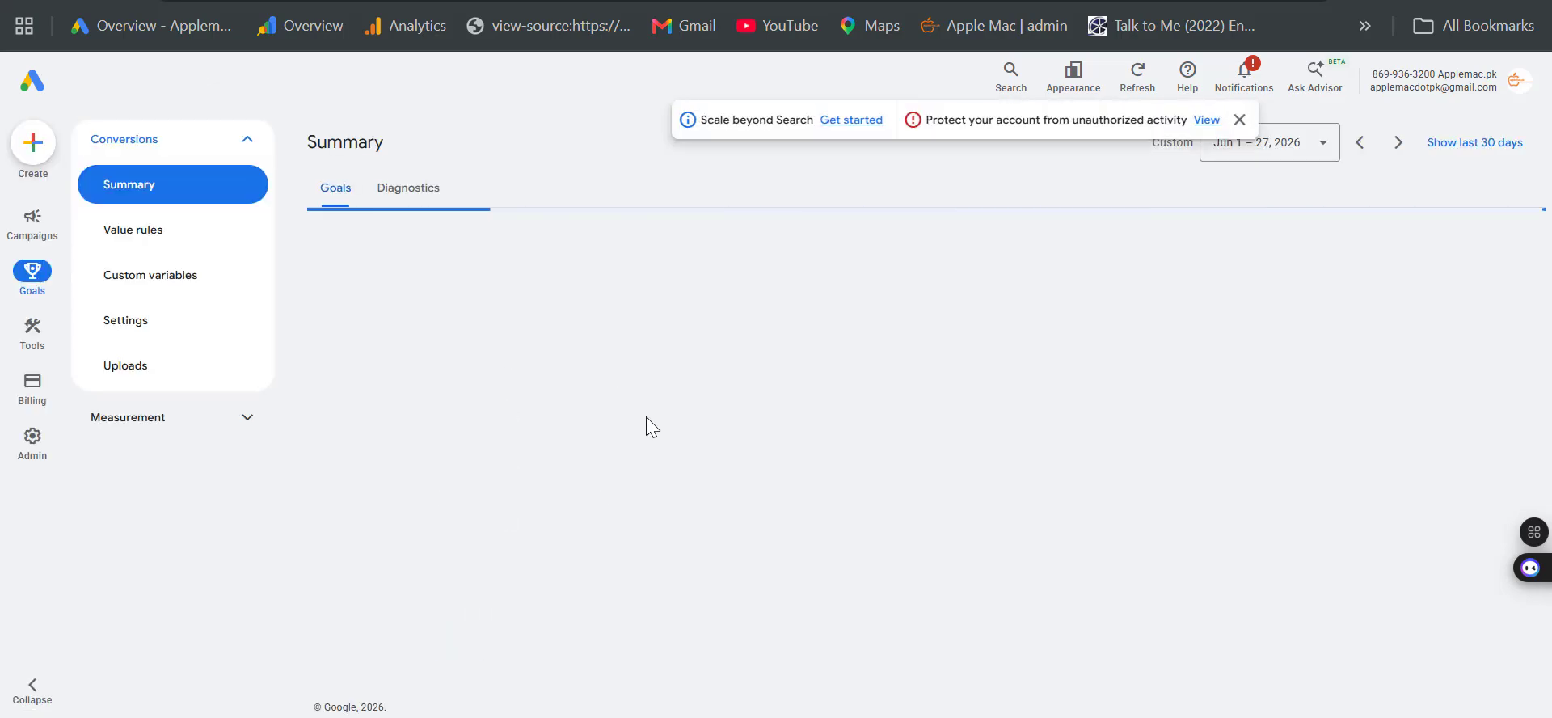
pyautogui.scroll(-10, 645, 450)
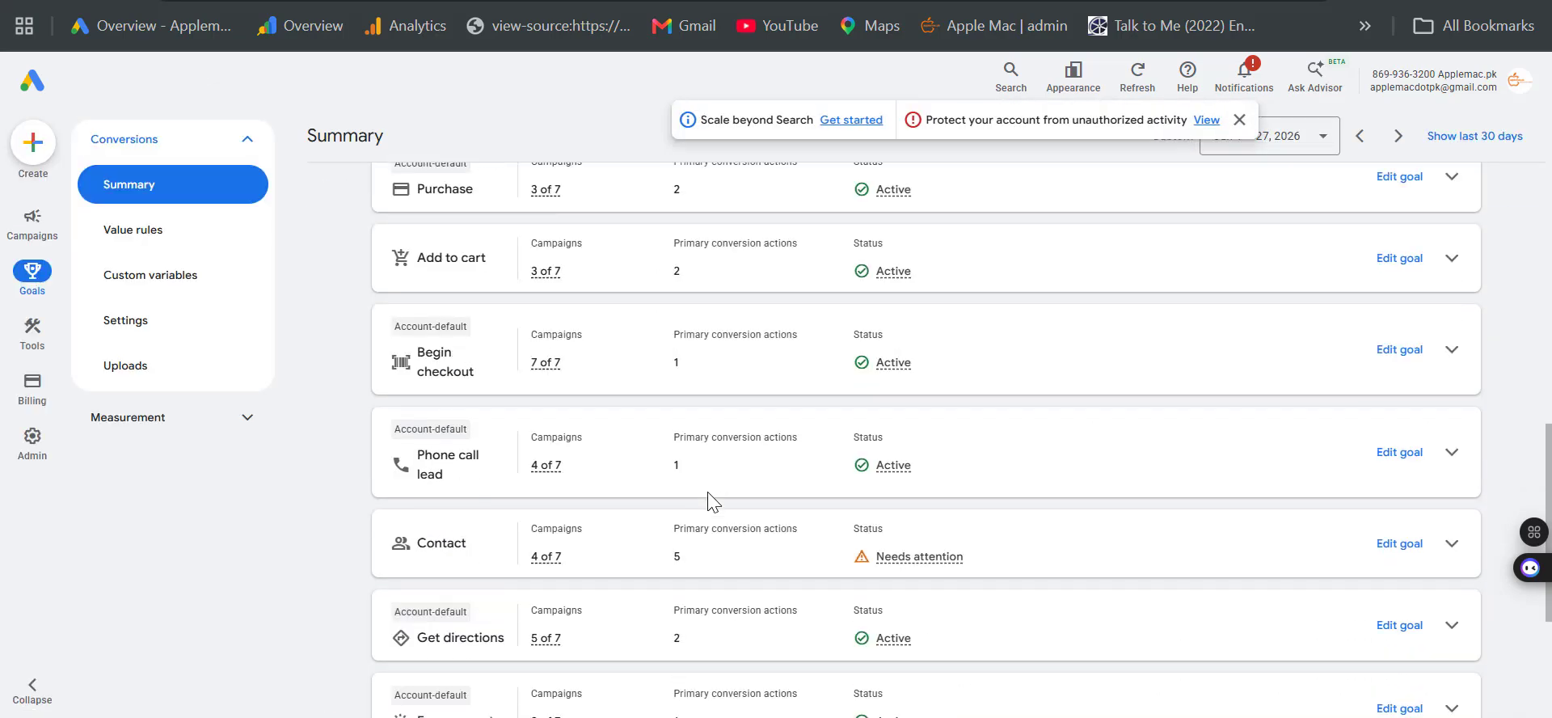
pyautogui.click(1453, 544)
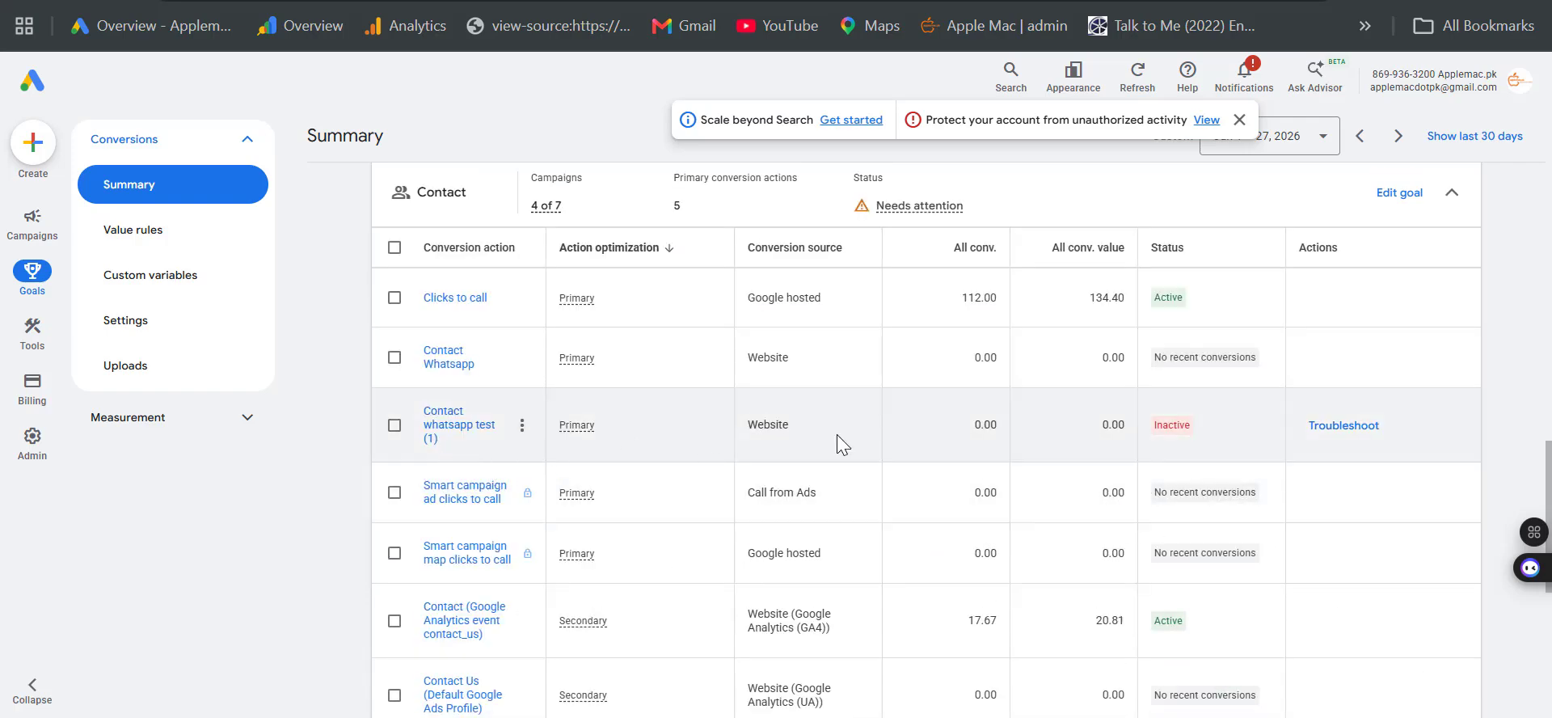
# On the connected applemac.pk site, open the Macbook Pro 16 MGEC4 product and trigger its Order via WhatsApp button.
pyautogui.click(578, 1)
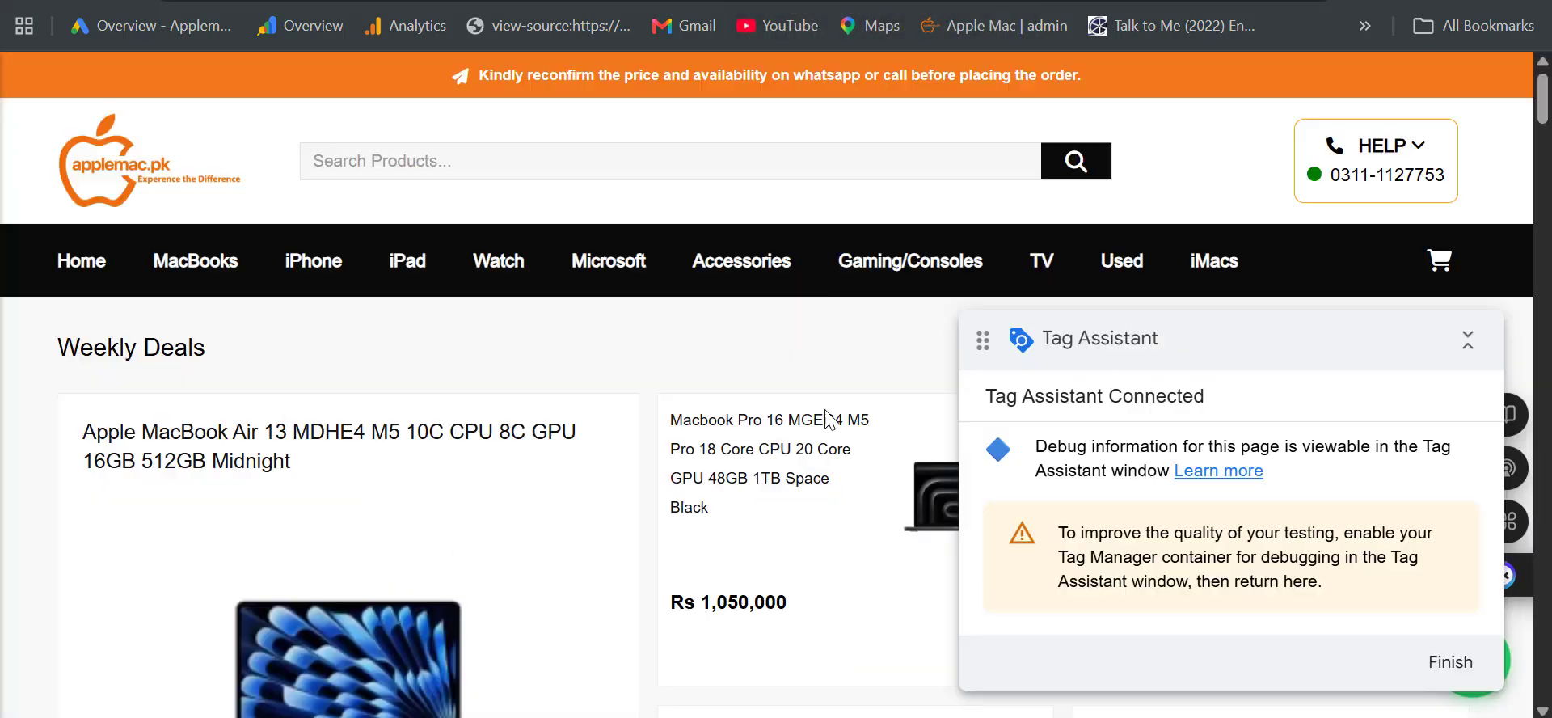
pyautogui.click(766, 471)
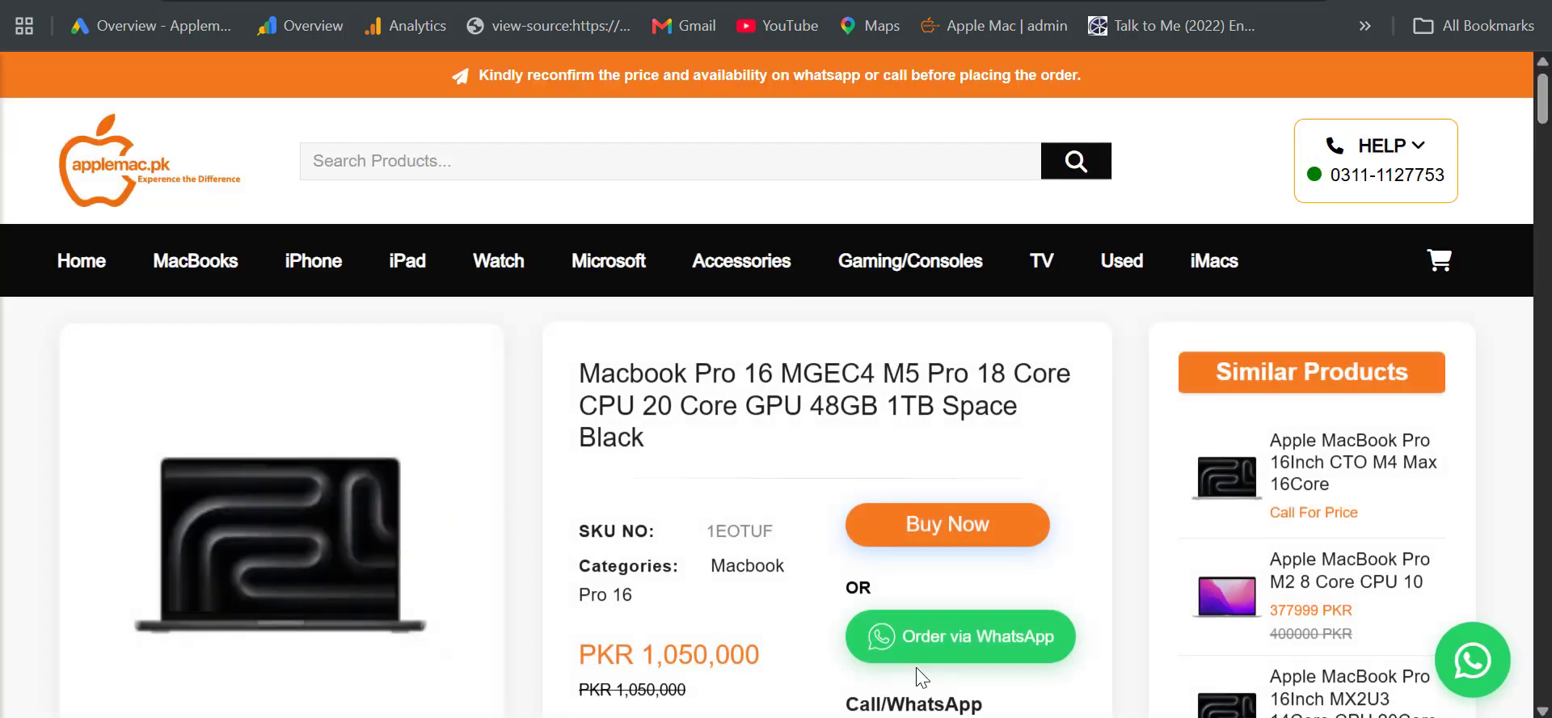
pyautogui.click(951, 653)
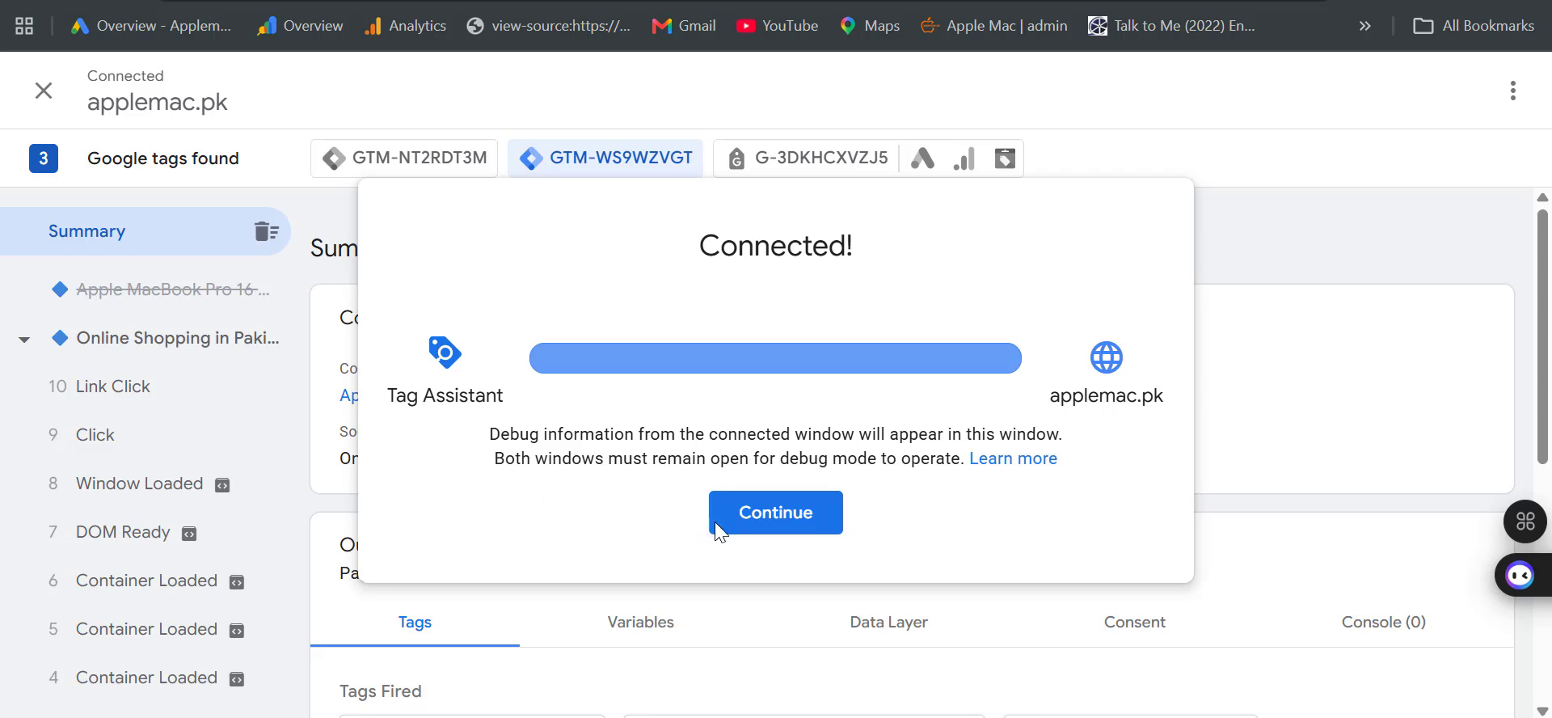
# In Tag Assistant, examine which tags fired for the MacBook product page's first Container Loaded event.
pyautogui.click(716, 527)
pyautogui.scroll(-2, 165, 507)
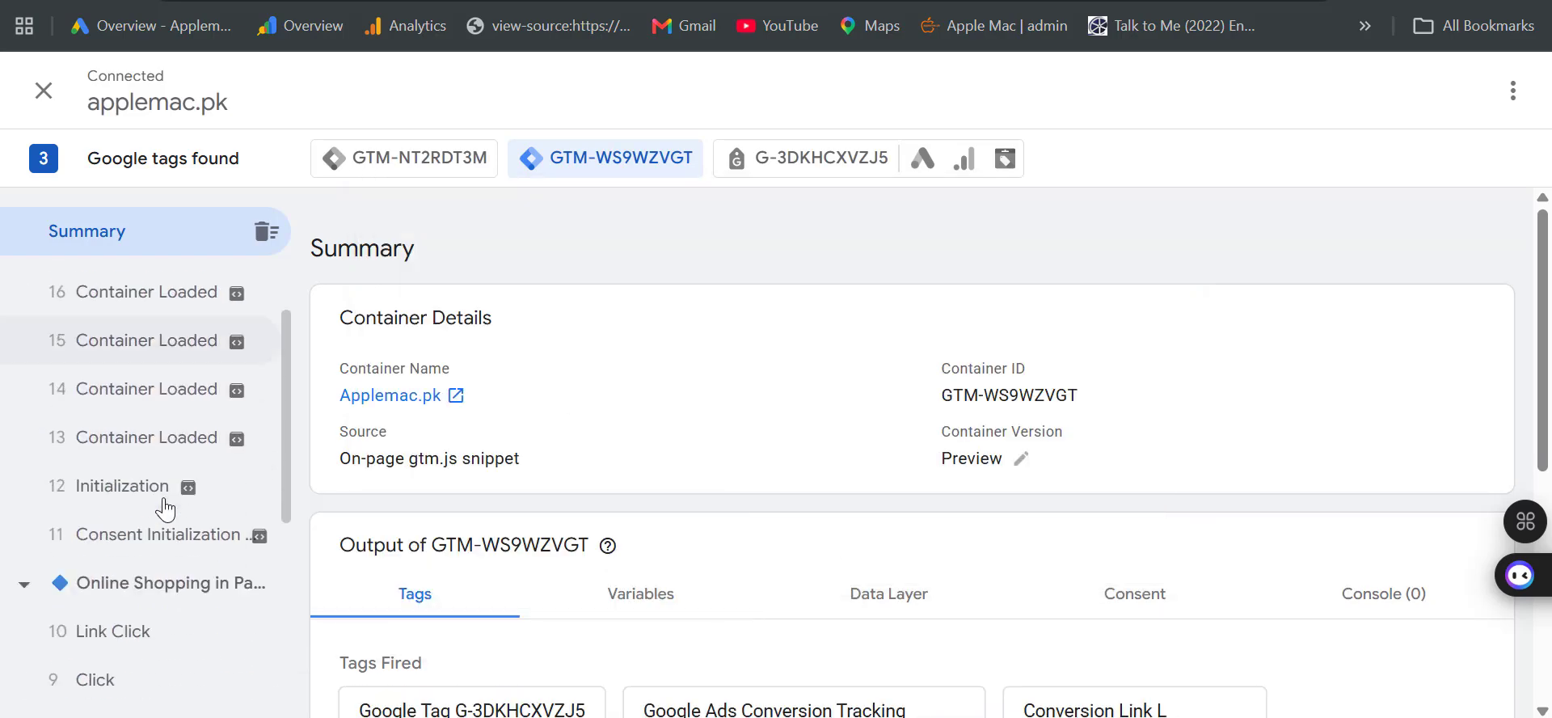
pyautogui.scroll(-3, 165, 508)
pyautogui.scroll(5, 174, 566)
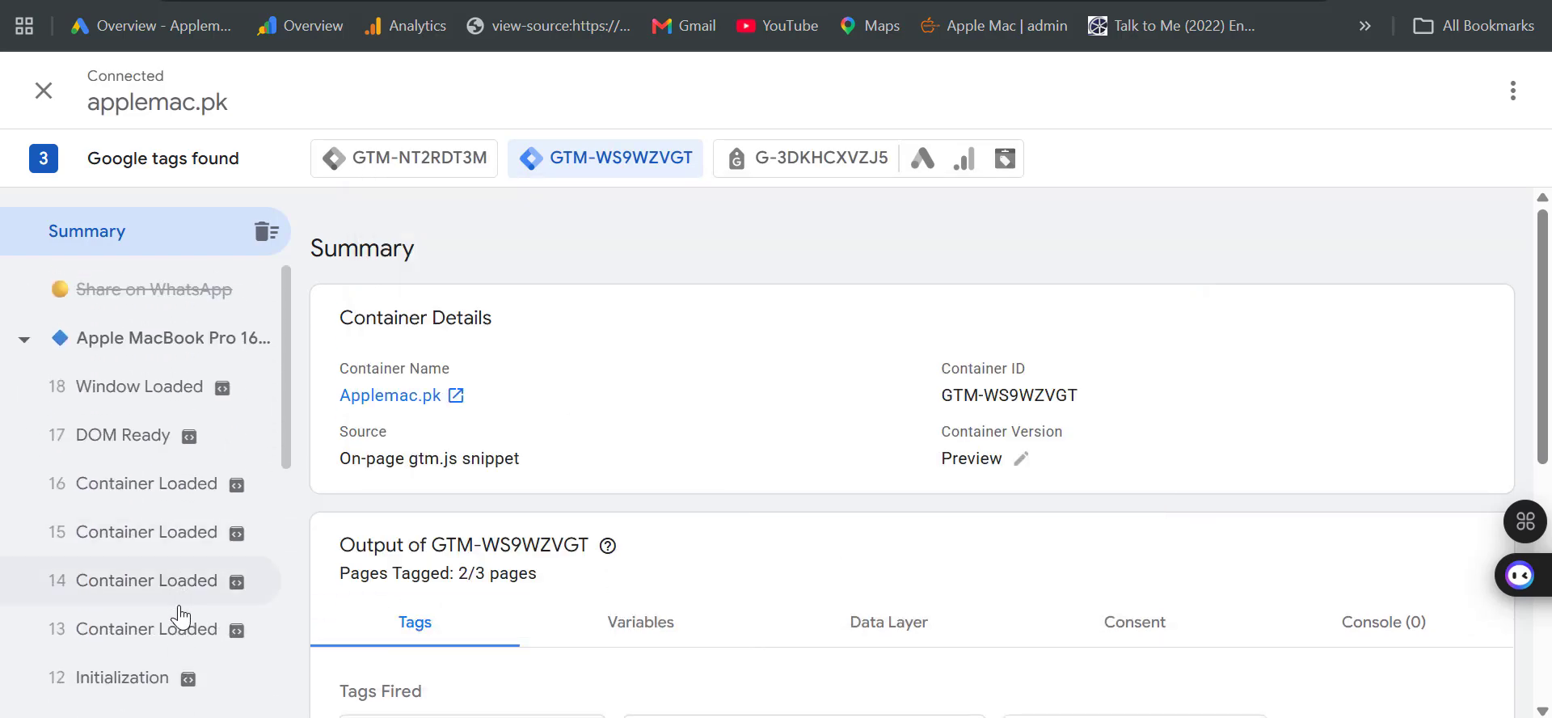
pyautogui.click(180, 619)
pyautogui.scroll(-3, 804, 533)
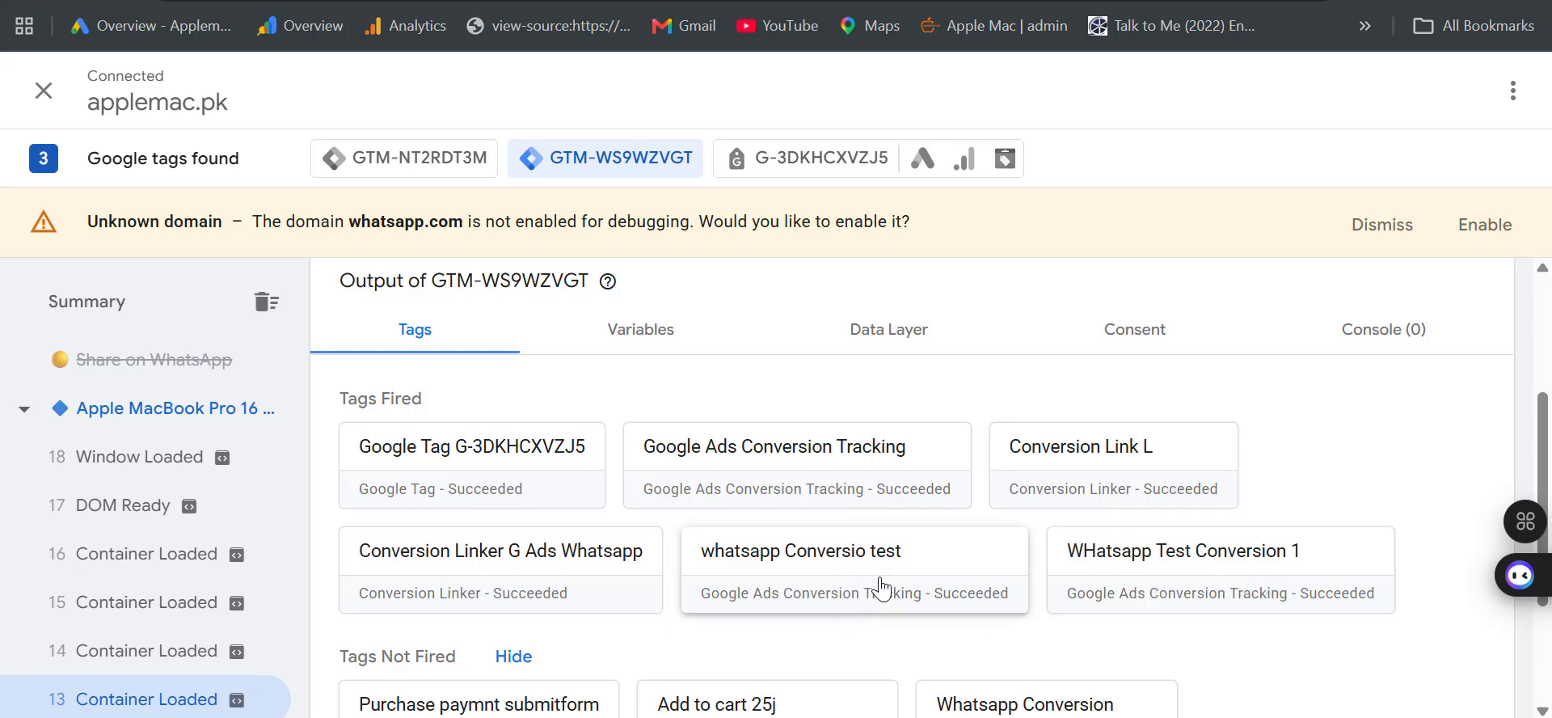
pyautogui.scroll(-1, 906, 566)
pyautogui.scroll(1, 890, 534)
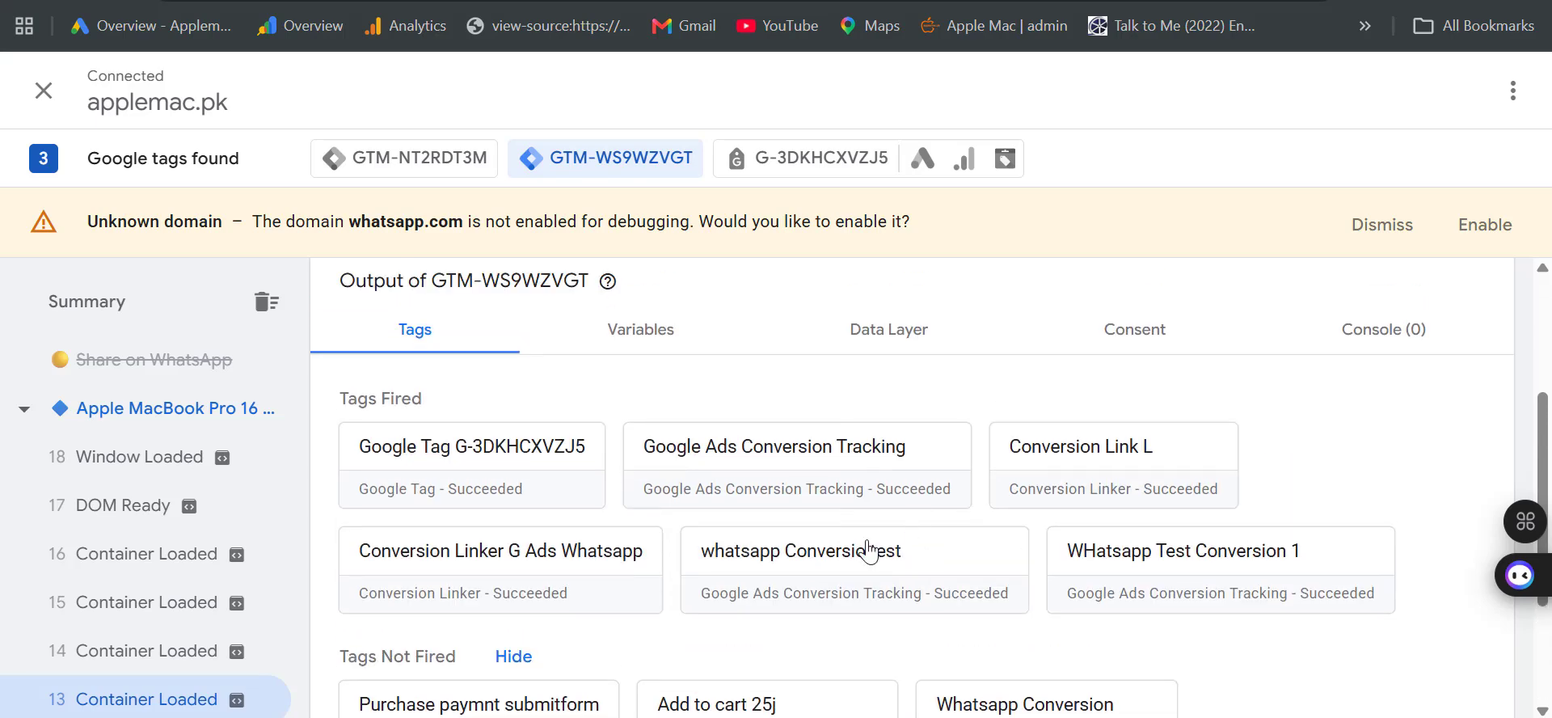